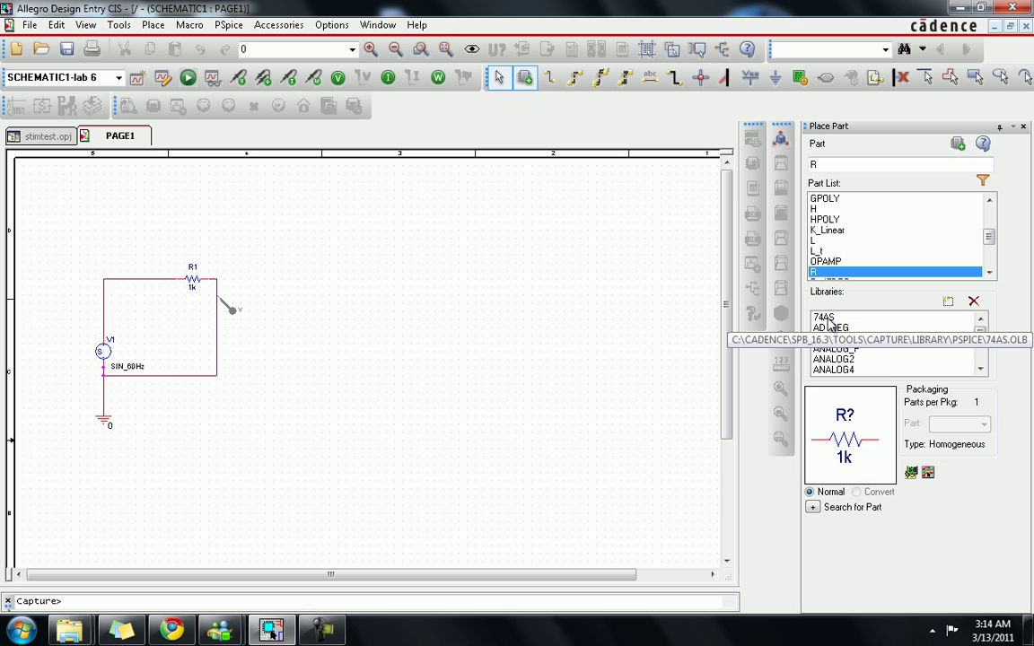
# Browse the ANALOG library's parts, then select the VSTIM part from the Design Cache library
pyautogui.click(831, 338)
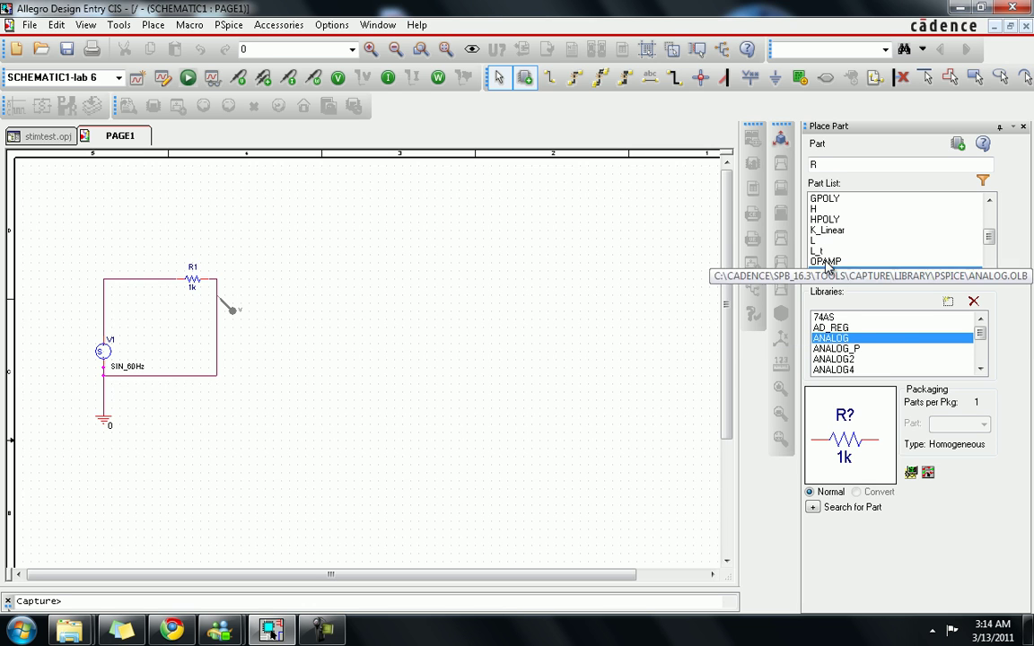
pyautogui.click(856, 220)
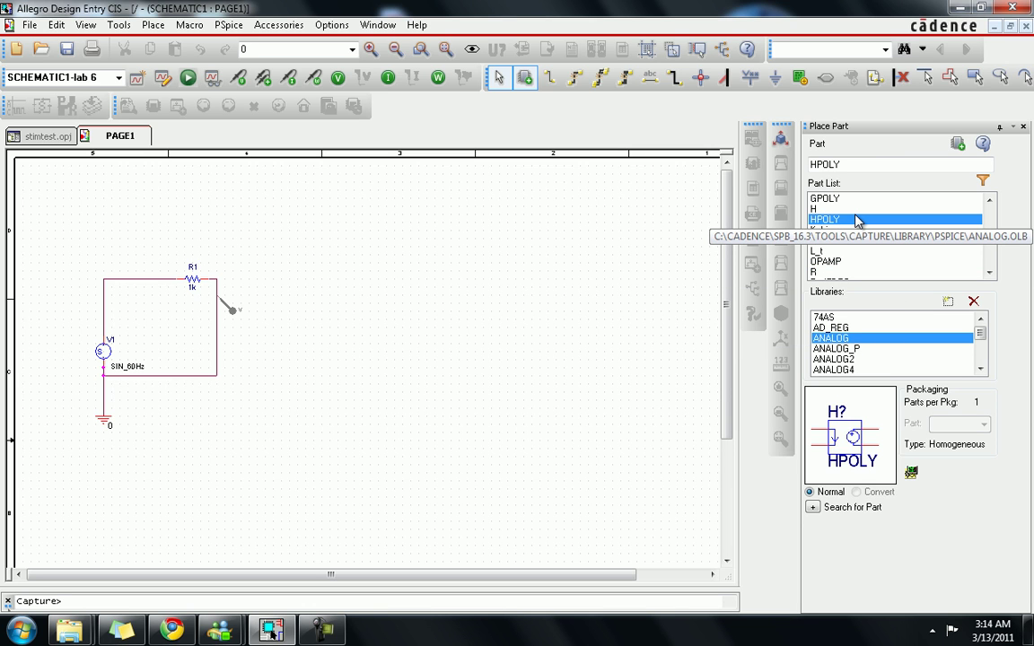
pyautogui.click(869, 369)
pyautogui.click(870, 370)
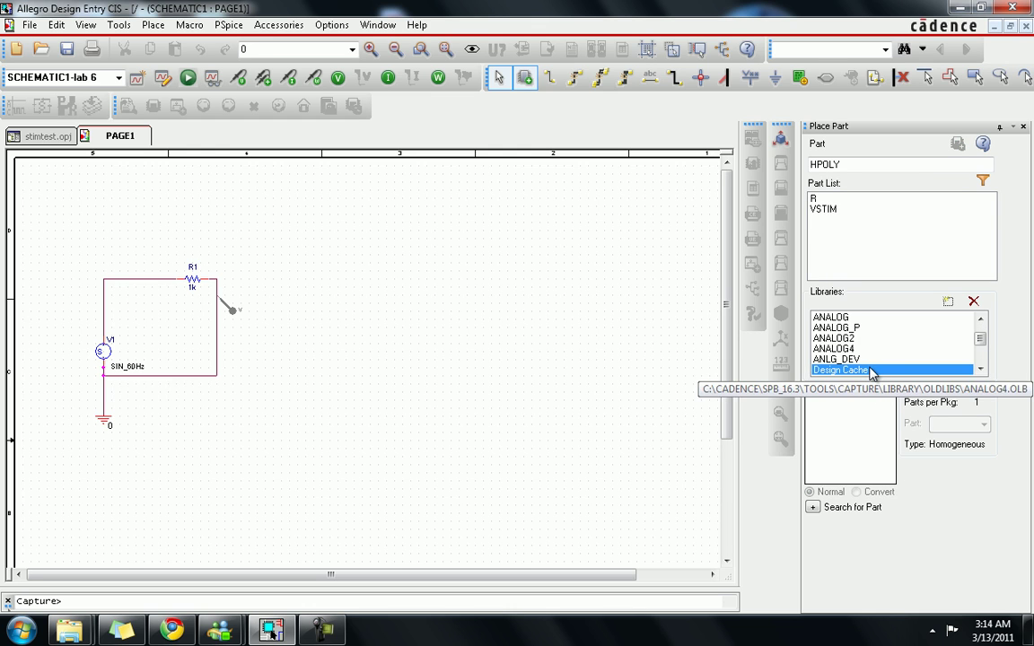
pyautogui.click(820, 210)
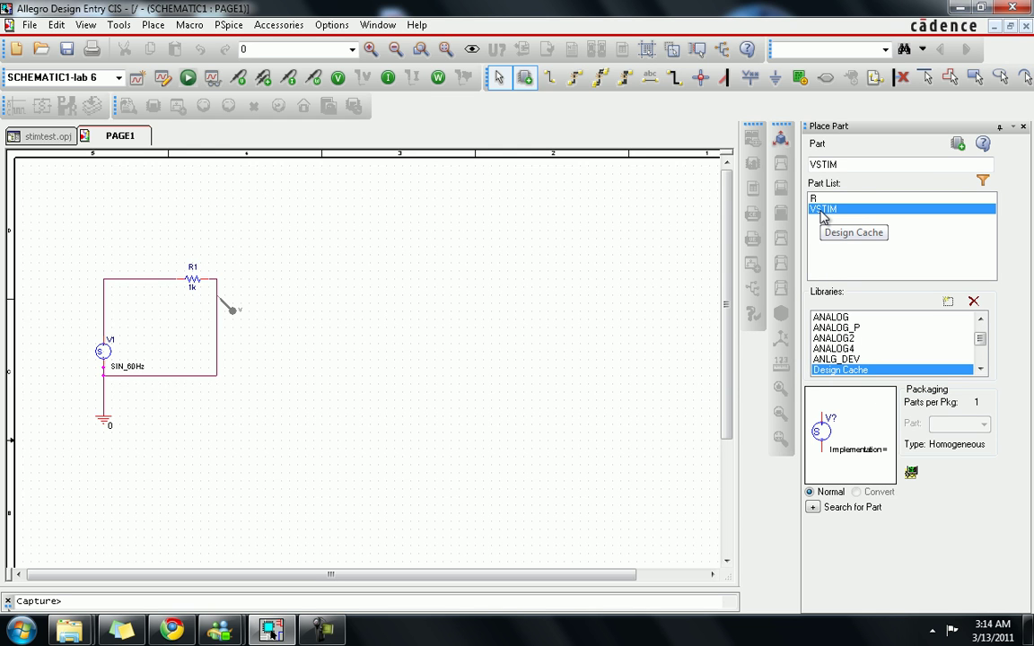
# Open source V1's PSpice stimulus for editing and dismiss the attributes of its existing SIN_60Hz stimulus
pyautogui.rightClick(102, 352)
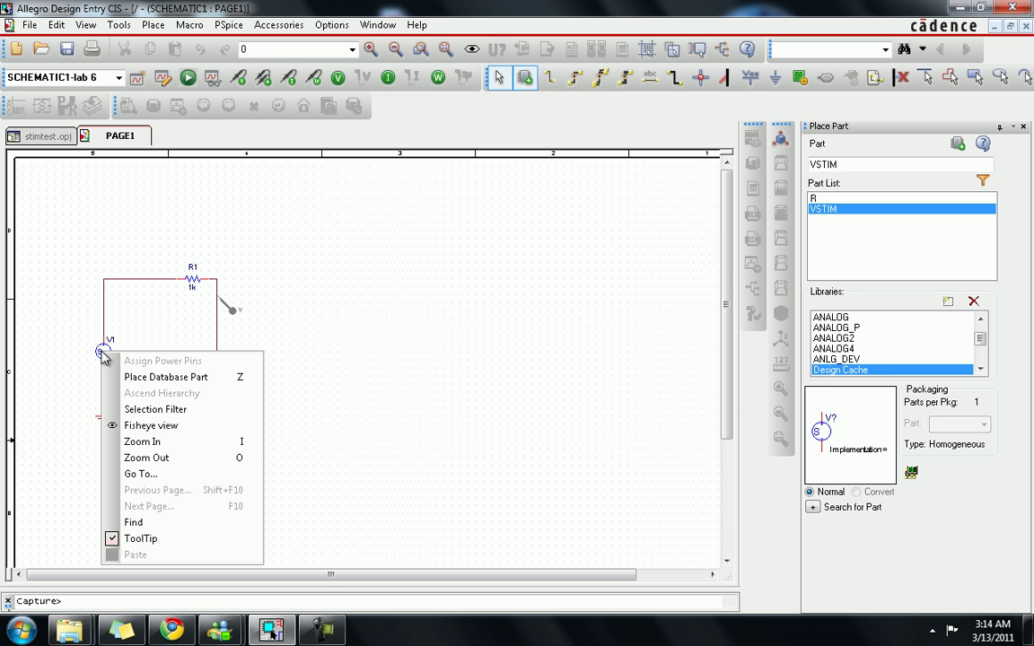
pyautogui.click(77, 334)
pyautogui.click(105, 353)
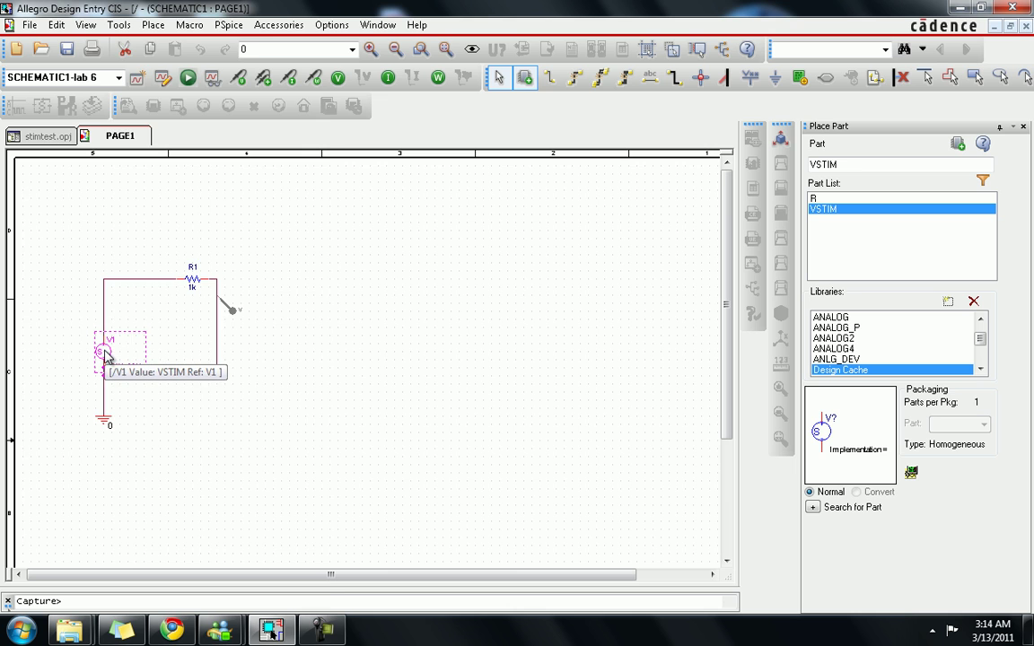
pyautogui.rightClick(105, 355)
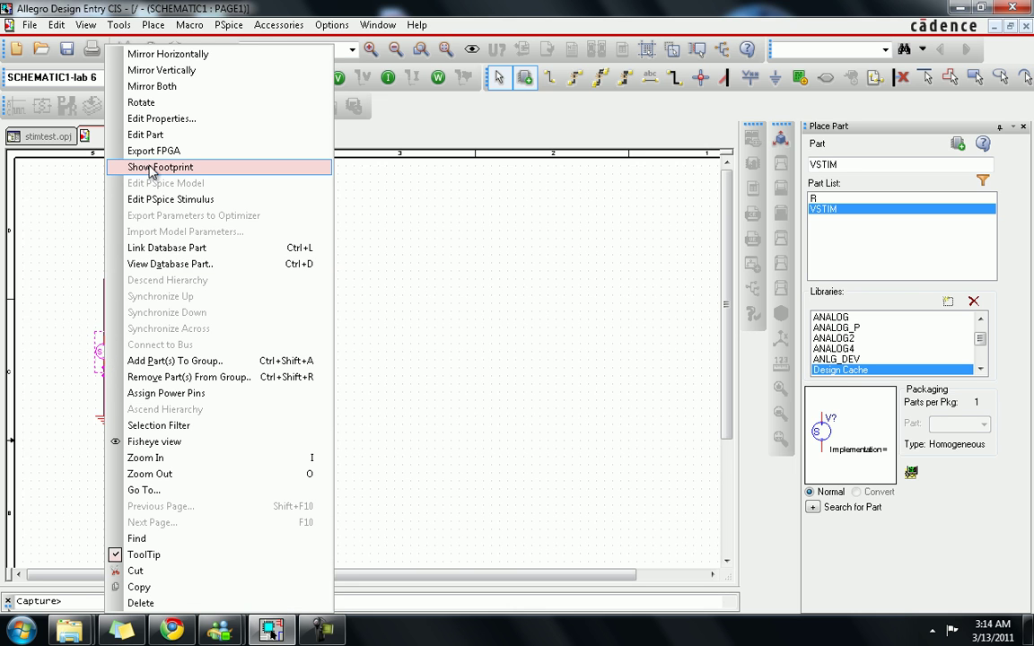
pyautogui.click(151, 200)
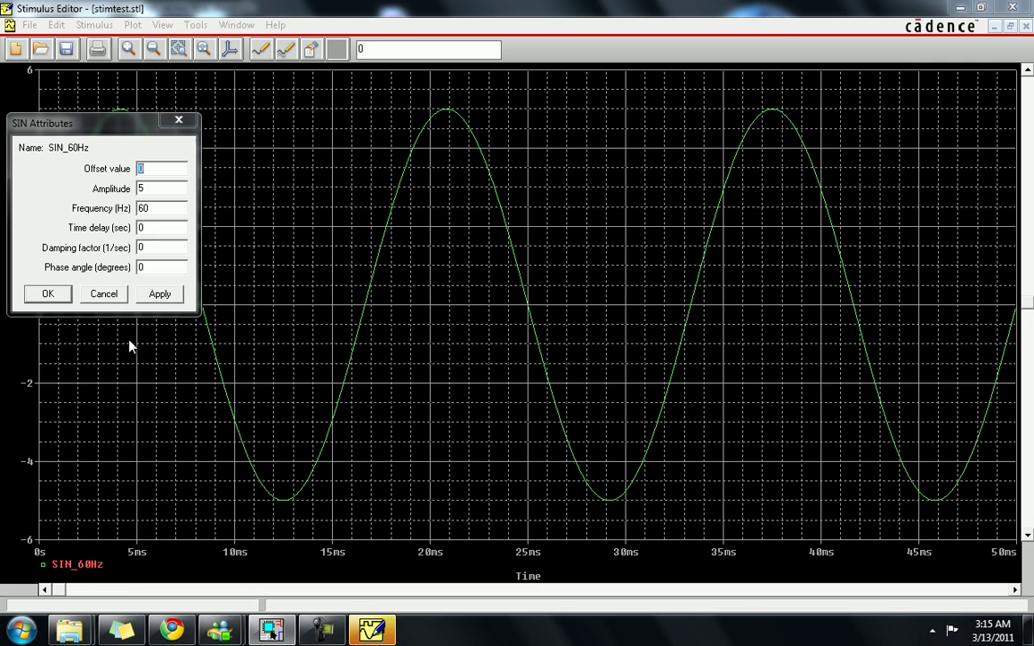
pyautogui.click(179, 119)
# Create a new analog stimulus named VSTIM of type SIN (sinusoidal)
pyautogui.click(94, 24)
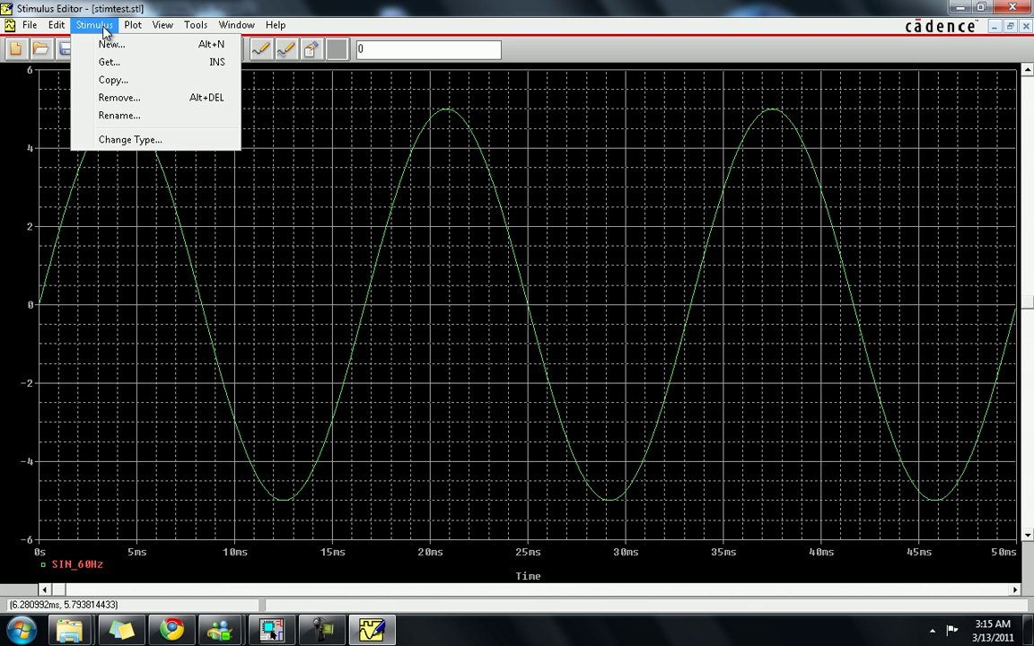
pyautogui.click(107, 44)
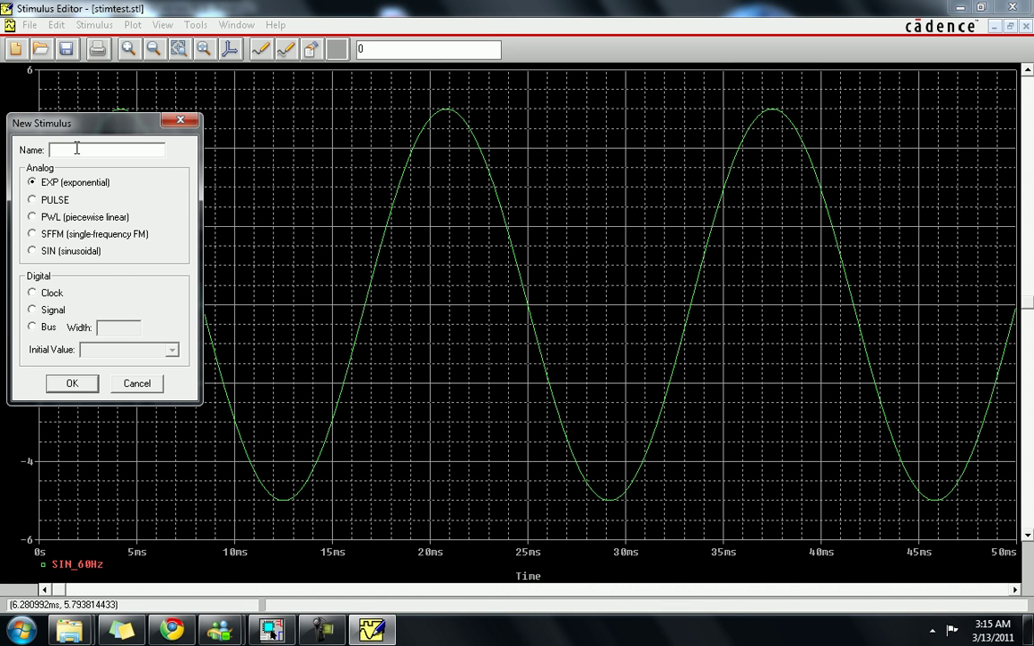
pyautogui.write('VSTIM')
pyautogui.click(33, 251)
pyautogui.click(63, 387)
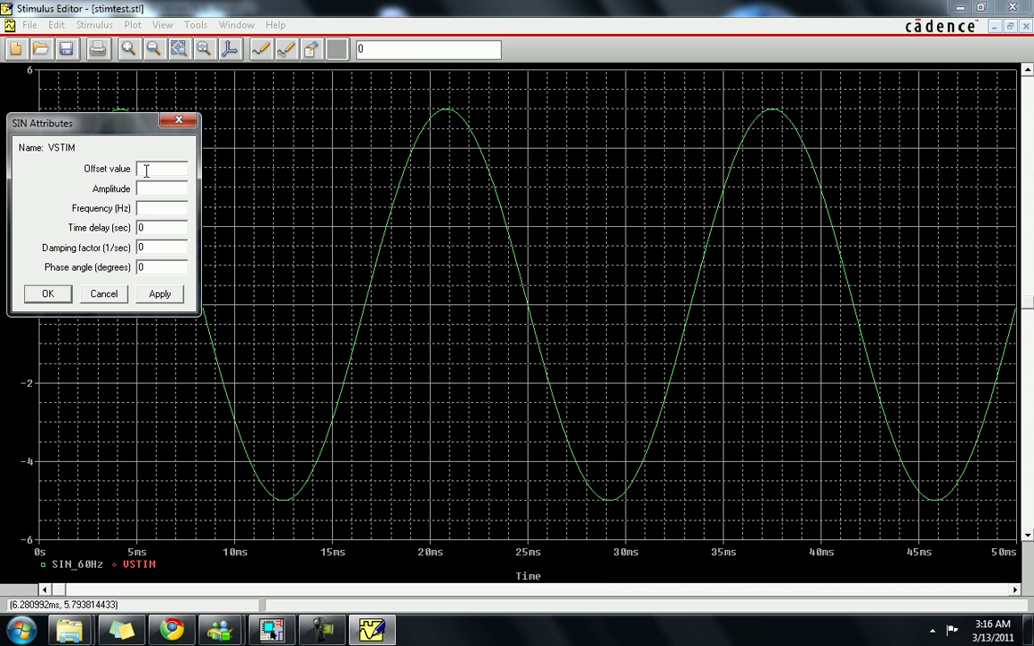
# Set the VSTIM sine attributes to offset 0, amplitude 5 and frequency 60 Hz, and apply them
pyautogui.write('0')
pyautogui.press('Tab')
pyautogui.write('5')
pyautogui.press('Tab')
pyautogui.write('60')
pyautogui.click(158, 296)
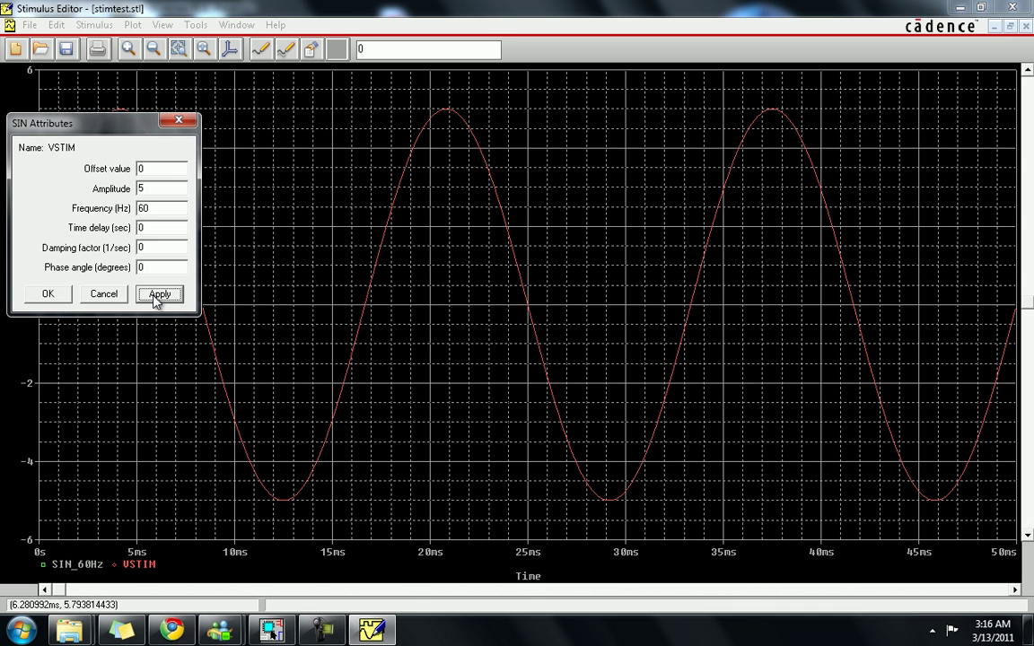
pyautogui.click(66, 295)
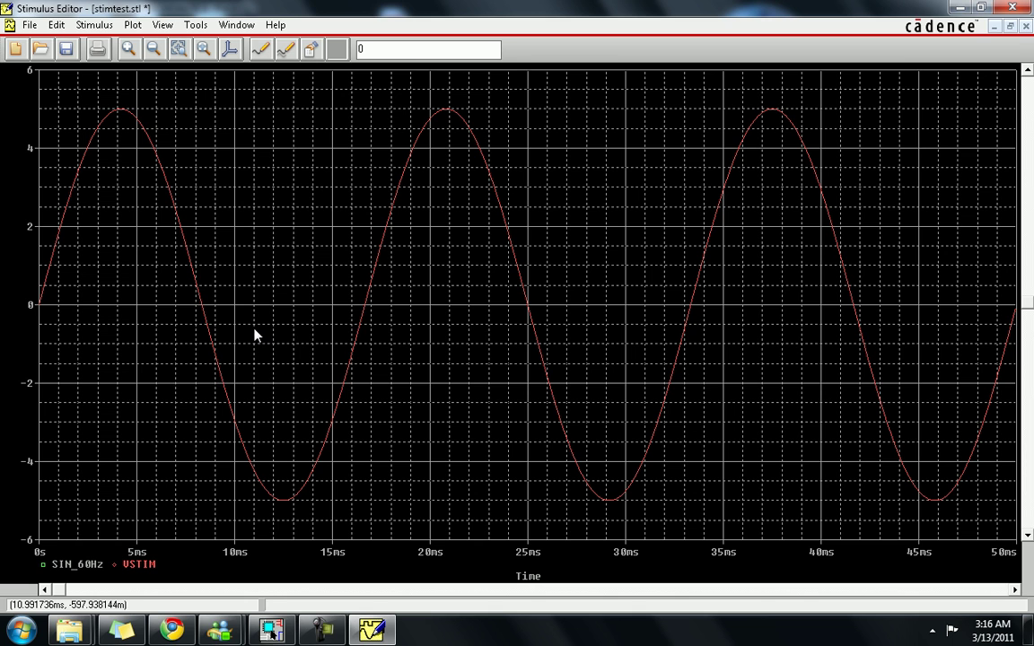
# Save the stimulus file with a schematic update and dismiss the resulting message in Allegro Design Entry CIS
pyautogui.click(65, 49)
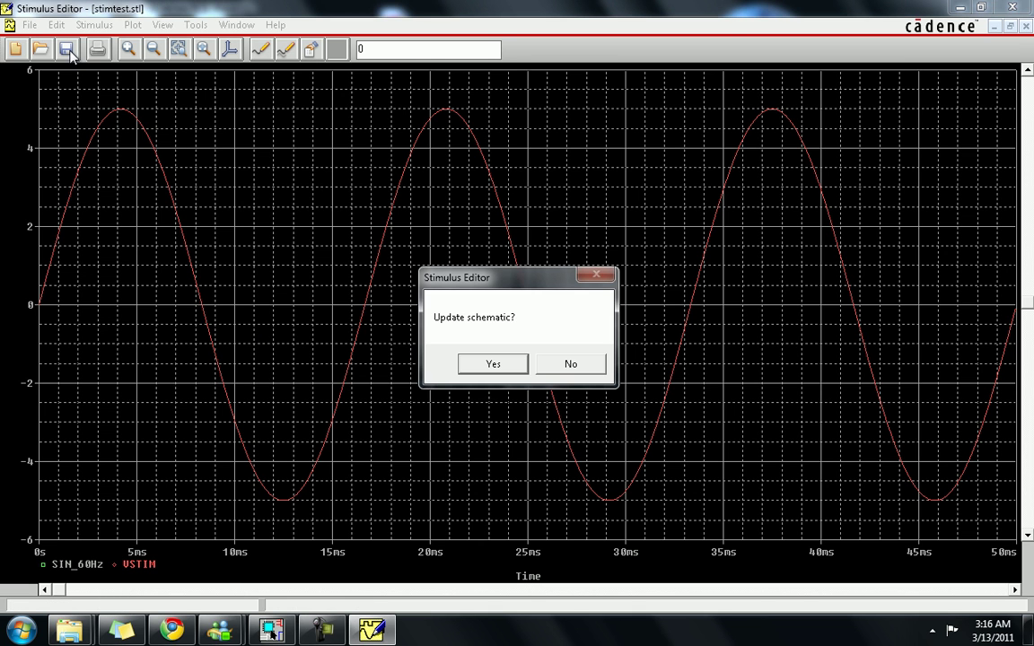
pyautogui.click(475, 366)
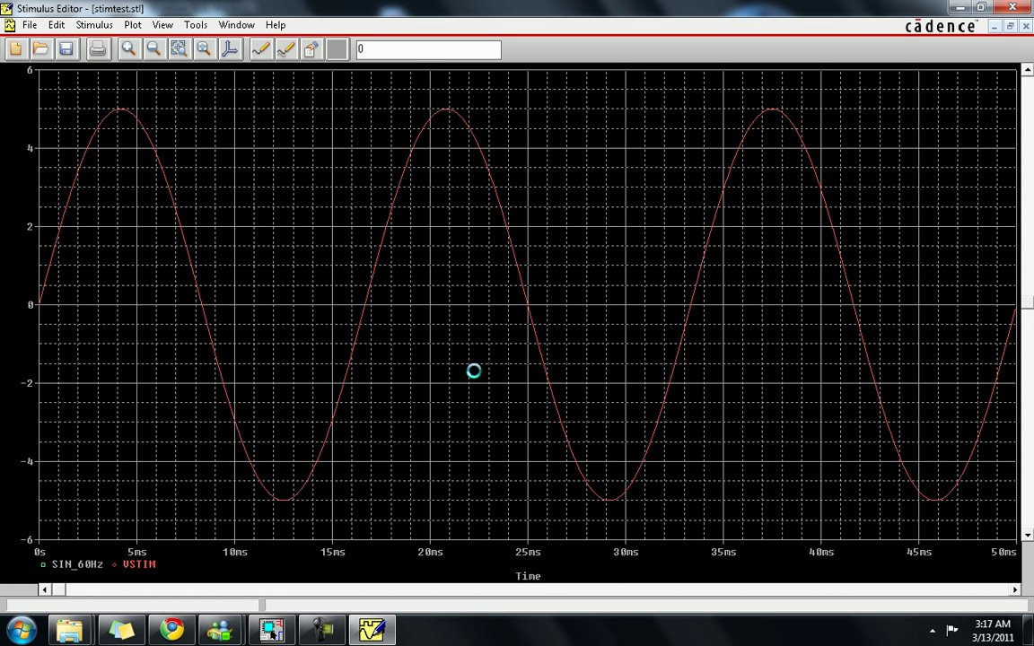
pyautogui.click(377, 634)
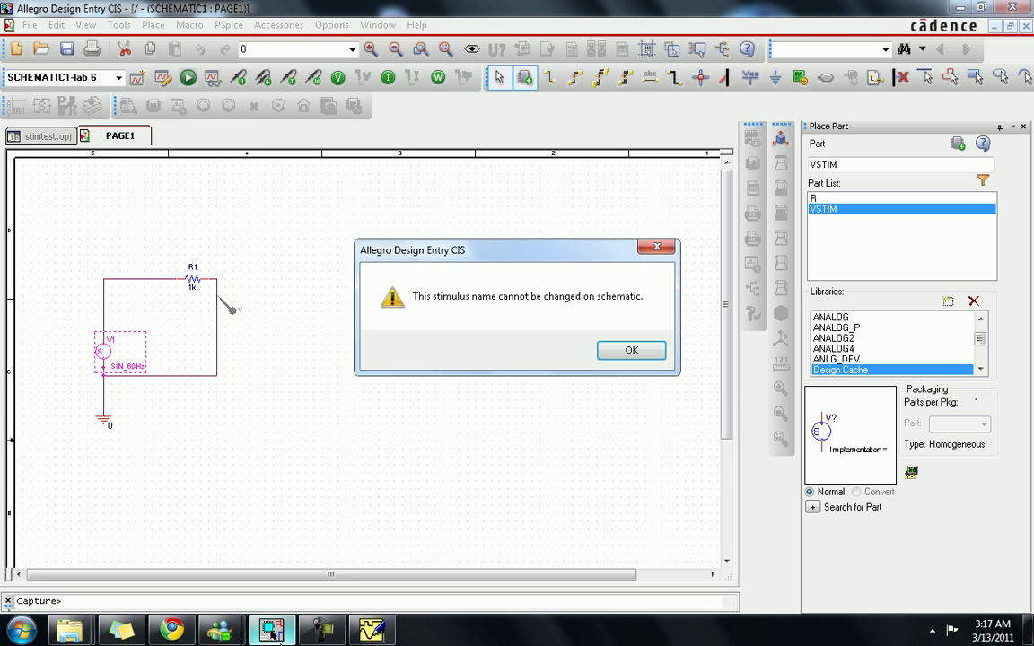
pyautogui.click(655, 351)
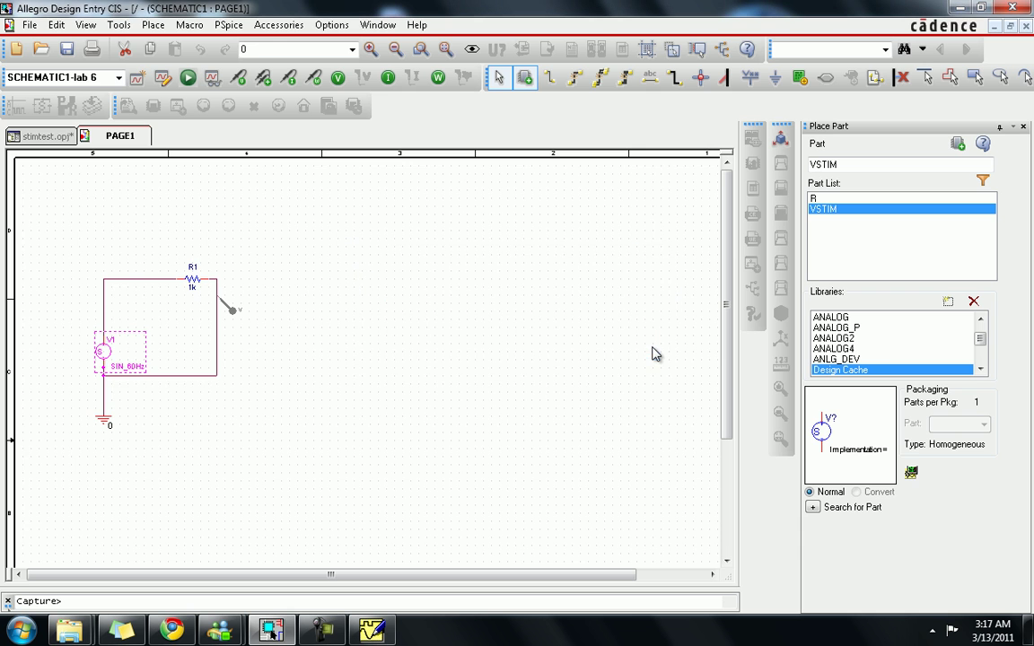
# Revisit the saved stimulus plot, return to the schematic in Allegro Design Entry CIS and close the Stimulus Editor
pyautogui.click(365, 633)
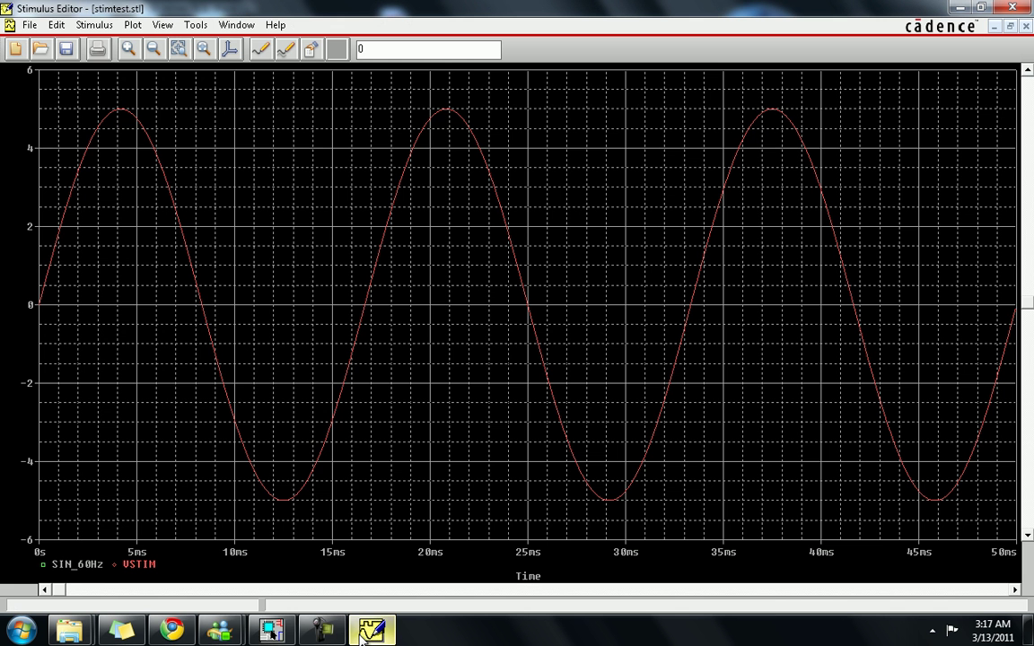
pyautogui.click(272, 631)
pyautogui.rightClick(375, 630)
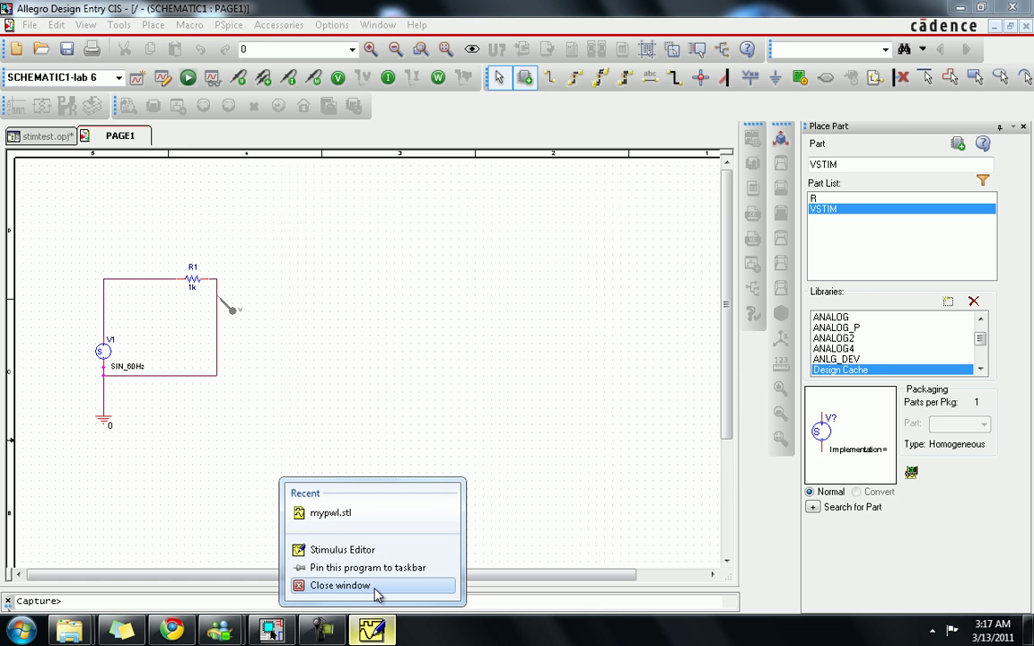
pyautogui.click(375, 587)
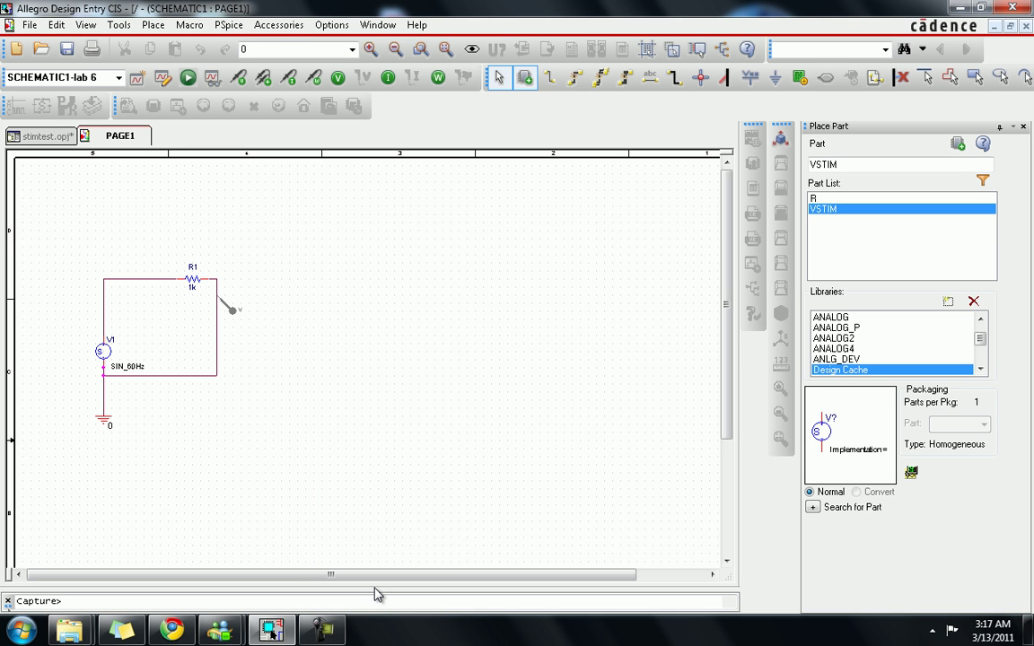
# Apply a Time Domain (Transient) analysis with a 50m run time and 1u maximum step in the lab 6 simulation settings
pyautogui.click(169, 78)
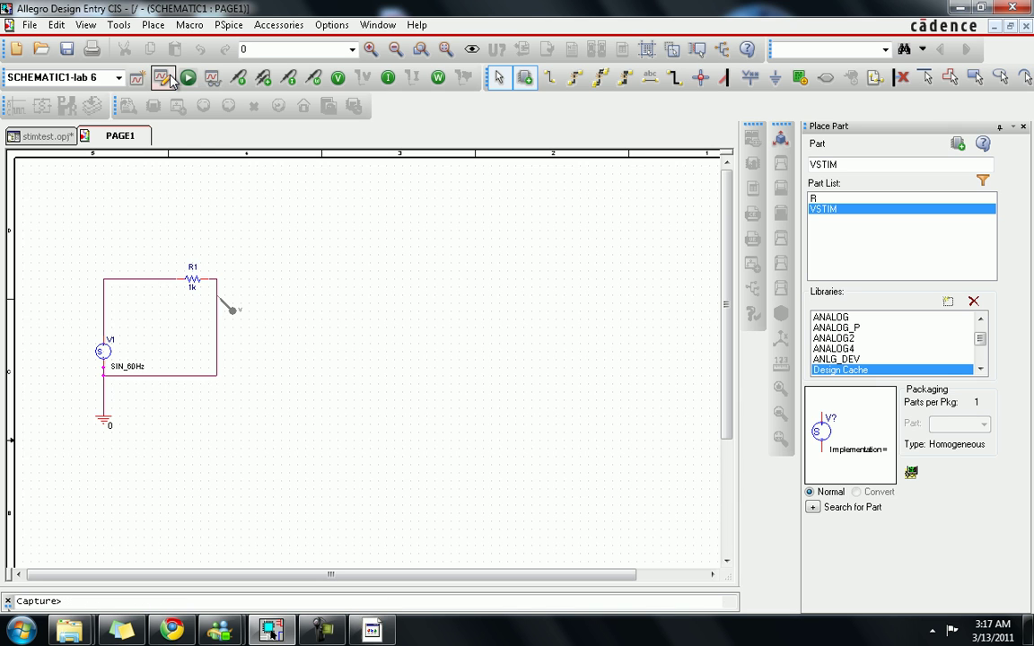
pyautogui.click(163, 78)
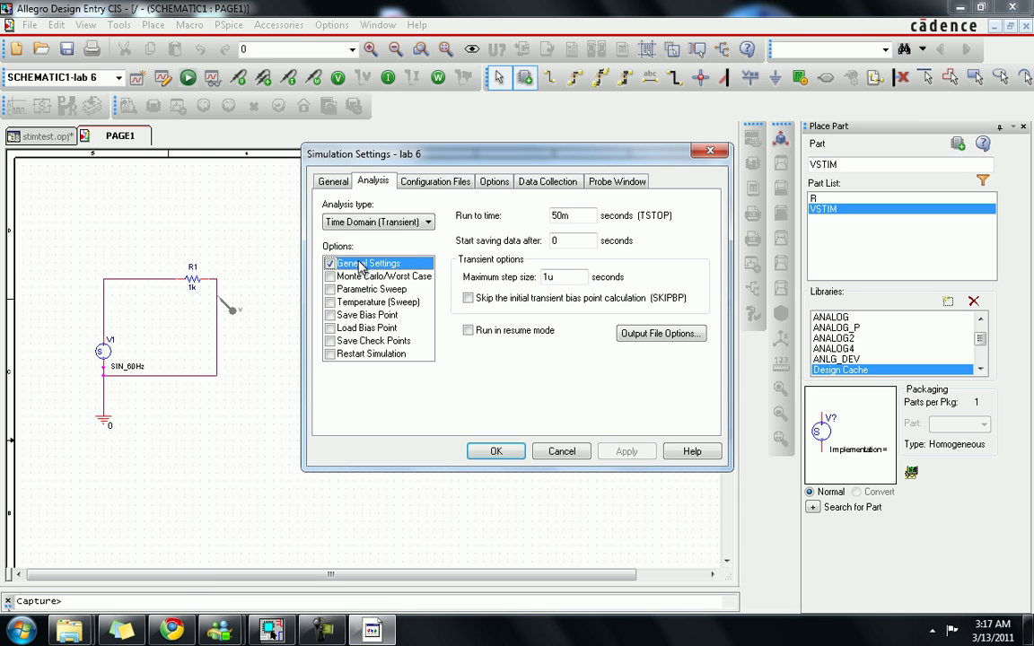
pyautogui.click(328, 222)
pyautogui.click(329, 222)
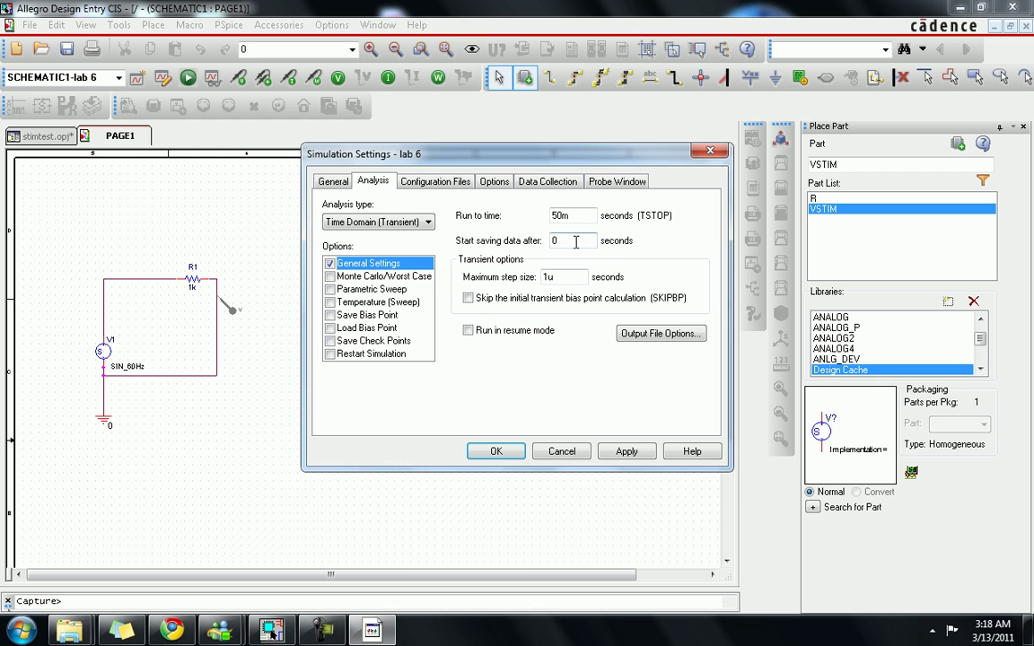
pyautogui.press('Tab')
pyautogui.press('Tab')
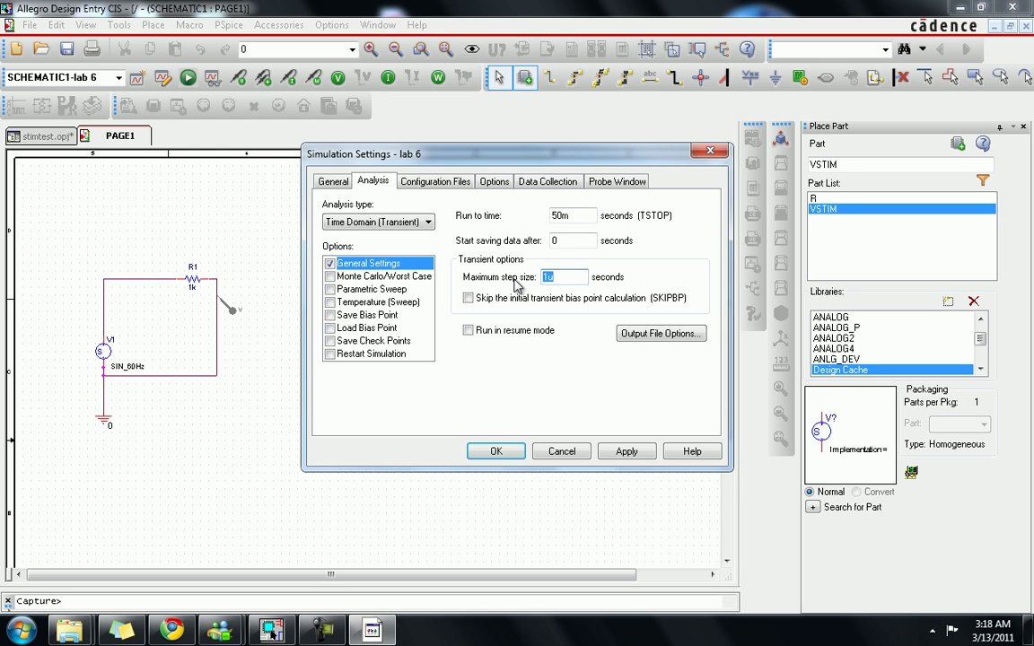
pyautogui.click(612, 451)
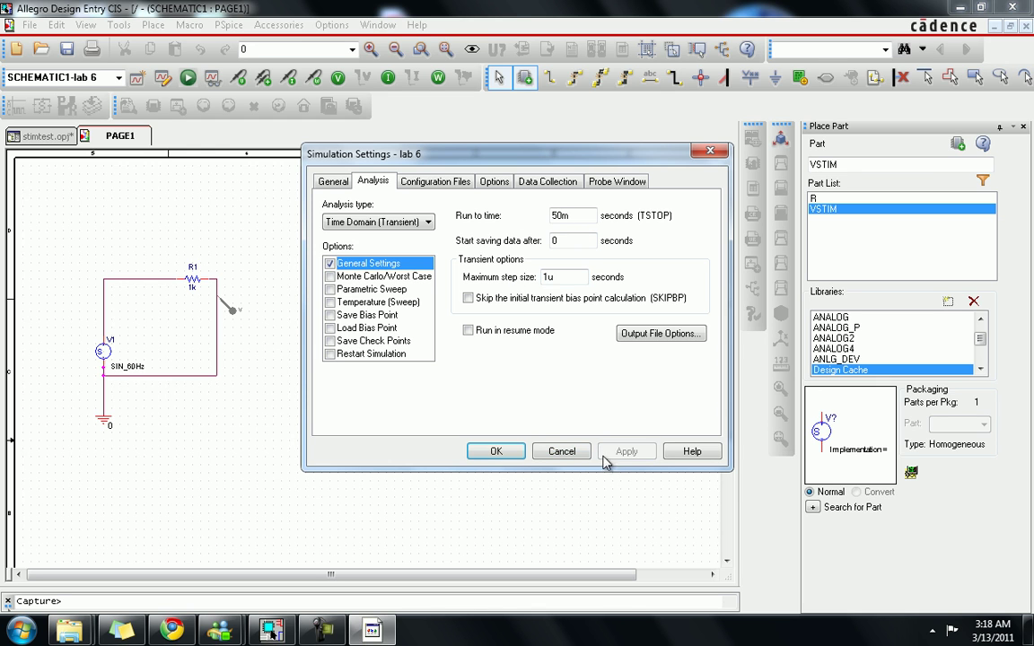
pyautogui.click(487, 455)
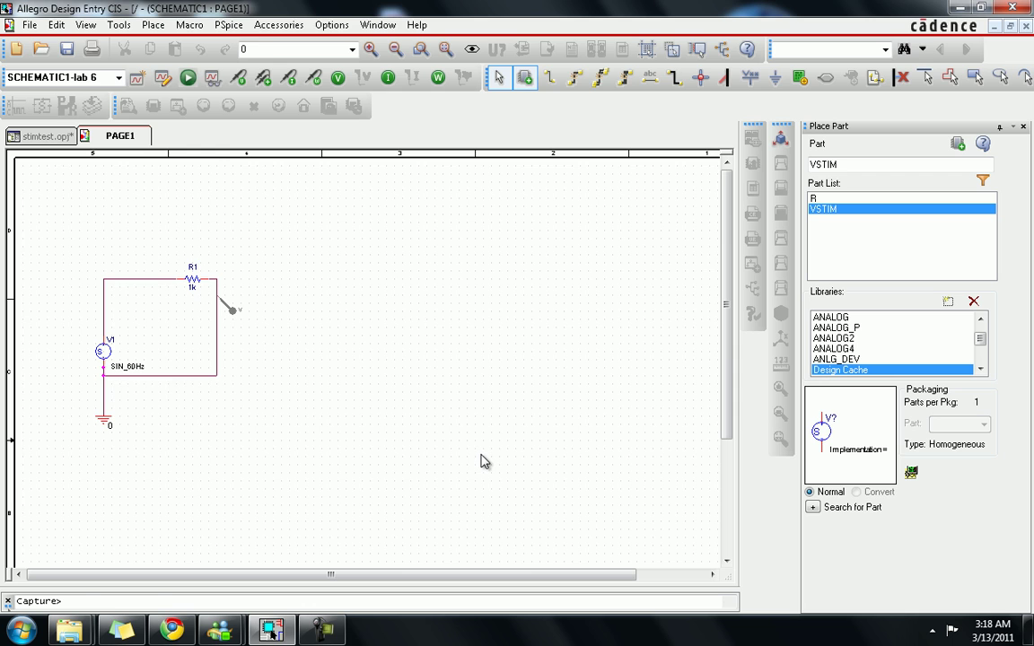
# Run the lab 6 PSpice simulation and switch to Allegro AMS Simulator to view its plot
pyautogui.click(187, 77)
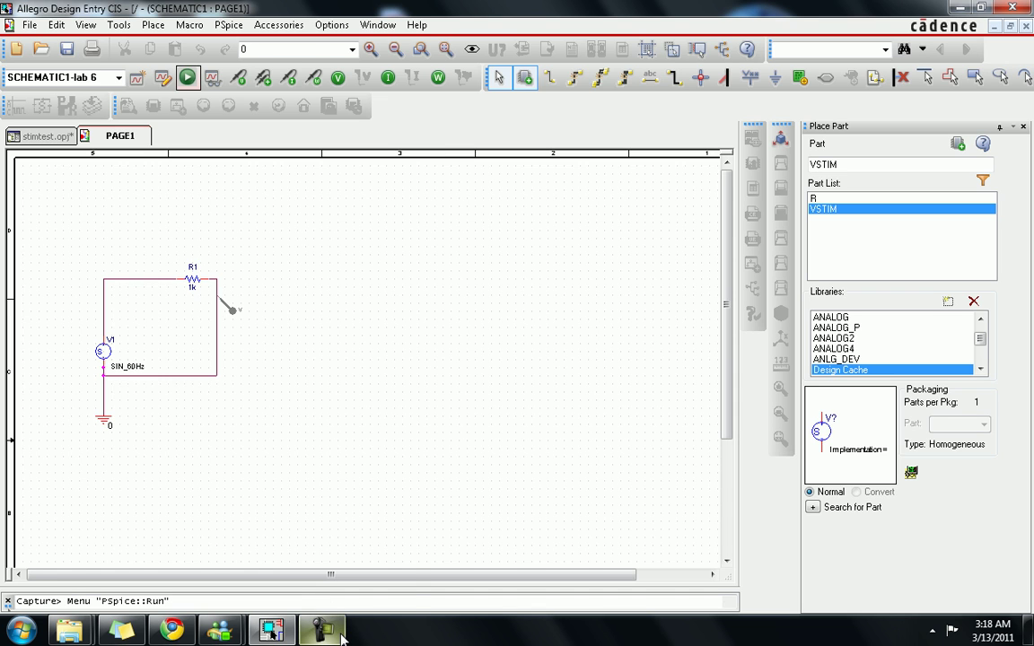
pyautogui.moveTo(341, 637)
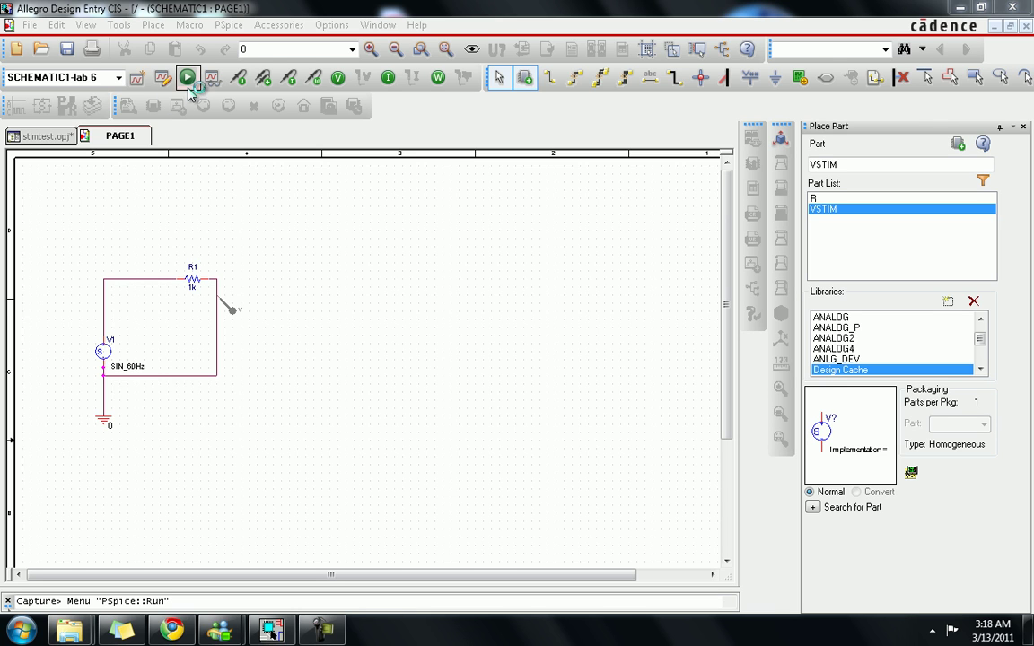
pyautogui.click(377, 633)
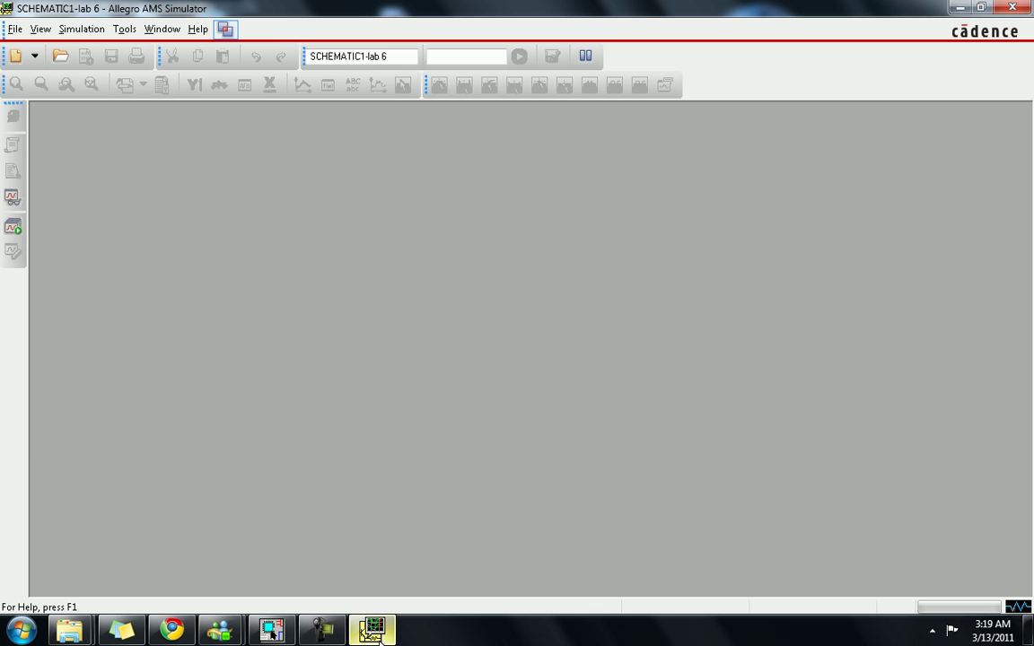
pyautogui.click(374, 630)
pyautogui.click(374, 630)
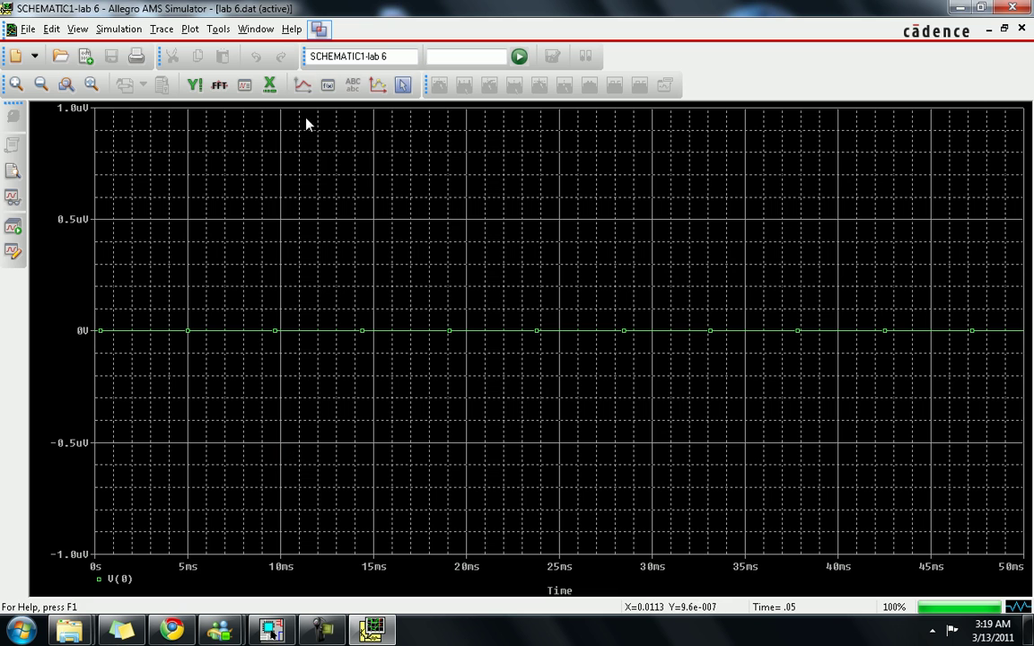
# Add the V(V1:+) trace to the plot, excluding currents, power and alias names from the variable list
pyautogui.click(308, 83)
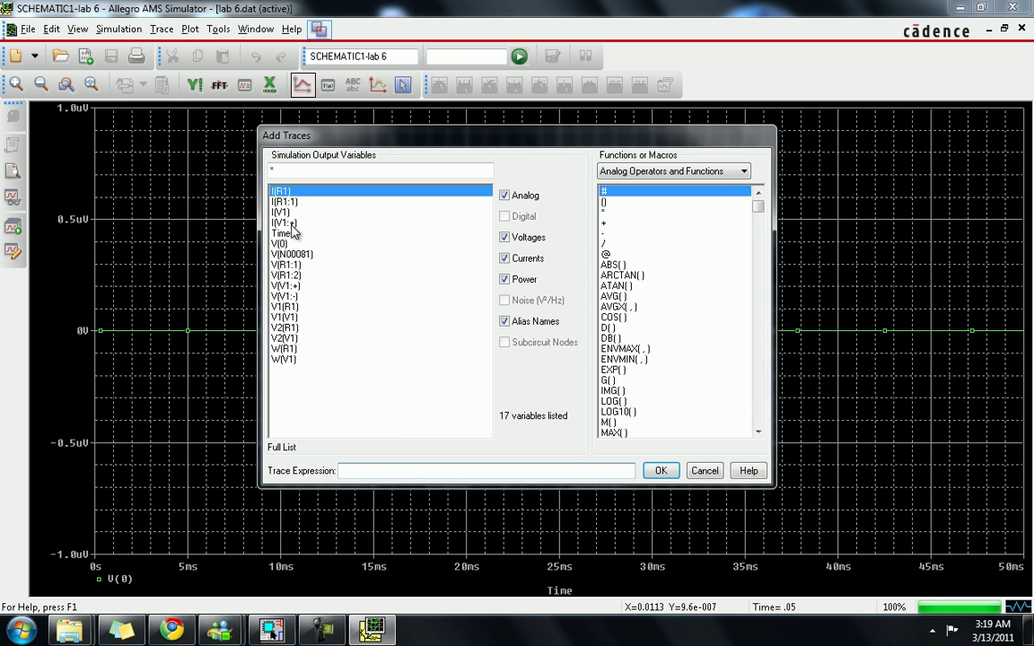
pyautogui.click(526, 260)
pyautogui.click(523, 279)
pyautogui.click(512, 327)
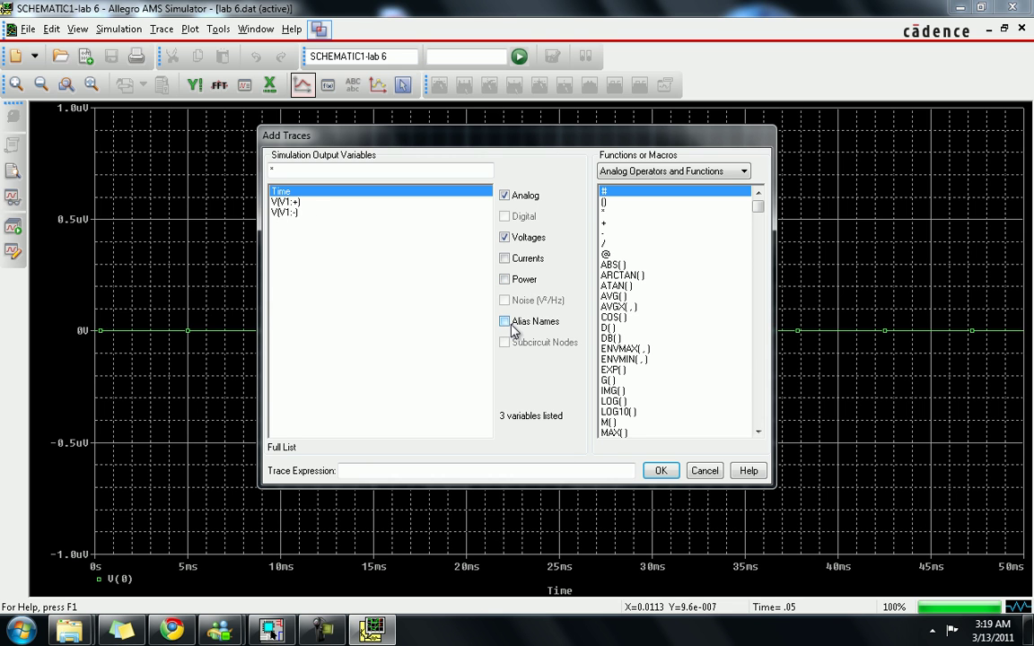
pyautogui.click(298, 202)
pyautogui.press('Return')
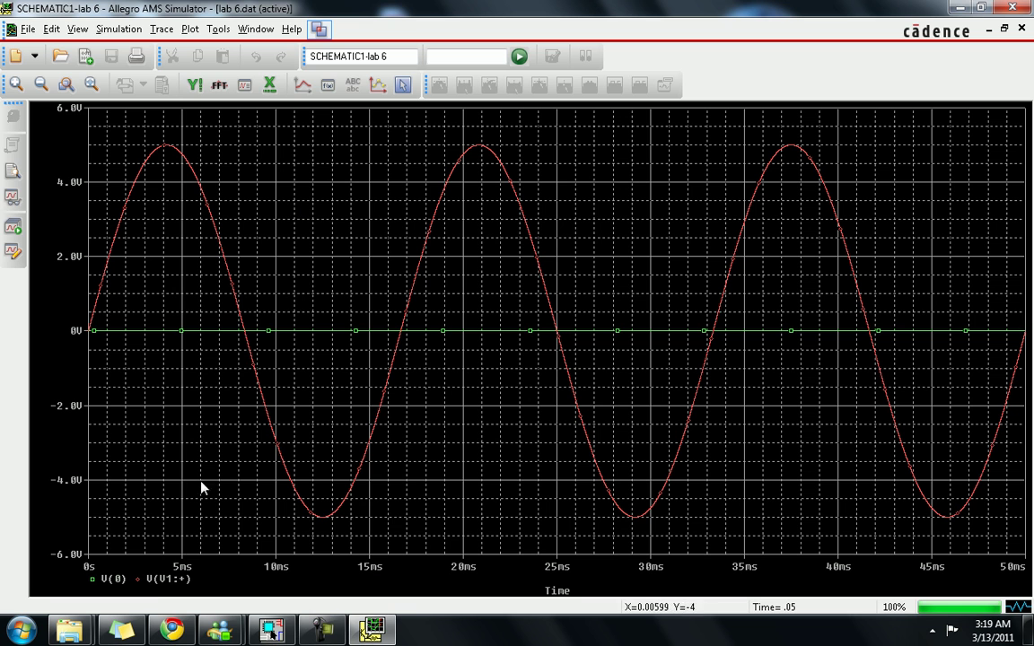
# Check V1's positive pin on the schematic in Allegro Design Entry CIS and return to the simulated waveform
pyautogui.click(271, 629)
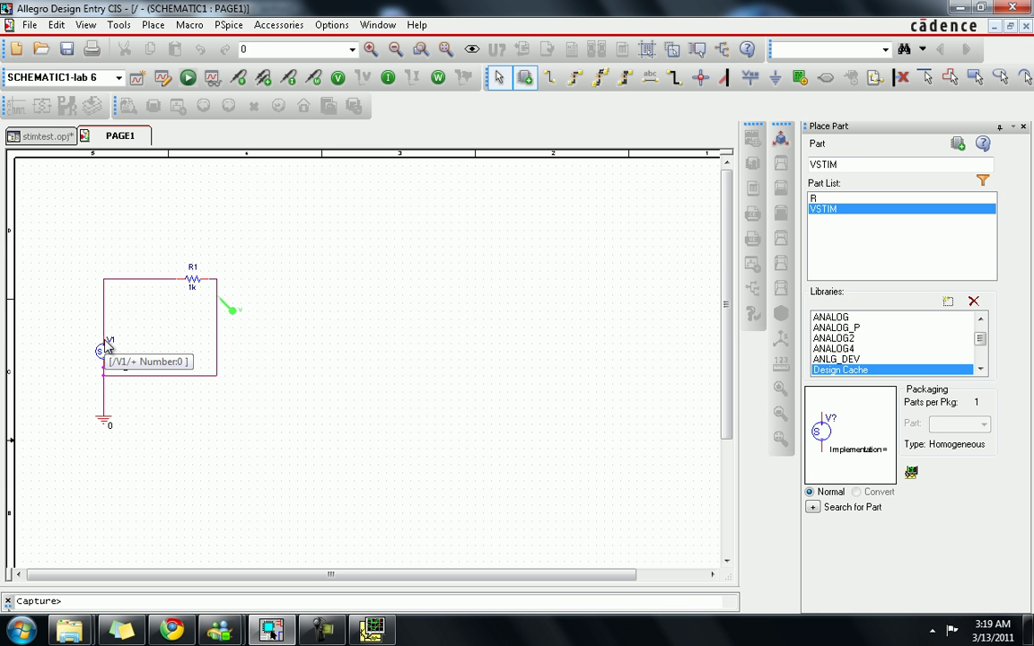
pyautogui.click(321, 628)
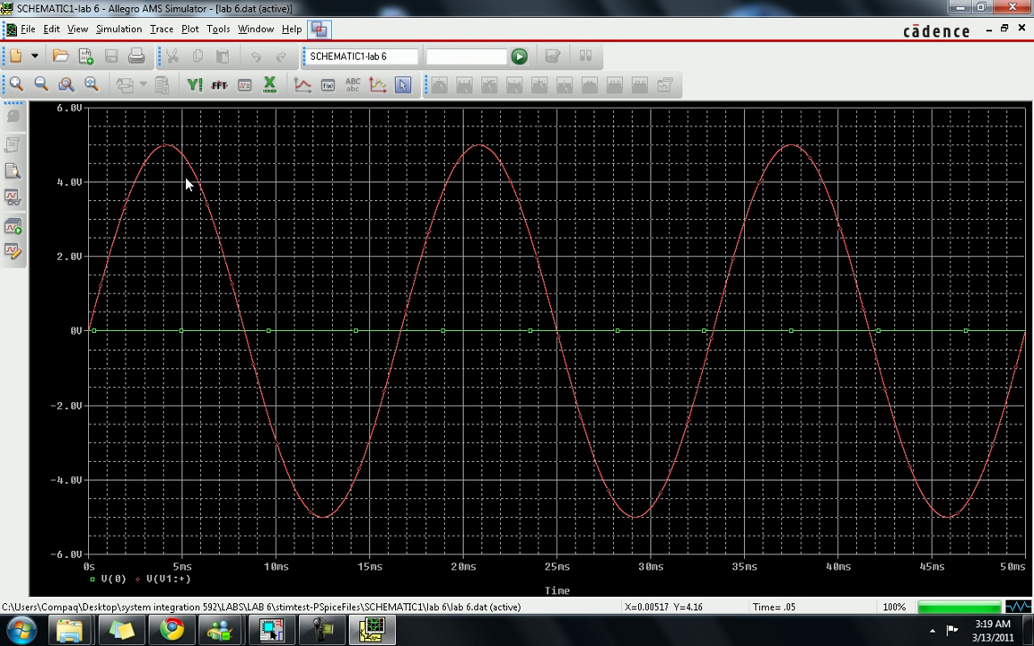
# Switch to Allegro Design Entry CIS and open the PSpice stimulus of source V1 for editing
pyautogui.click(271, 628)
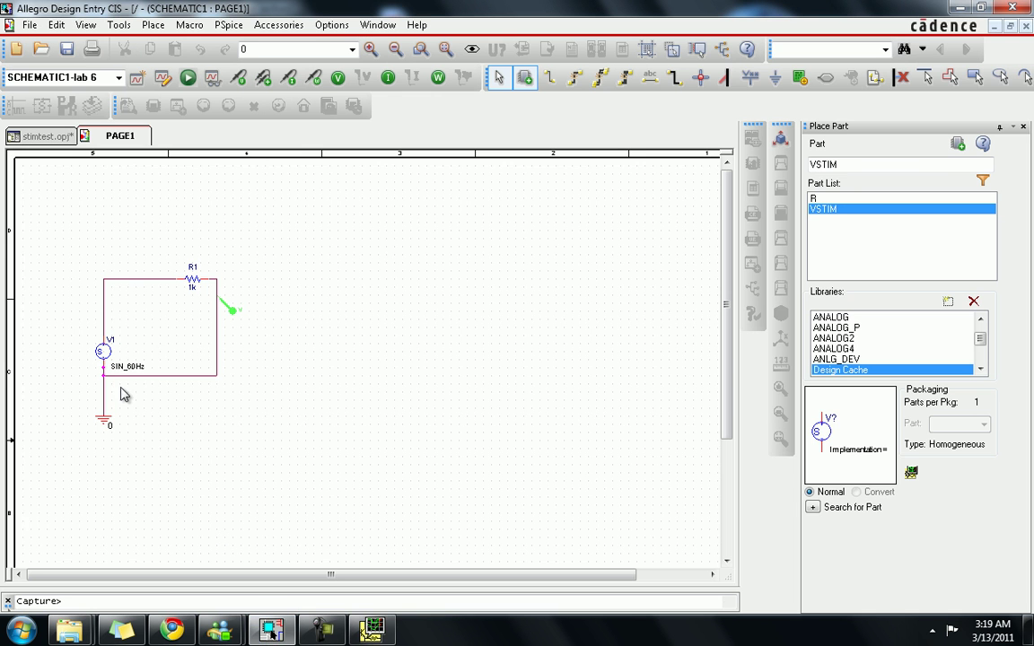
pyautogui.rightClick(107, 356)
pyautogui.click(107, 356)
pyautogui.click(107, 356)
pyautogui.rightClick(107, 356)
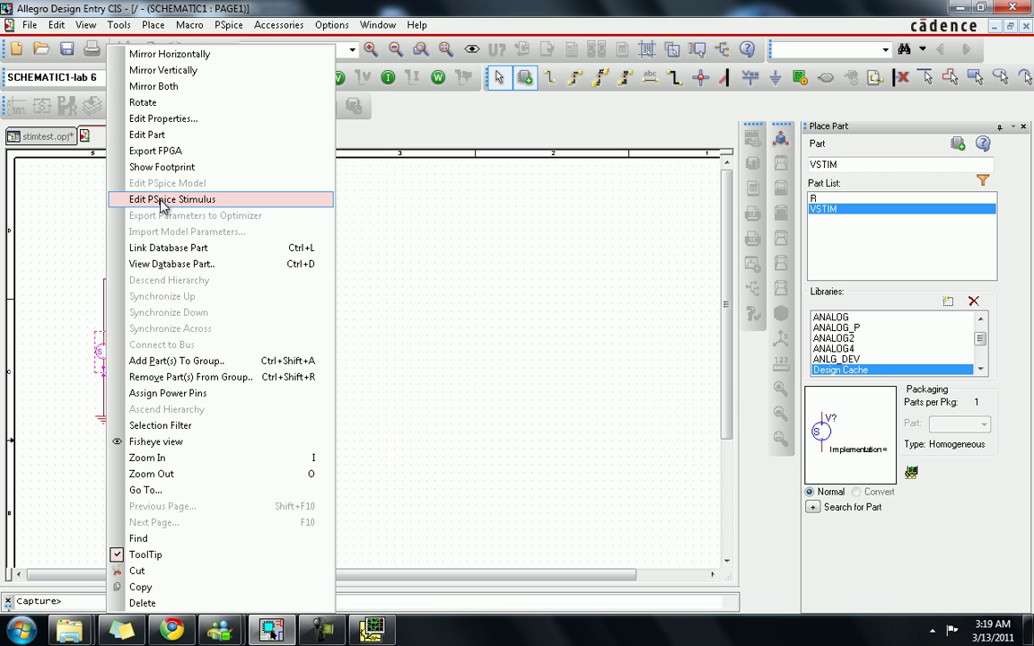
pyautogui.click(162, 199)
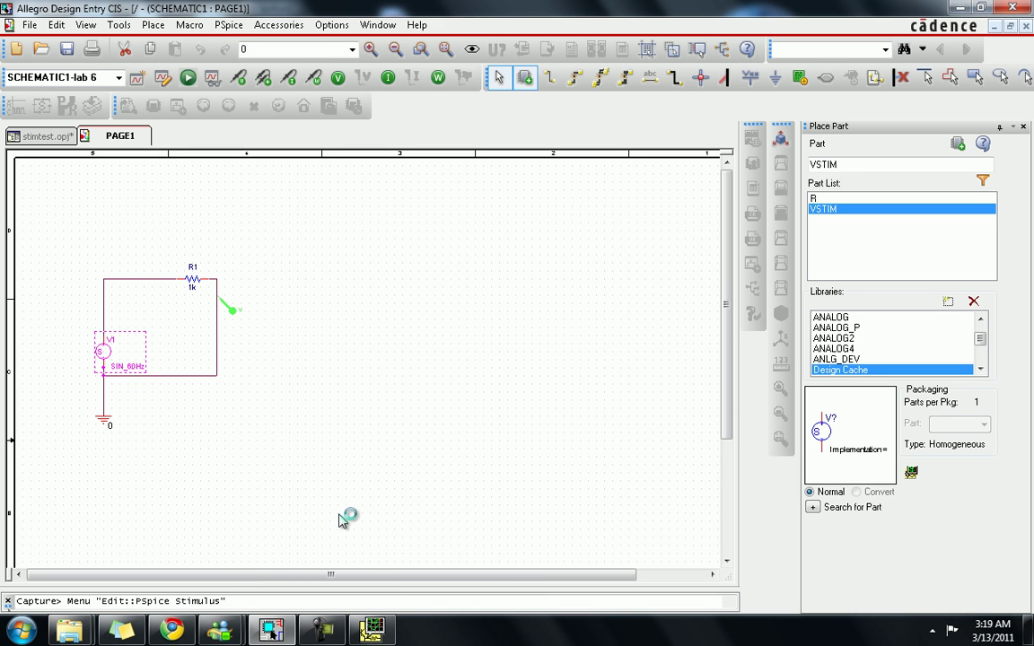
pyautogui.click(371, 629)
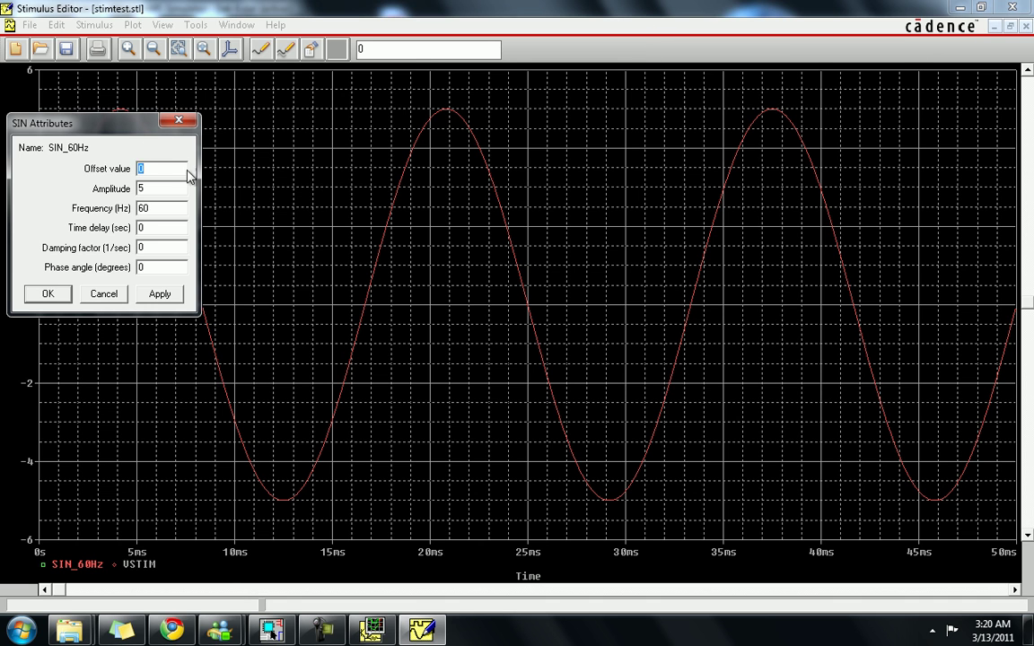
# Review the amplitude and frequency attributes of the SIN_60Hz stimulus against its waveform and accept them
pyautogui.moveTo(108, 119); pyautogui.dragTo(287, 191)
pyautogui.doubleClick(315, 260)
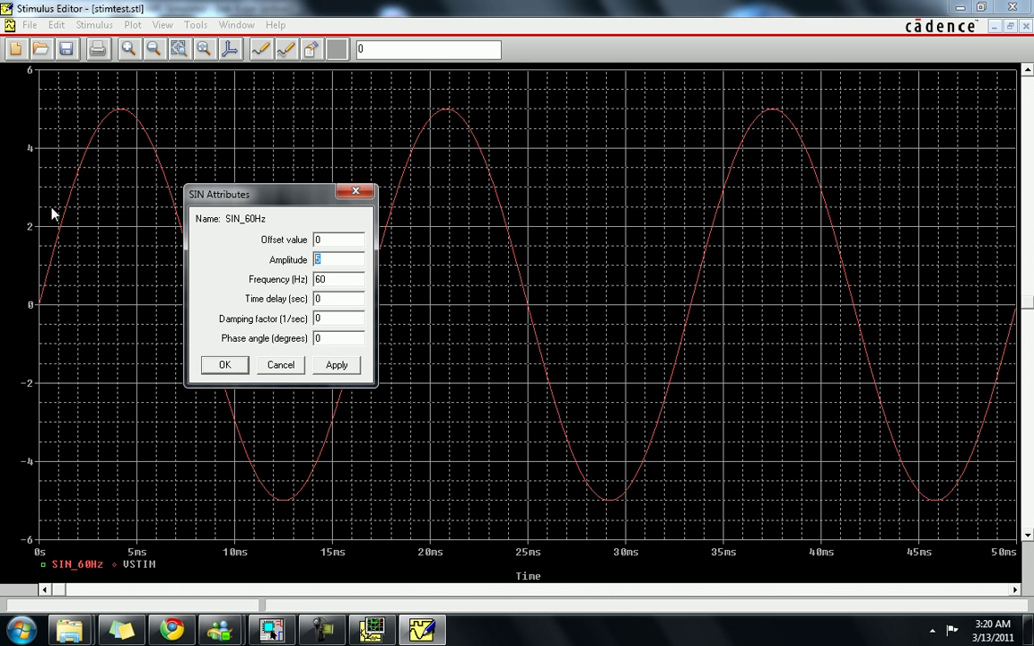
pyautogui.click(371, 631)
pyautogui.moveTo(288, 198); pyautogui.dragTo(401, 170)
pyautogui.press('Tab')
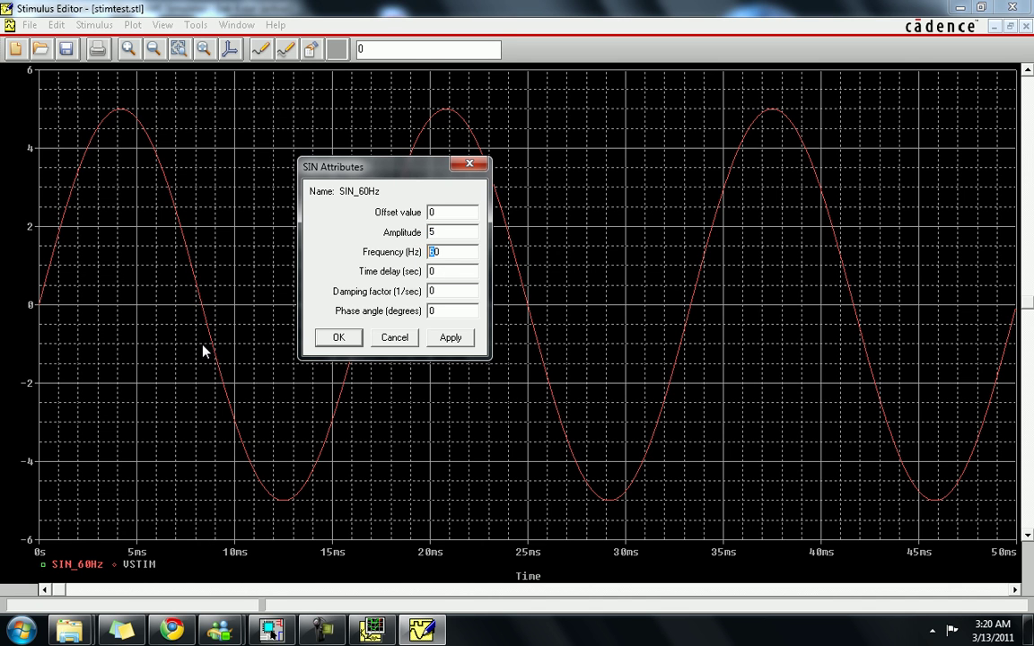
pyautogui.click(338, 337)
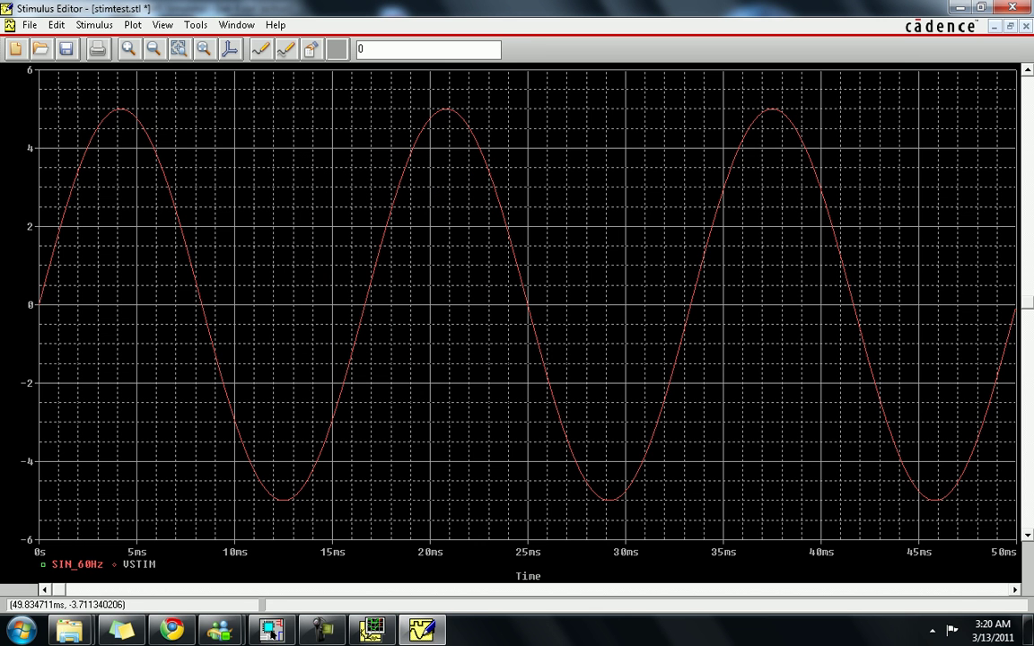
# Try to open V1's PSpice stimulus again from the schematic while the Stimulus Editor is still running
pyautogui.click(271, 630)
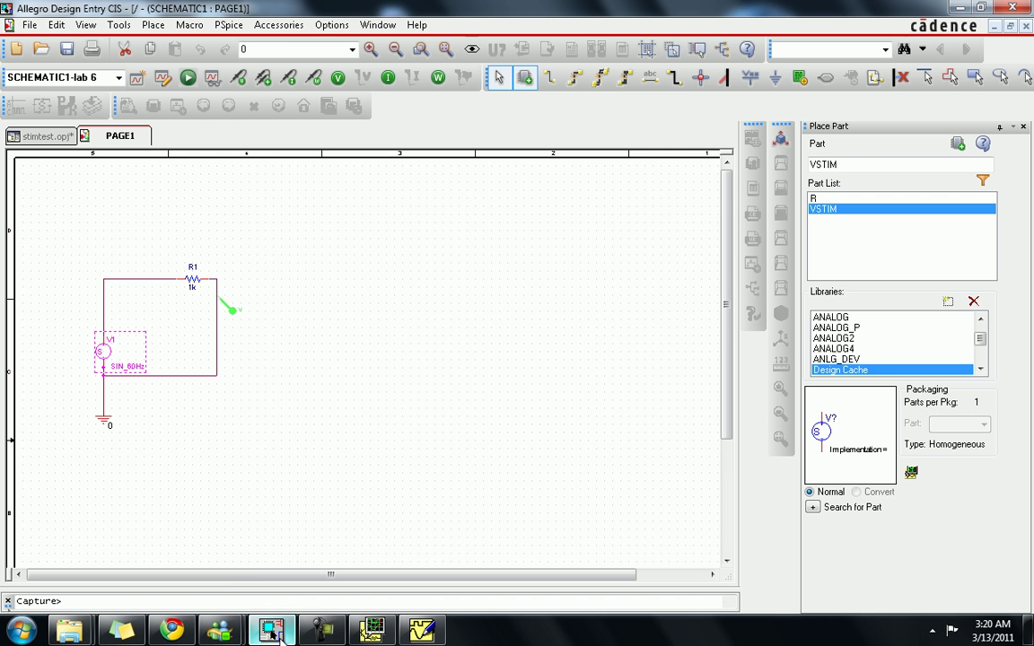
pyautogui.rightClick(105, 358)
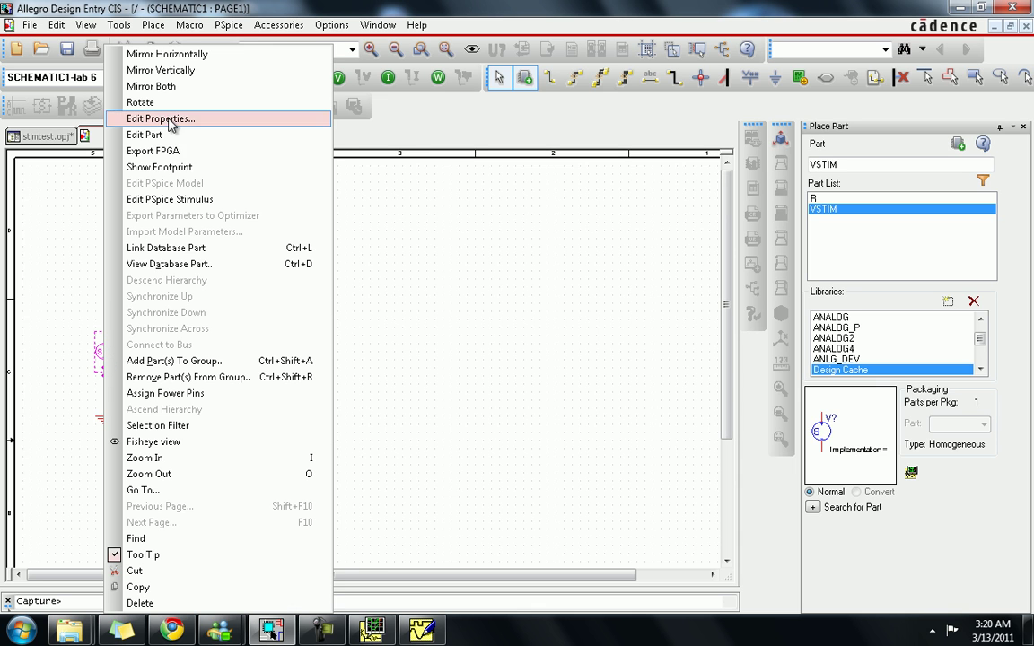
pyautogui.click(166, 201)
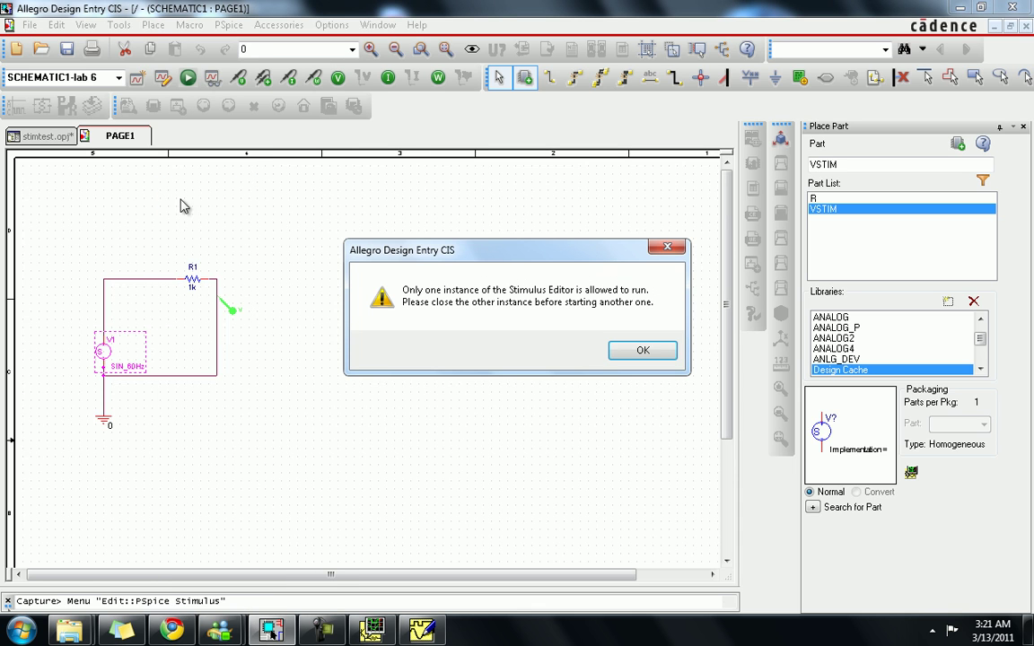
pyautogui.click(658, 351)
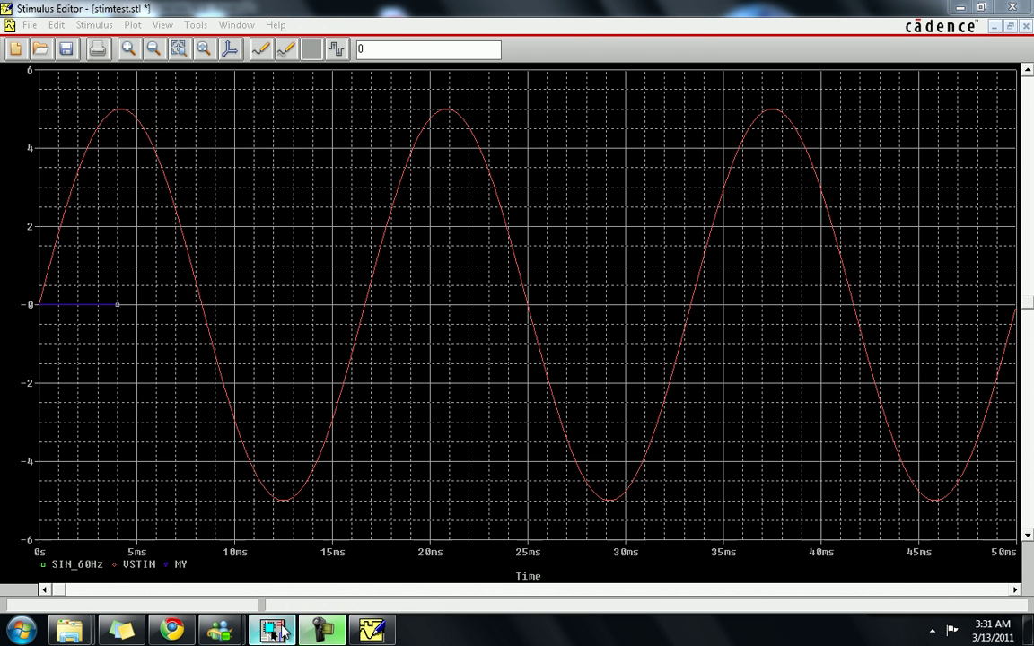
# Close the running Stimulus Editor without saving the changes to stimtest.stl
pyautogui.click(279, 632)
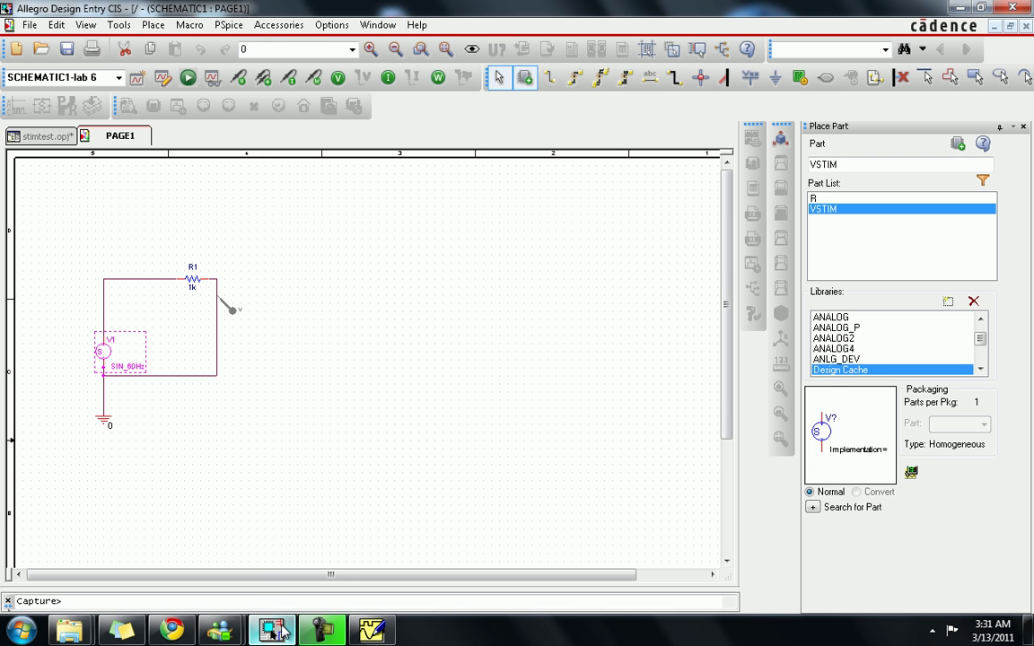
pyautogui.rightClick(354, 633)
pyautogui.click(328, 586)
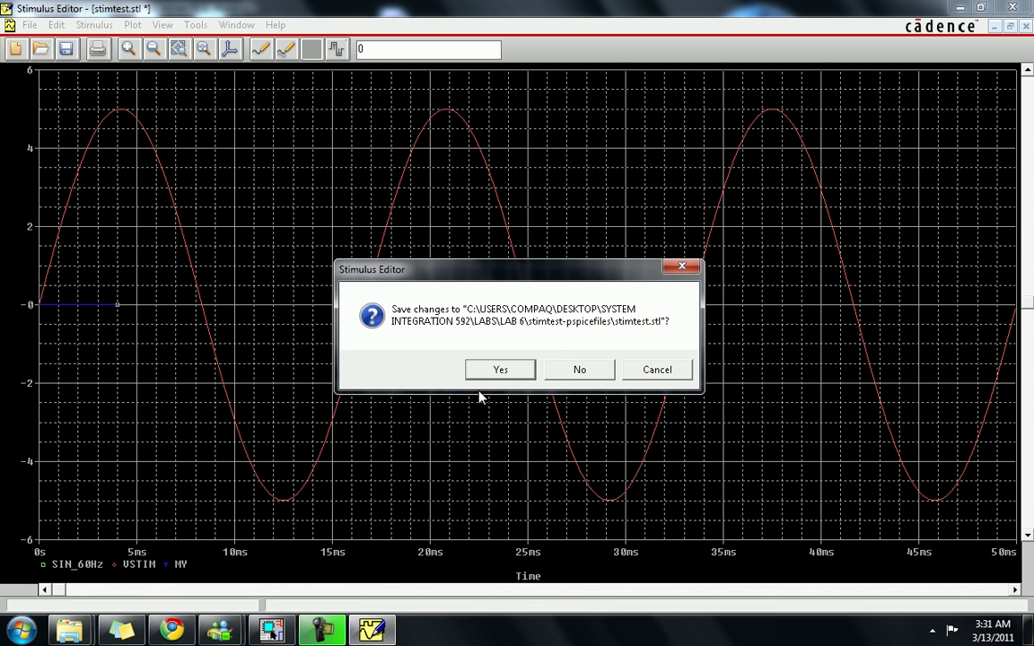
pyautogui.click(577, 369)
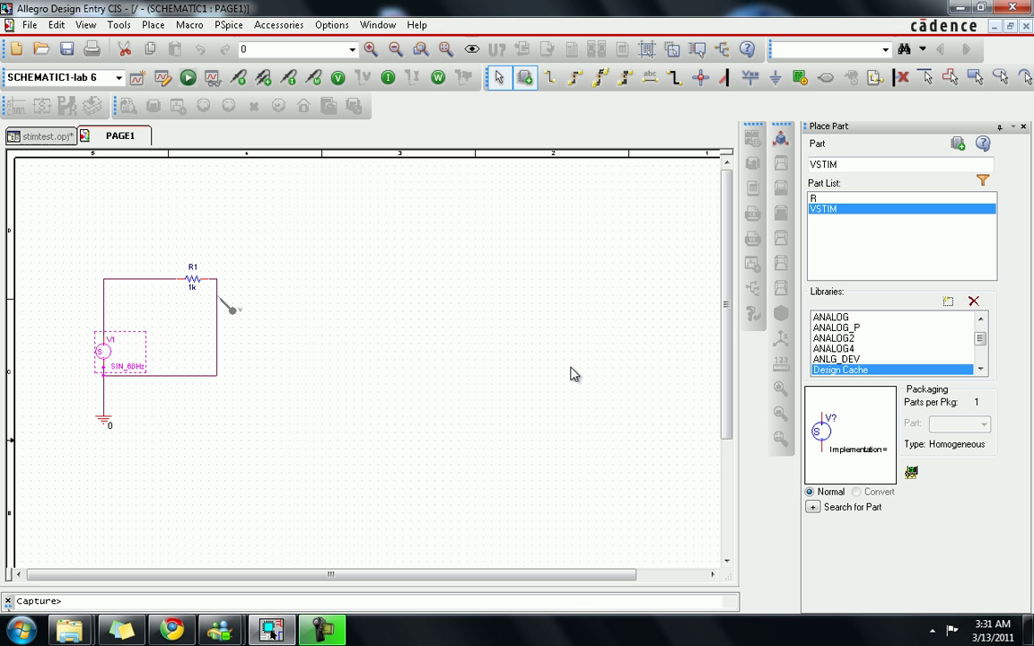
# Reopen V1's PSpice stimulus from the schematic and dismiss the SIN_60Hz attributes without changes
pyautogui.rightClick(100, 322)
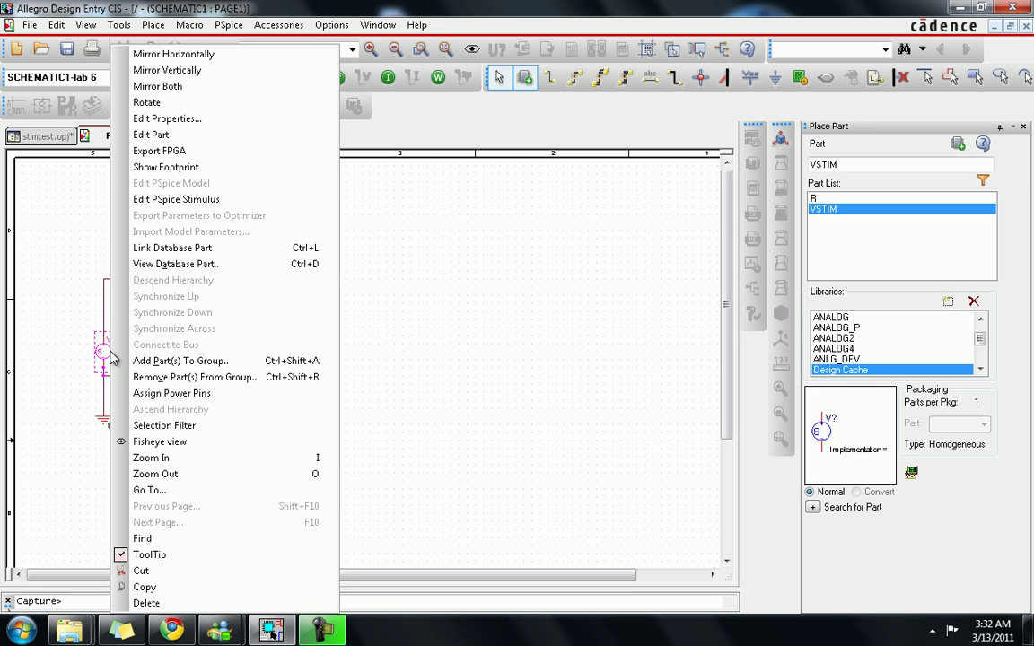
pyautogui.click(154, 199)
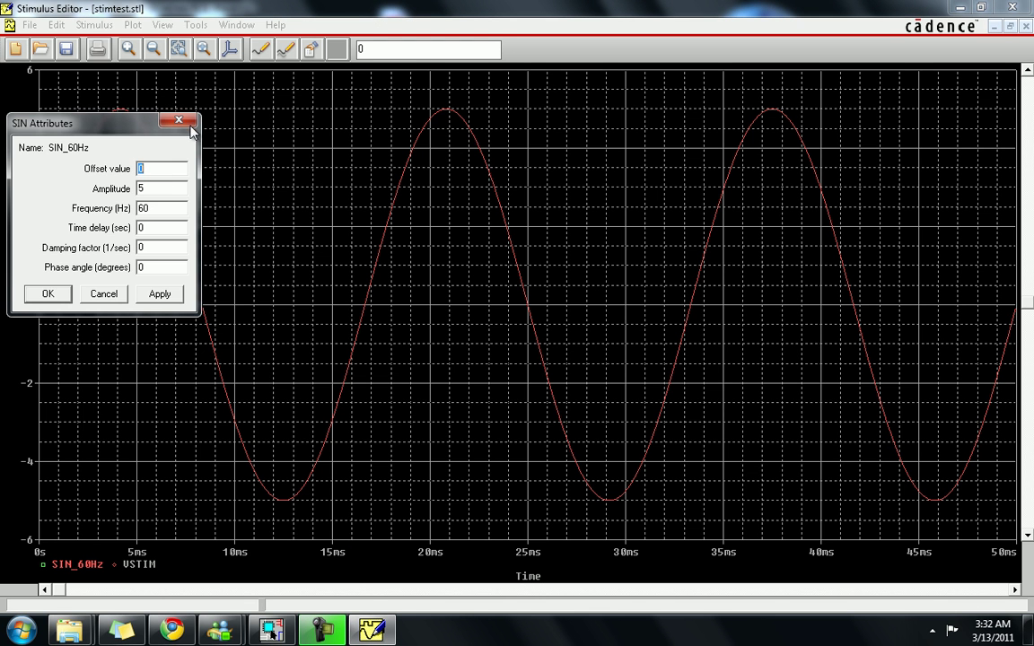
pyautogui.click(189, 123)
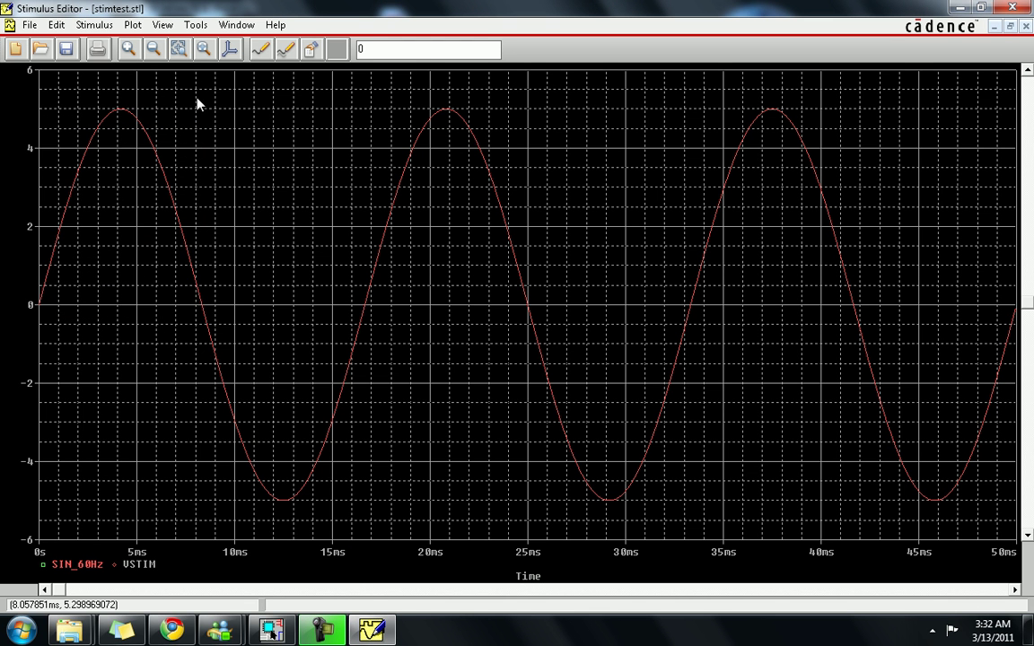
# Create a new analog stimulus named MY of type PWL (piecewise linear)
pyautogui.click(95, 24)
pyautogui.click(100, 43)
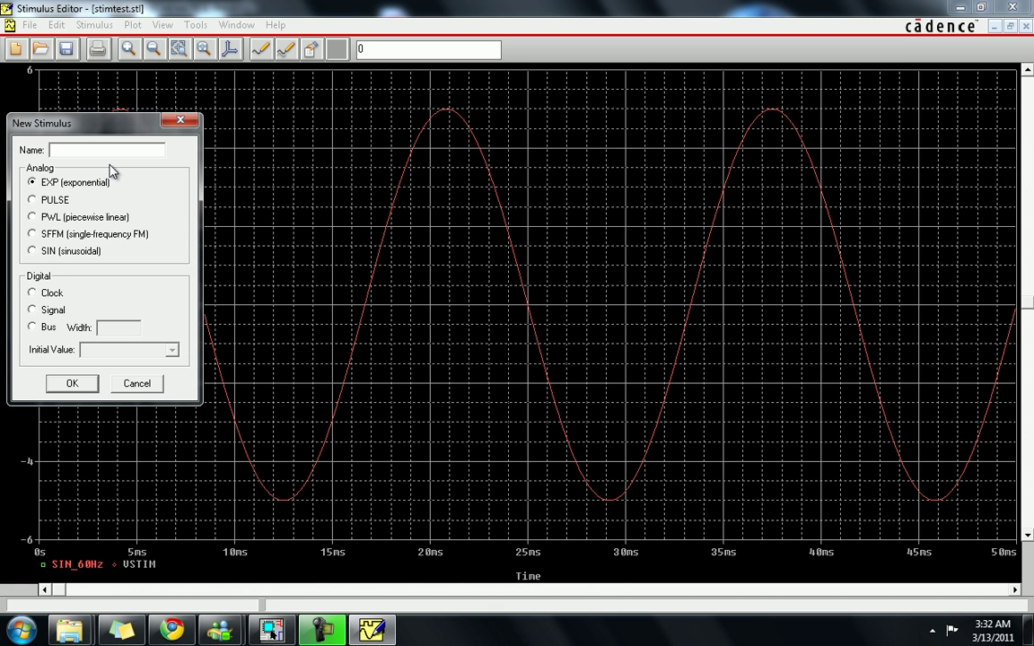
pyautogui.write('MY PWL')
pyautogui.click(34, 216)
pyautogui.click(74, 383)
# Set the minimum axis resolution to 2 ms for the X axis and 100m for the Y axis
pyautogui.click(224, 49)
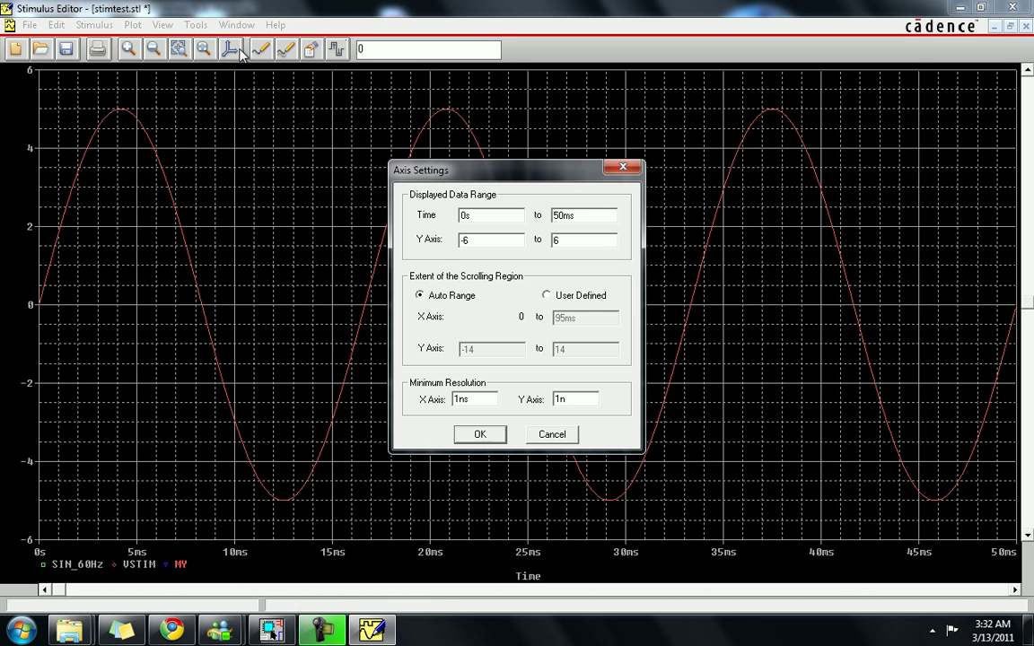
pyautogui.moveTo(489, 401); pyautogui.dragTo(421, 419)
pyautogui.write('2m')
pyautogui.press('Tab')
pyautogui.write('0.')
pyautogui.press('Return')
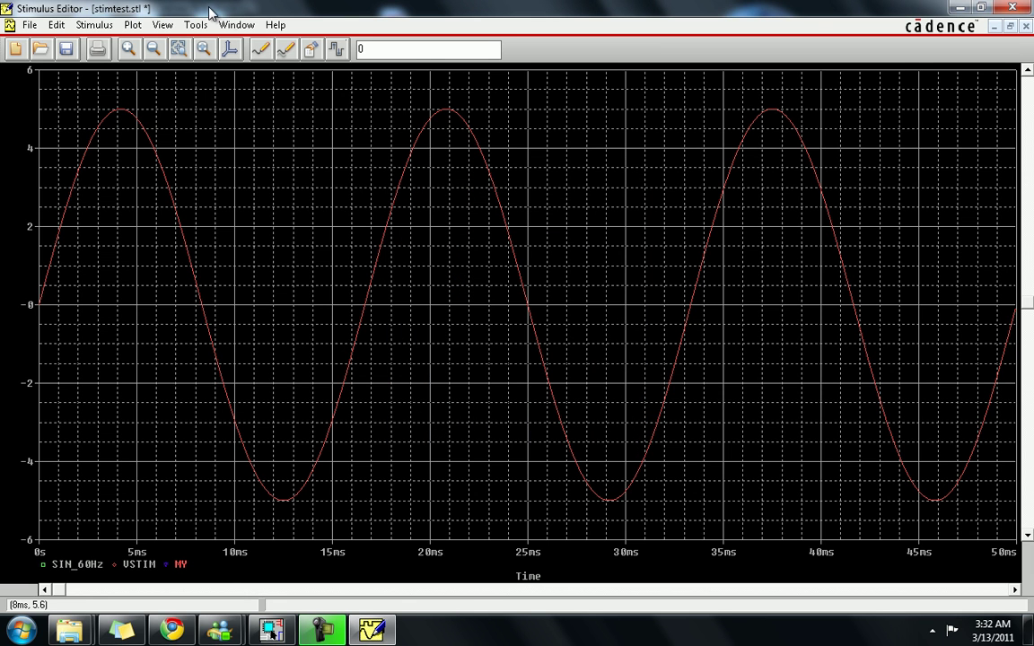
# Add PWL points at about (2 ms, 0), (4 ms, 2.5), (6 ms, 2.5) and (8 ms, 0) to form a trapezoid
pyautogui.click(63, 308)
pyautogui.hotkey('shift', 'a')
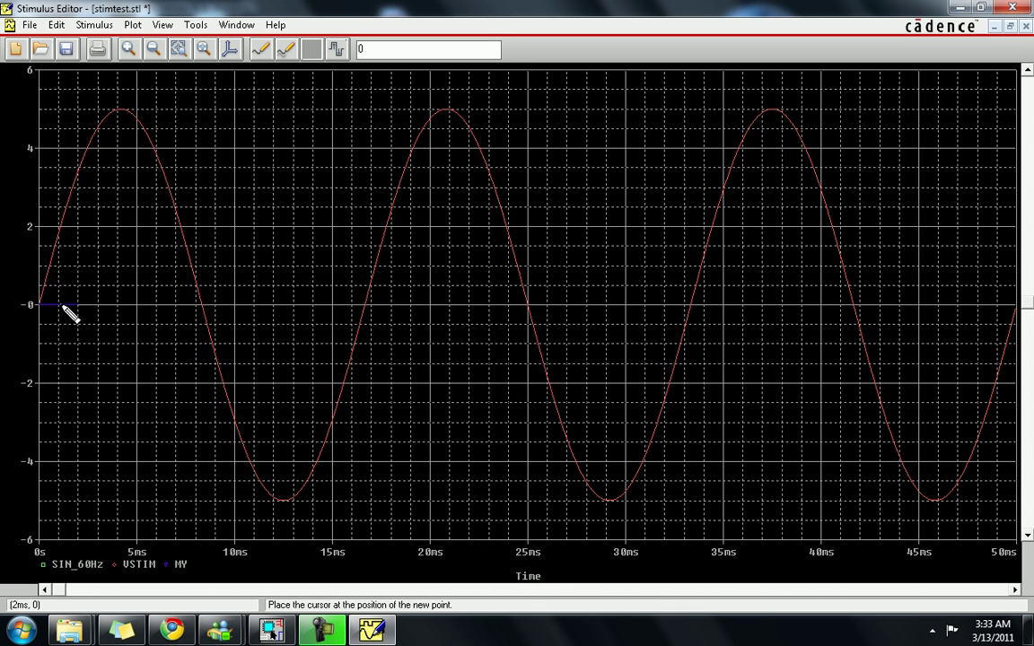
pyautogui.click(121, 210)
pyautogui.click(150, 209)
pyautogui.click(179, 307)
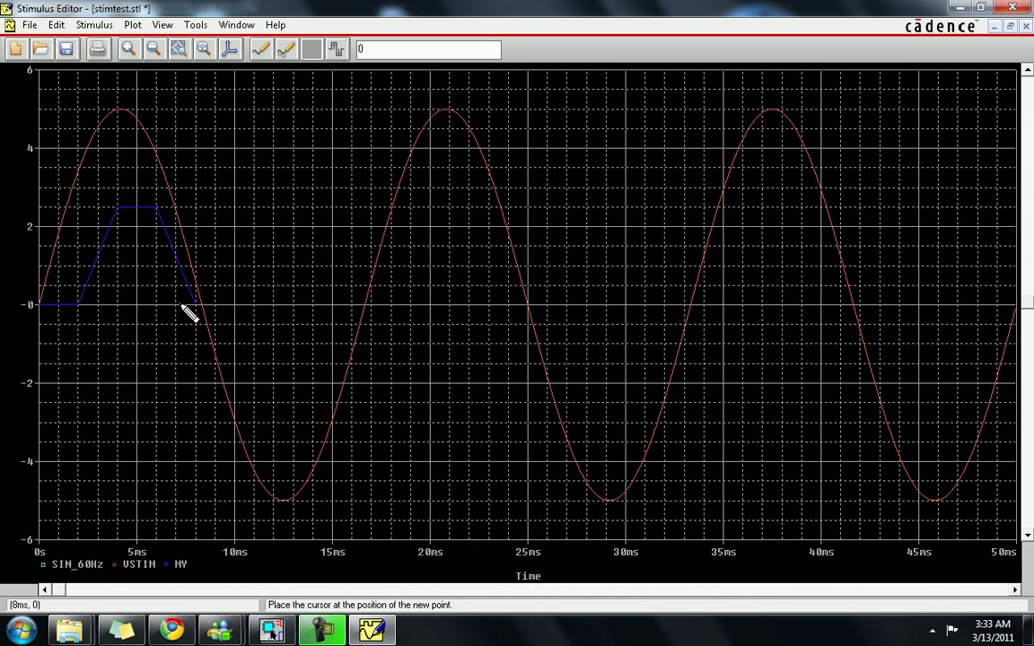
pyautogui.click(180, 309)
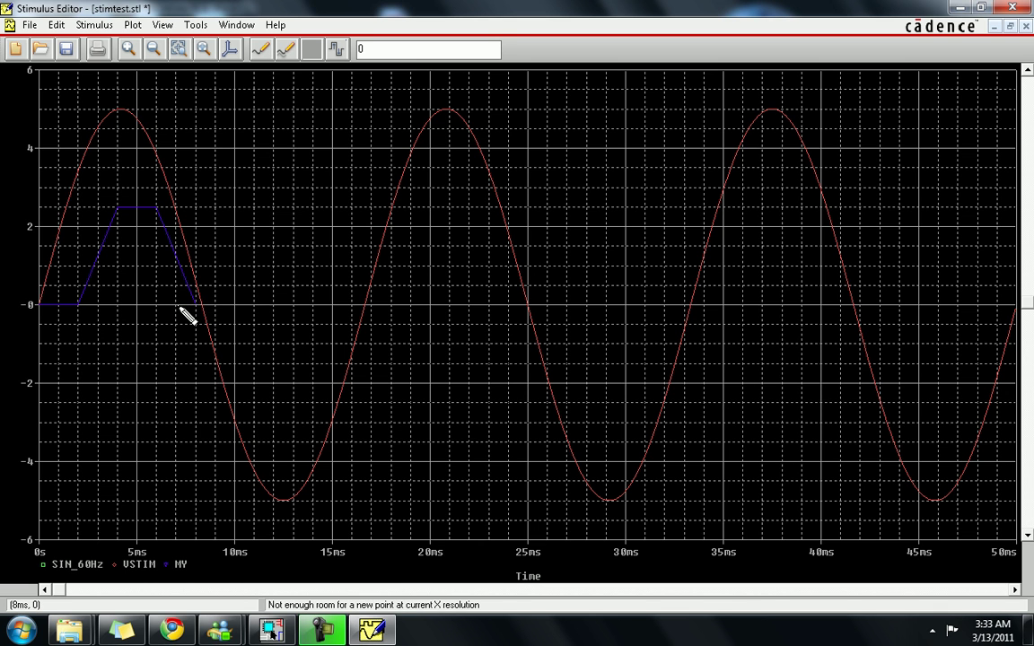
pyautogui.press('Escape')
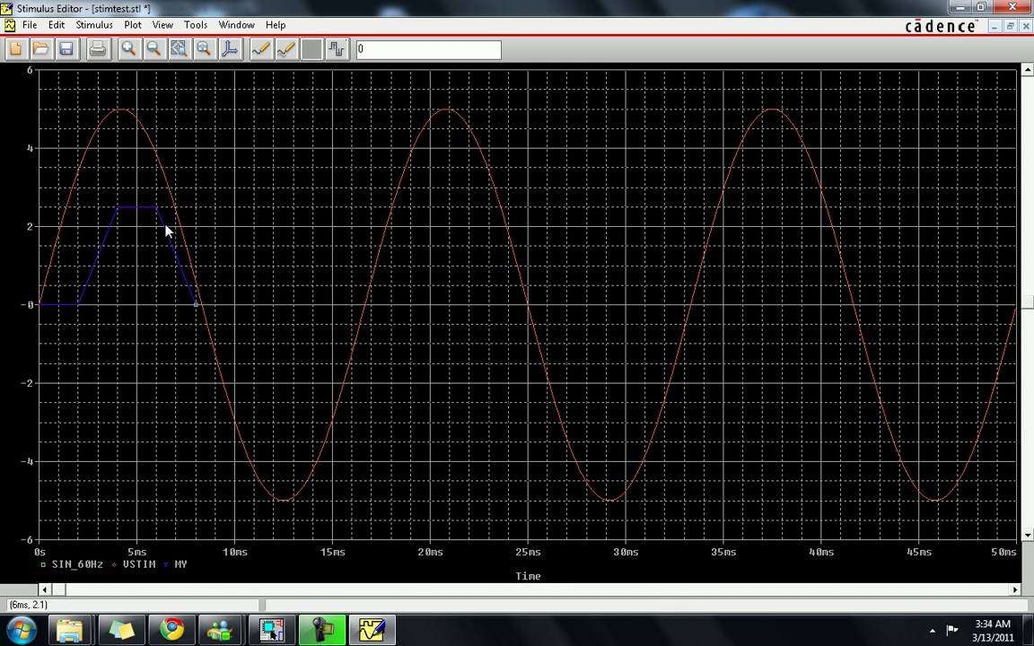
# Examine the list of existing stimuli, the available editing commands and the axis settings without changing anything
pyautogui.click(287, 50)
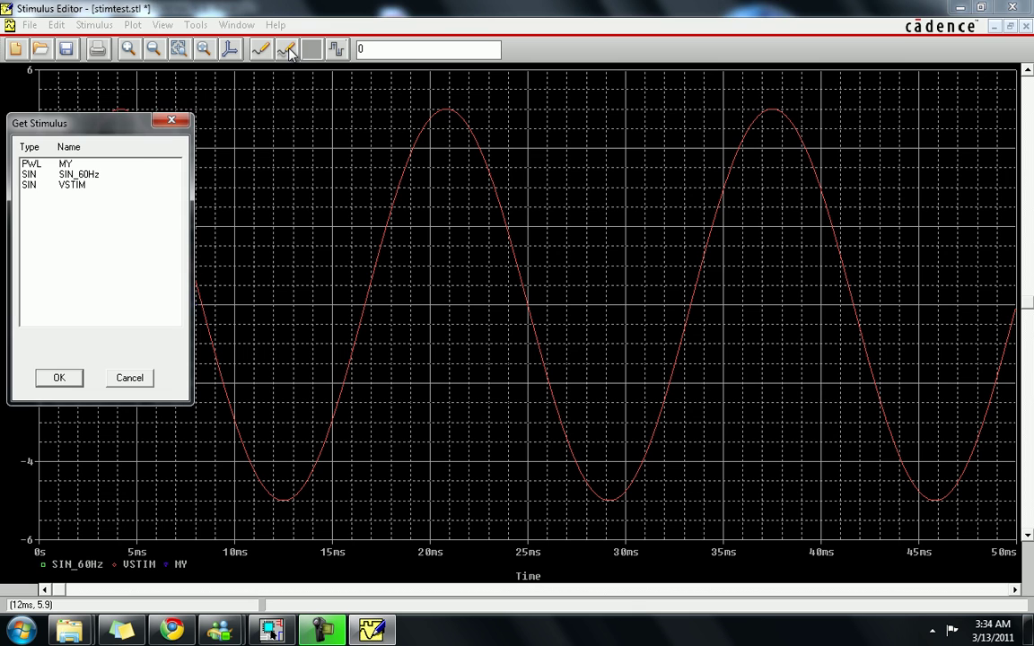
pyautogui.click(166, 120)
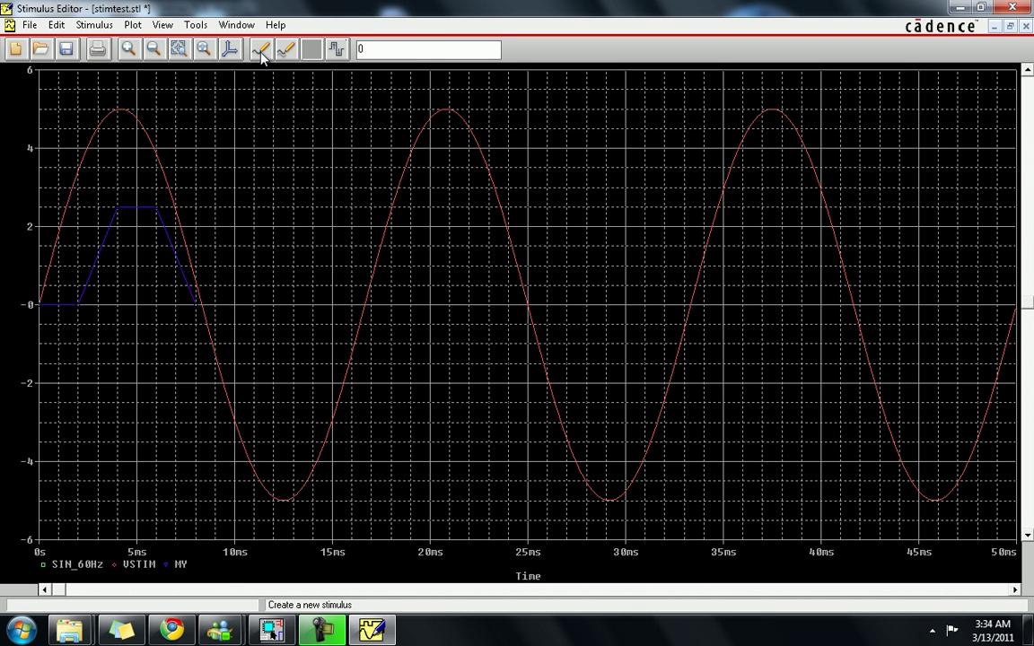
pyautogui.rightClick(197, 311)
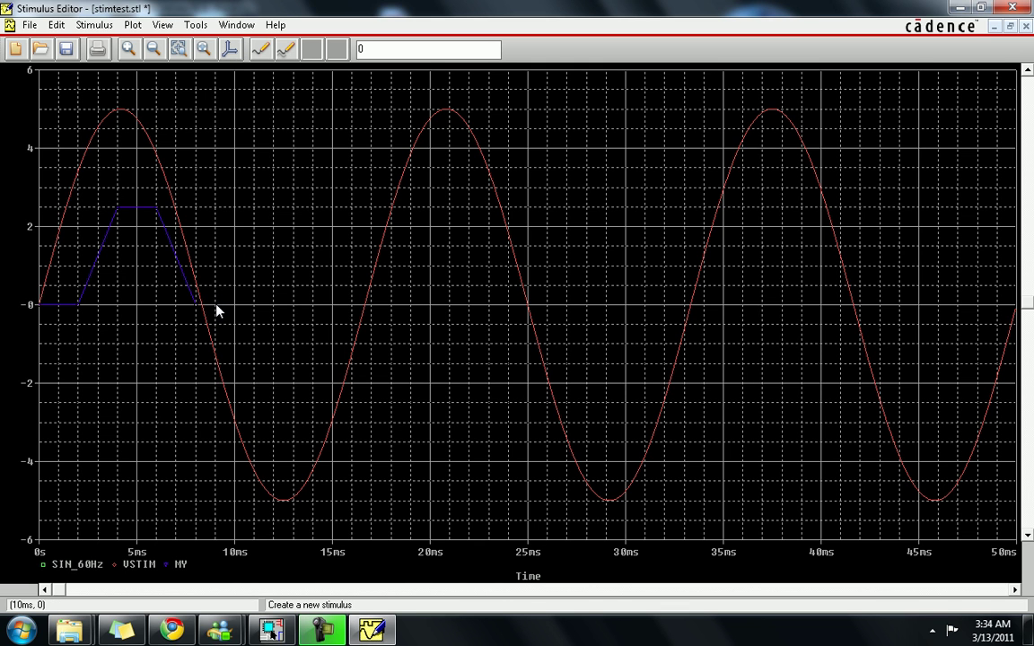
pyautogui.click(55, 24)
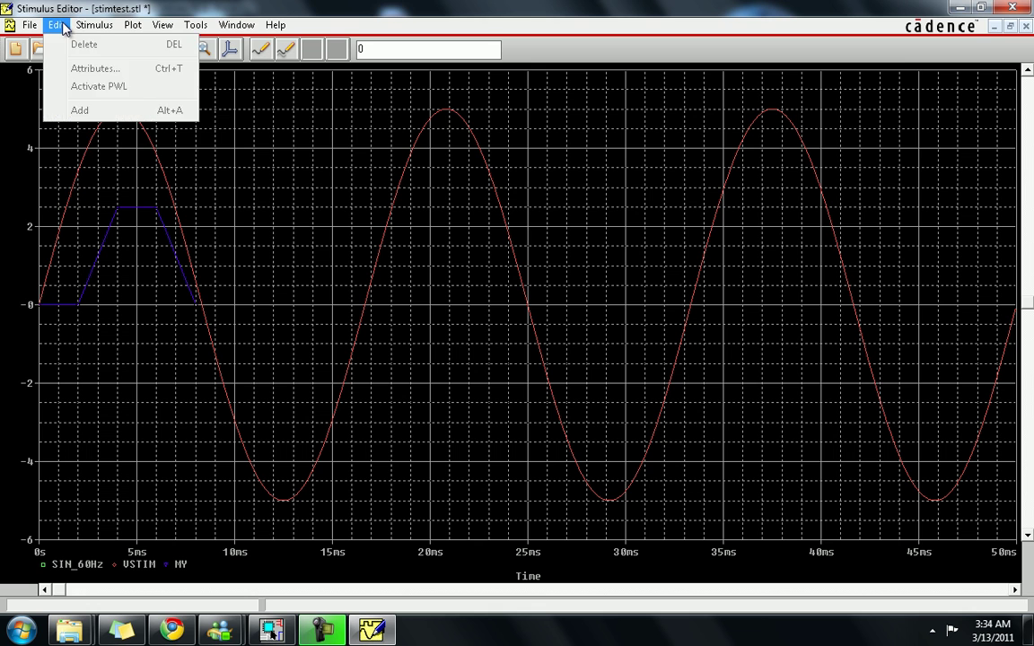
pyautogui.moveTo(159, 33)
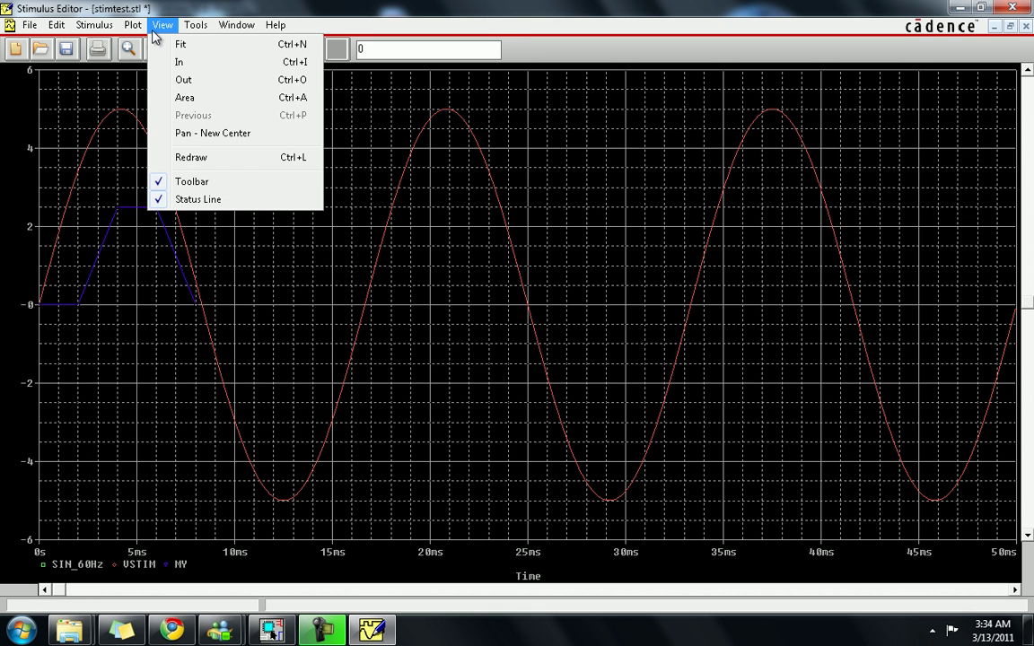
pyautogui.moveTo(195, 25)
pyautogui.moveTo(211, 45)
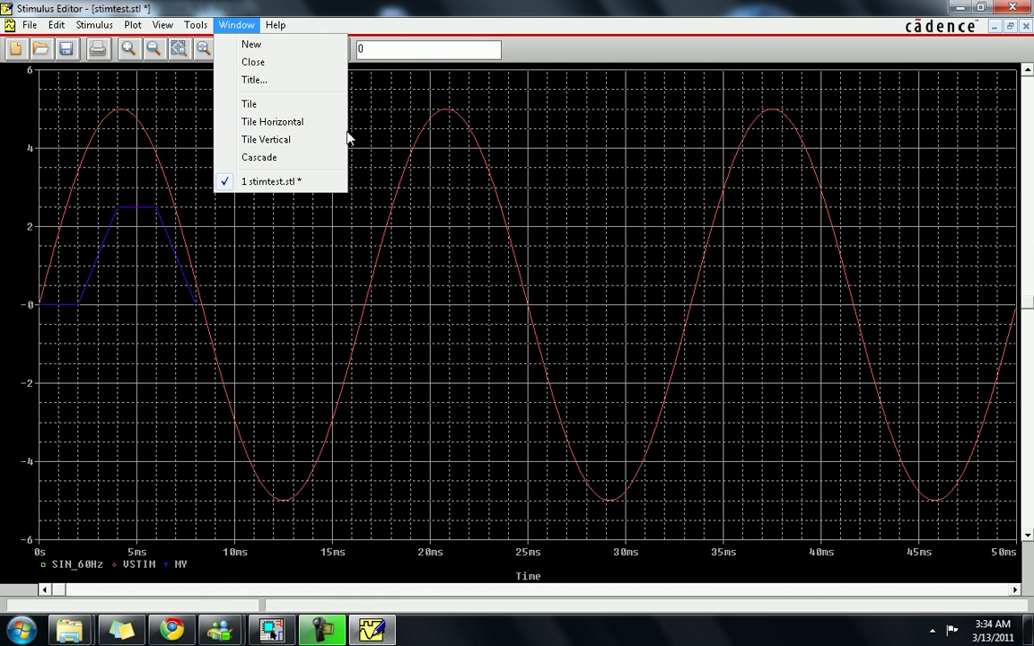
pyautogui.click(211, 310)
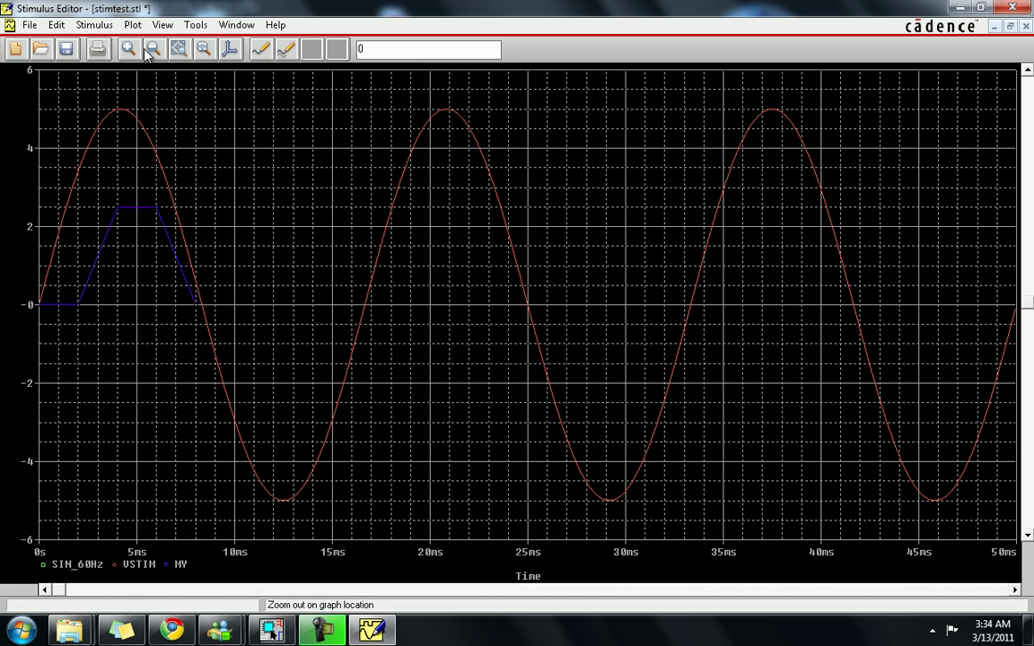
pyautogui.click(229, 48)
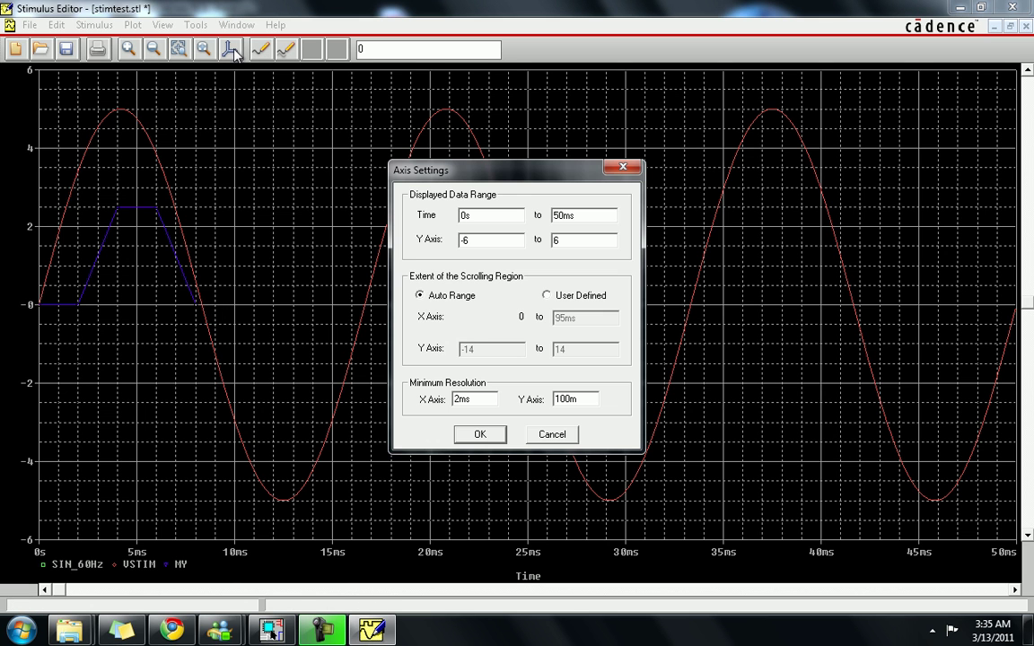
pyautogui.click(480, 434)
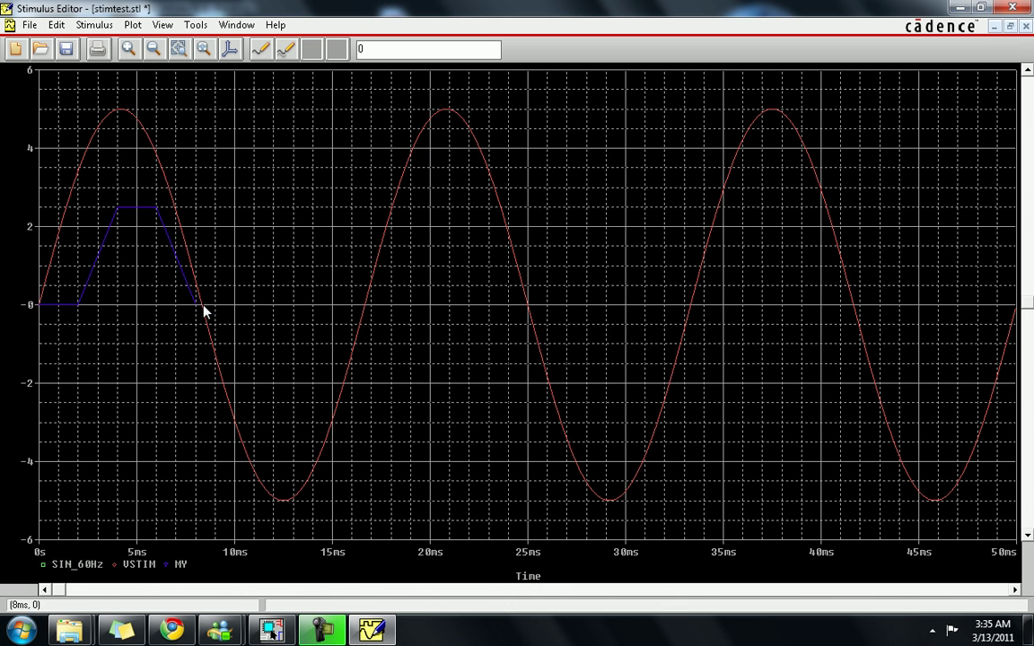
# Examine the new-stimulus options, the available tools and the list of existing stimuli without changing anything
pyautogui.click(99, 25)
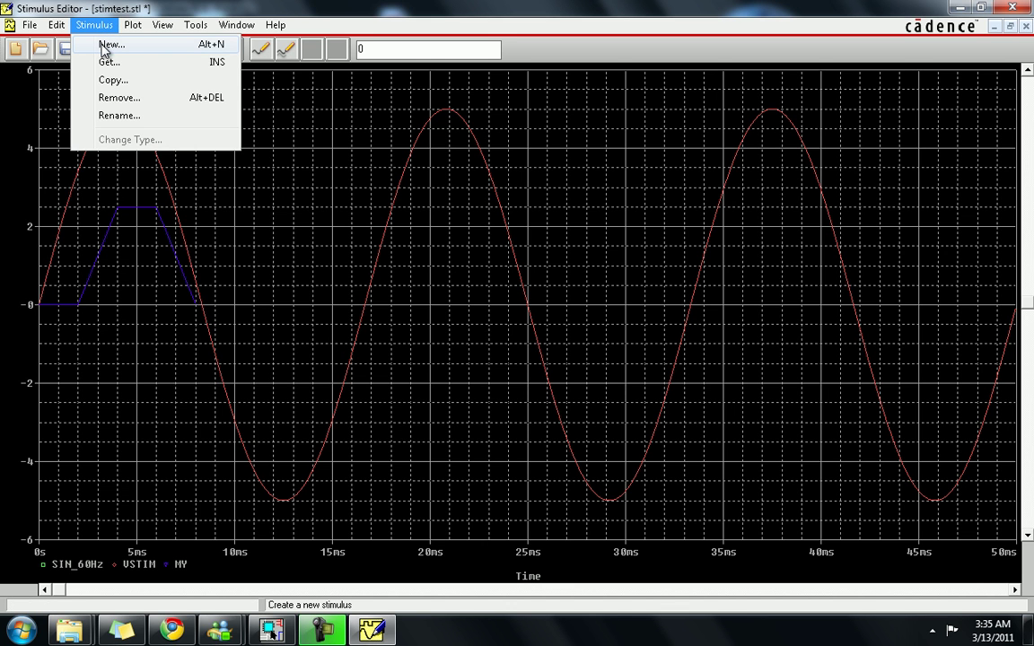
pyautogui.click(105, 45)
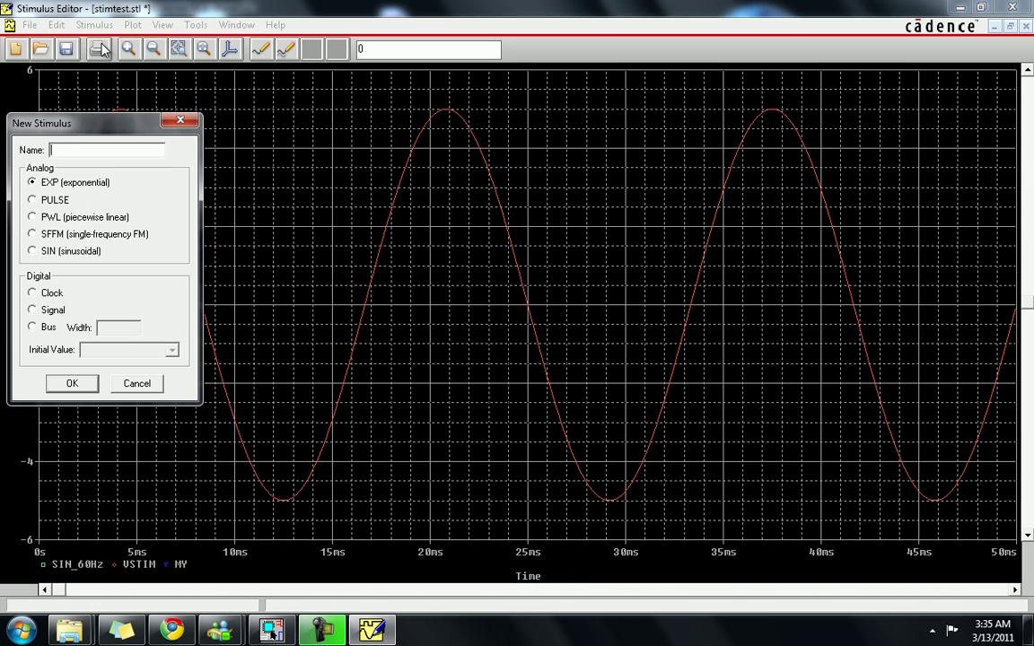
pyautogui.click(180, 120)
pyautogui.click(196, 27)
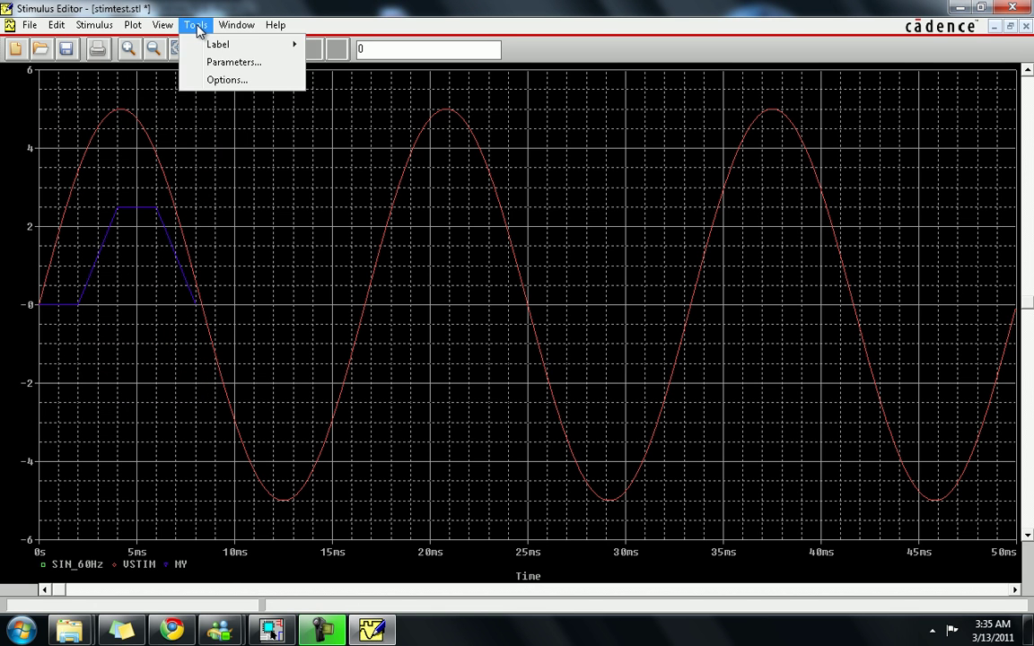
pyautogui.click(215, 63)
pyautogui.click(296, 121)
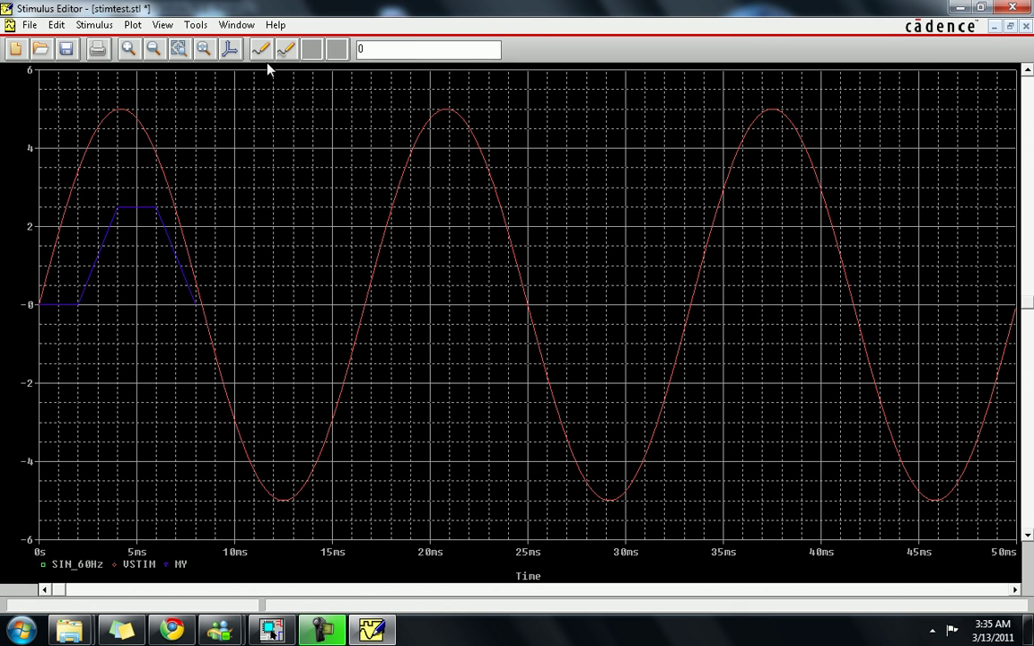
pyautogui.click(261, 52)
pyautogui.click(180, 120)
pyautogui.click(289, 51)
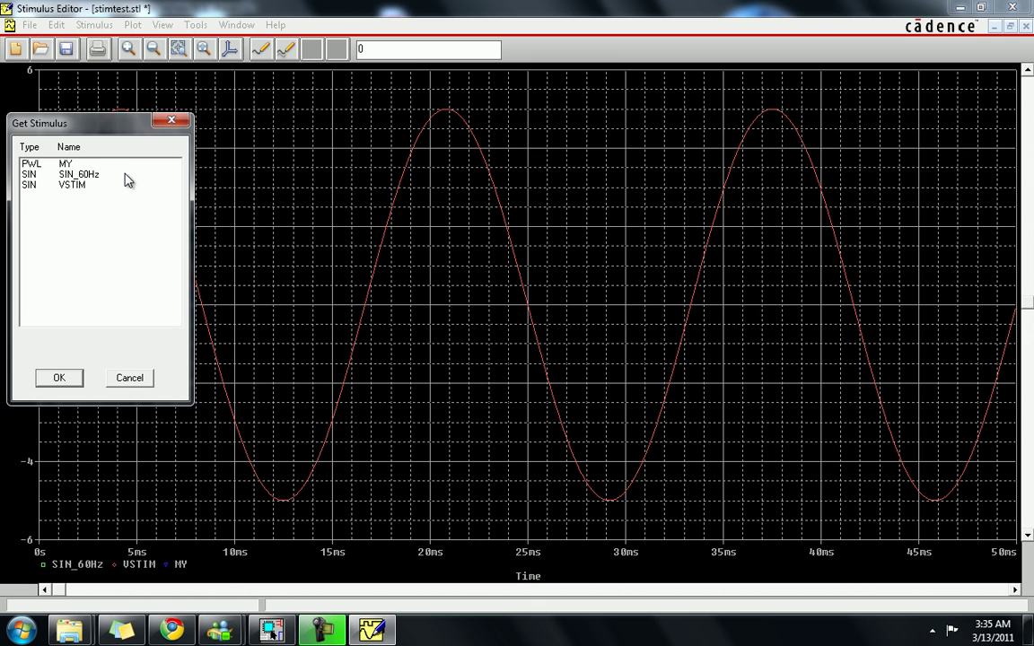
pyautogui.click(73, 380)
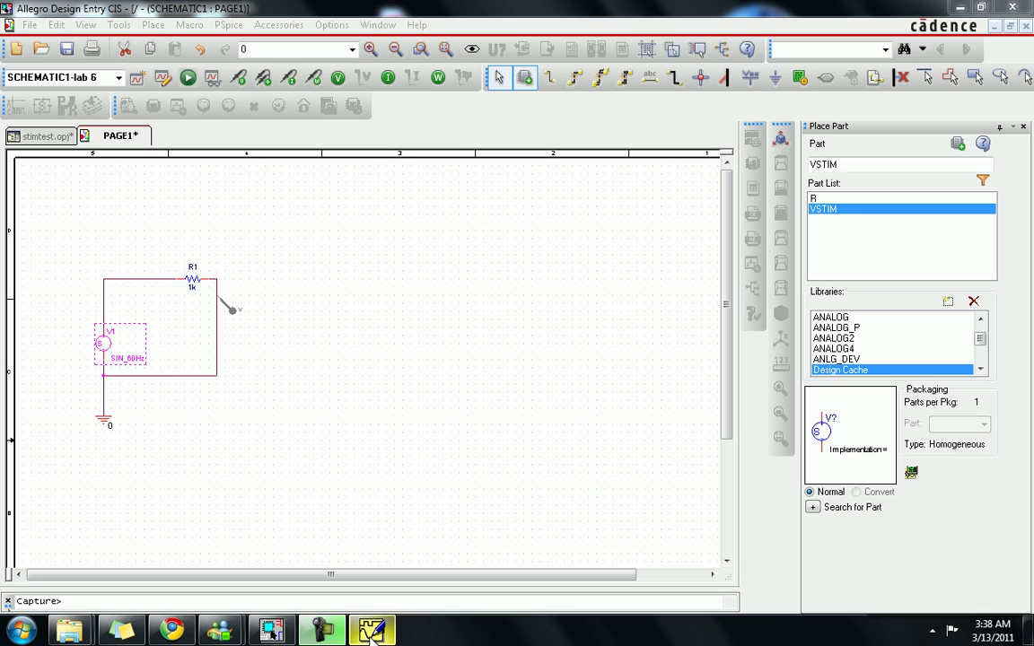
# Close the Stimulus Editor, reopen it for source V1 on the schematic, and accept the existing SIN_60Hz attributes
pyautogui.rightClick(371, 632)
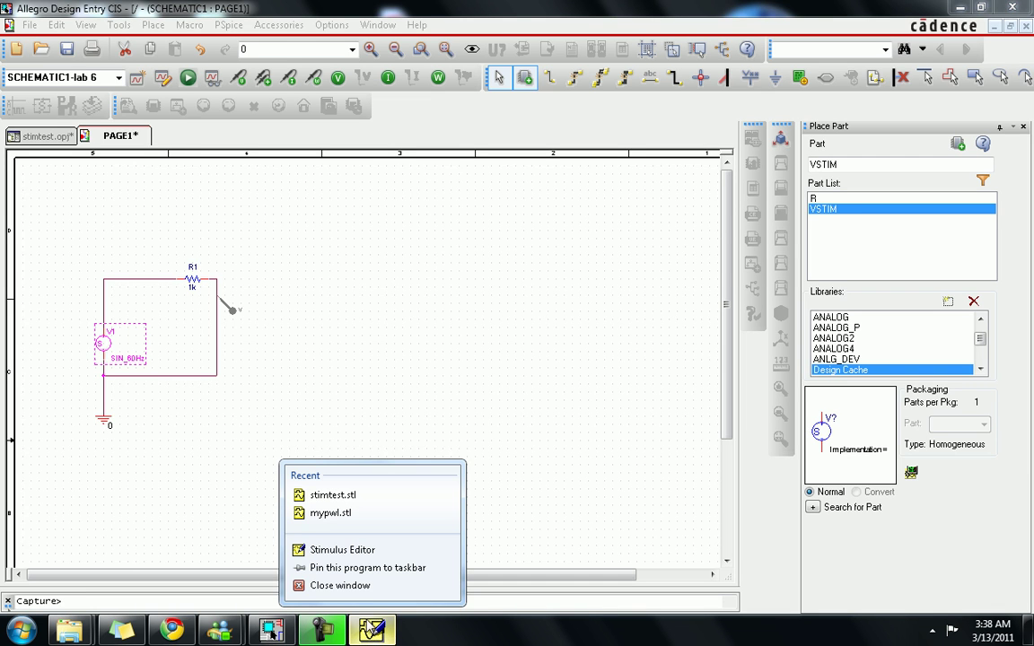
pyautogui.click(336, 584)
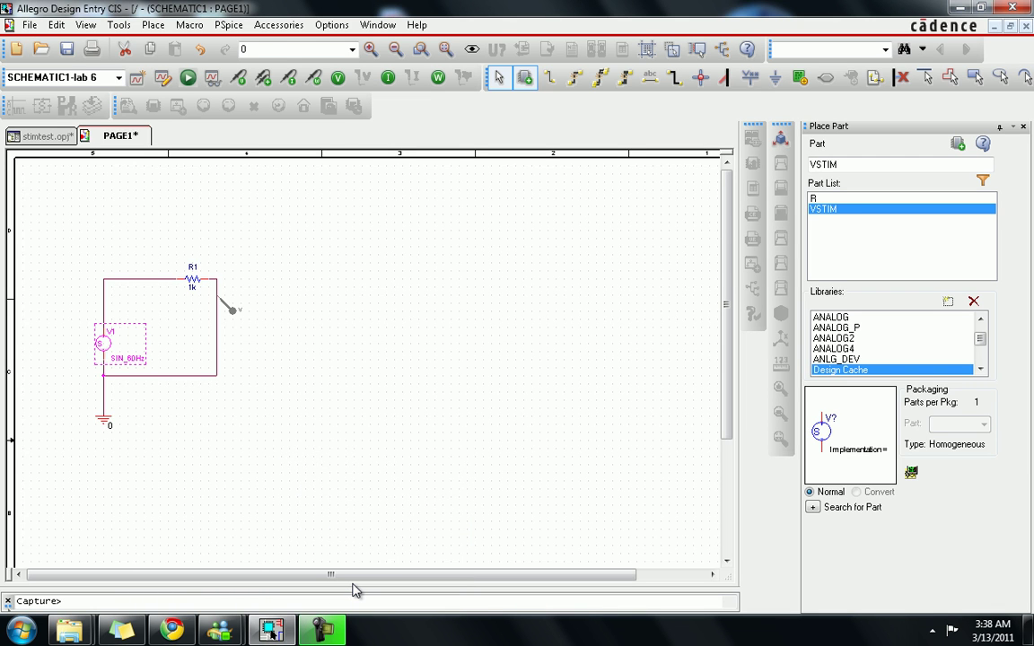
pyautogui.rightClick(120, 346)
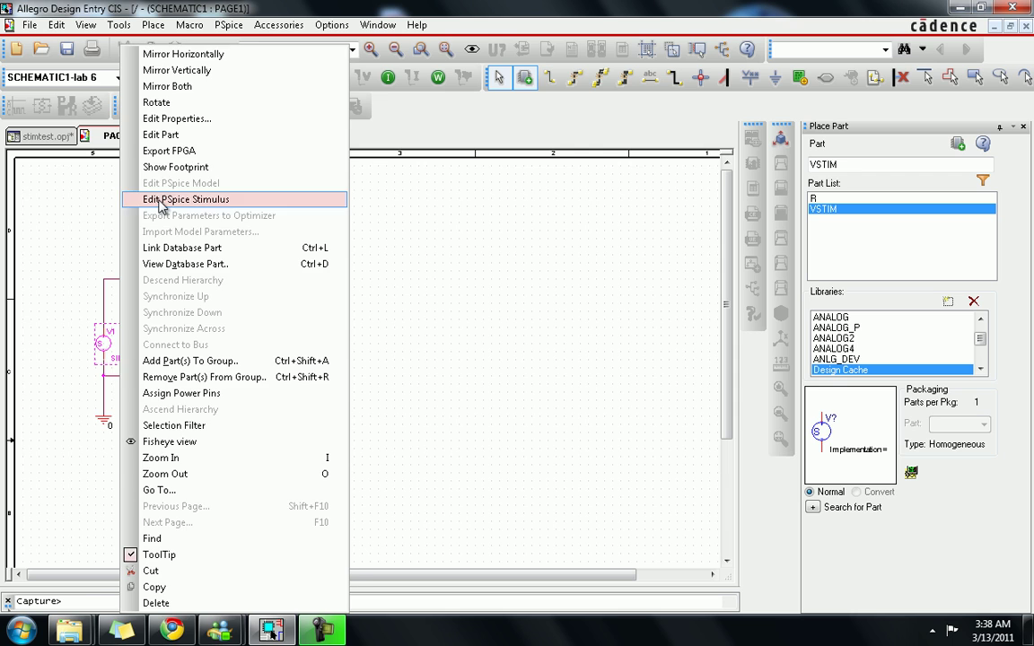
pyautogui.click(162, 199)
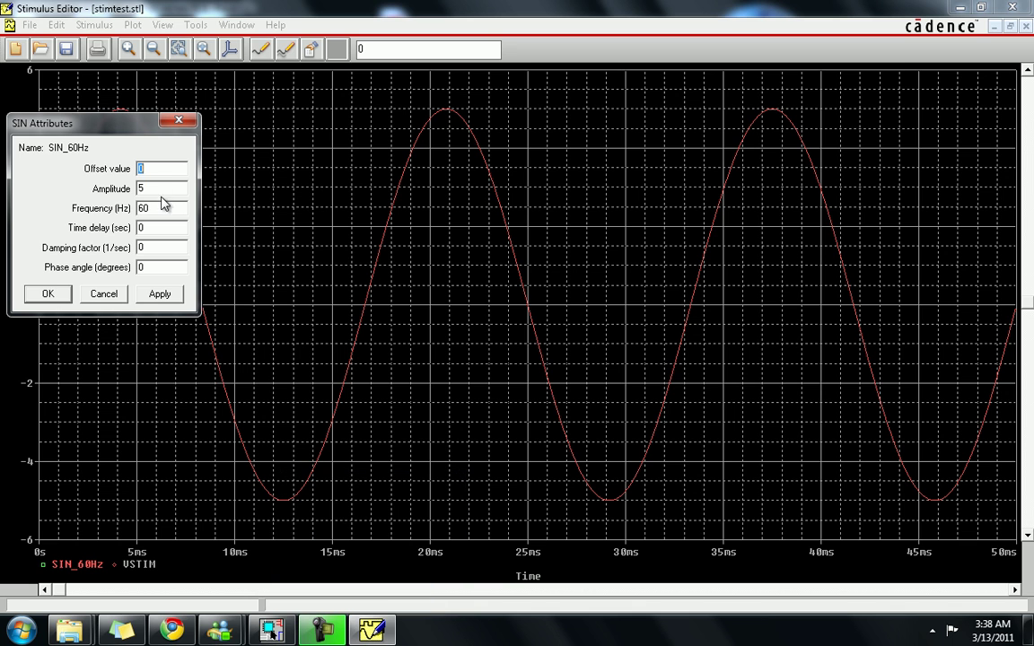
pyautogui.click(149, 299)
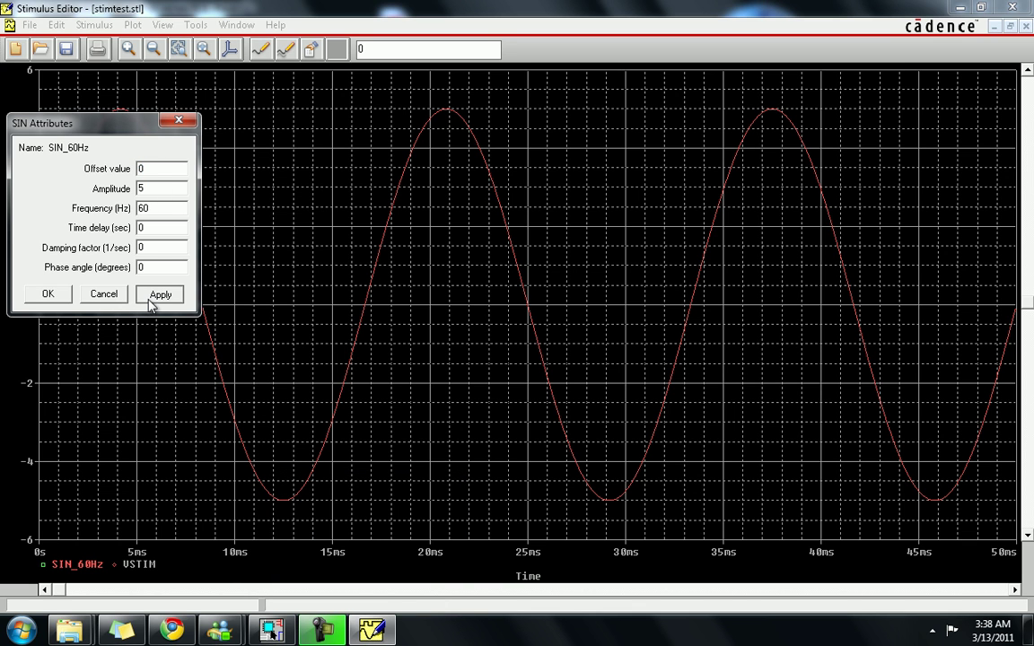
pyautogui.click(50, 295)
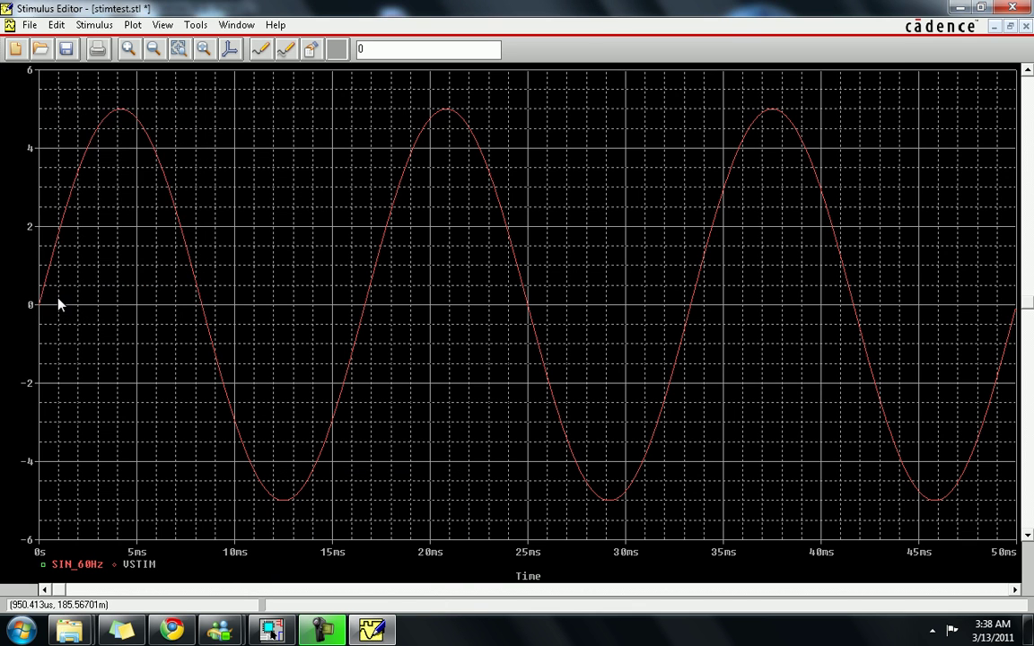
# Create a new analog stimulus of type PWL (piecewise linear) with the name MY PWL
pyautogui.click(94, 24)
pyautogui.click(112, 45)
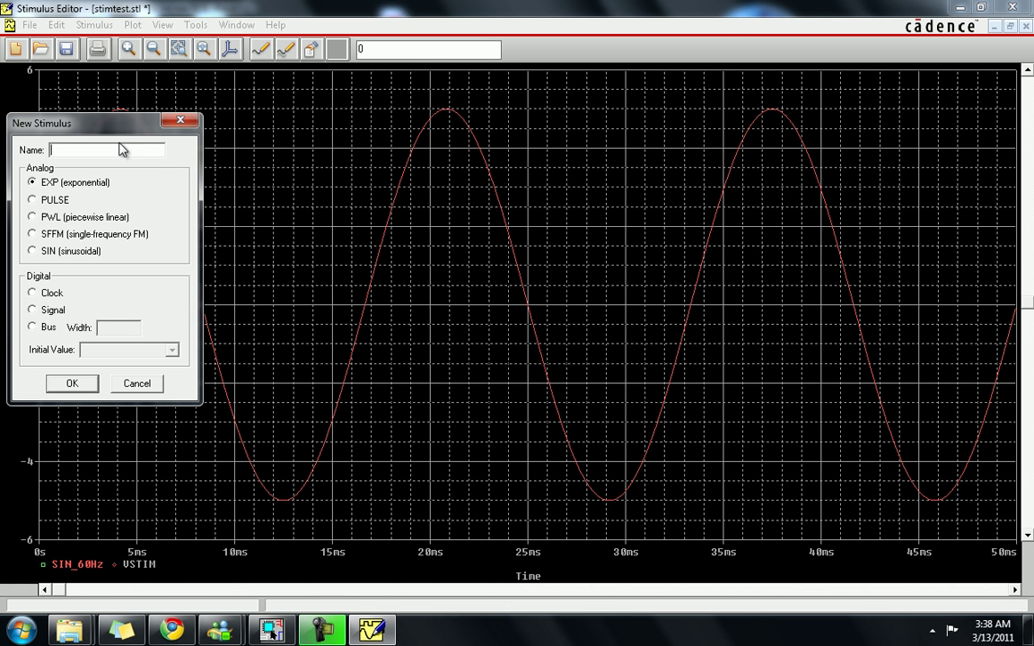
pyautogui.write('MY PWL')
pyautogui.press('Tab')
pyautogui.press('Tab')
pyautogui.click(61, 217)
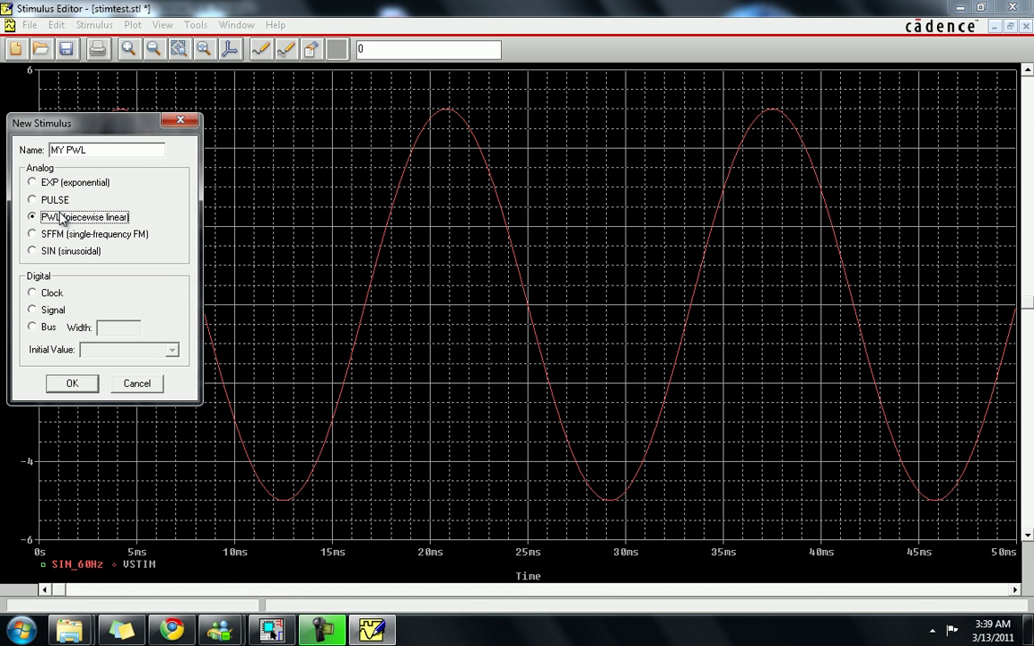
pyautogui.click(76, 383)
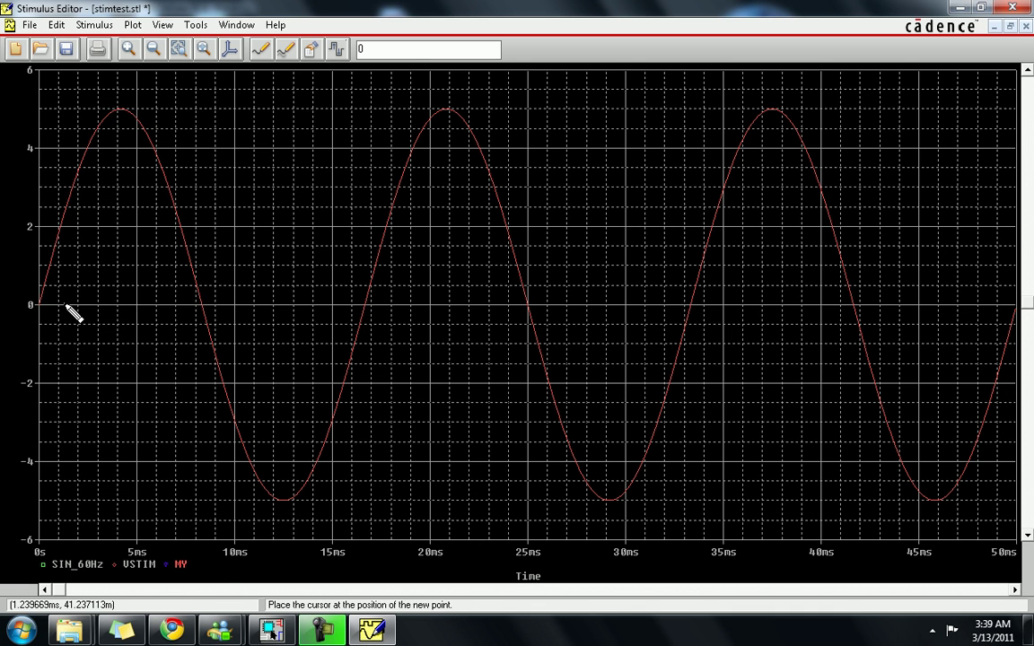
# Set the minimum axis resolution to 2m for the X axis and 0.1 for the Y axis
pyautogui.click(235, 48)
pyautogui.moveTo(470, 399); pyautogui.dragTo(415, 397)
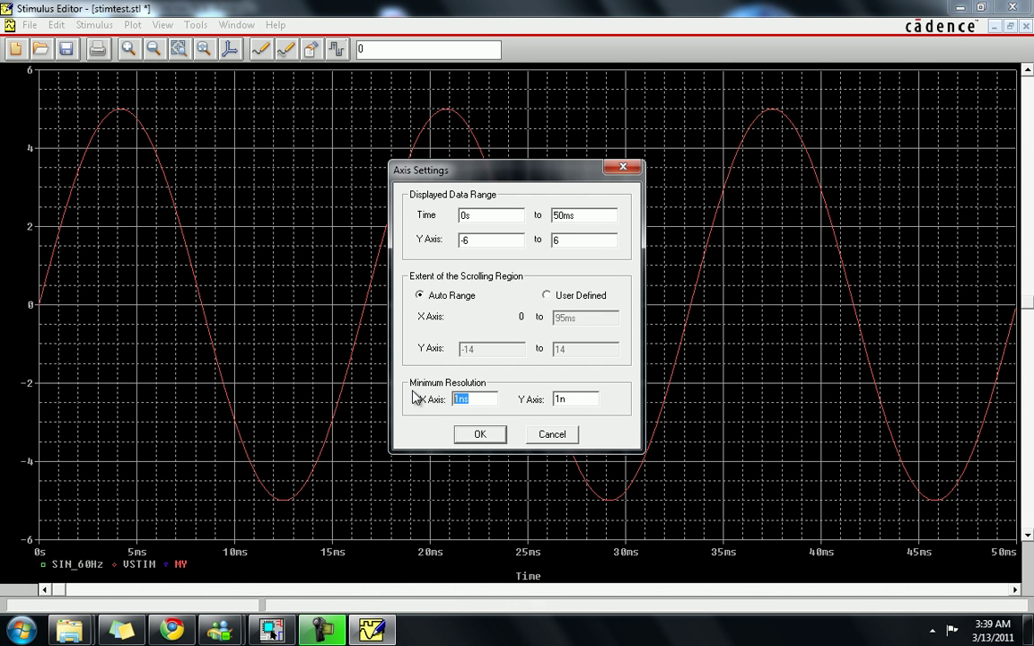
pyautogui.write('2m')
pyautogui.press('Tab')
pyautogui.write('0.1')
pyautogui.press('Return')
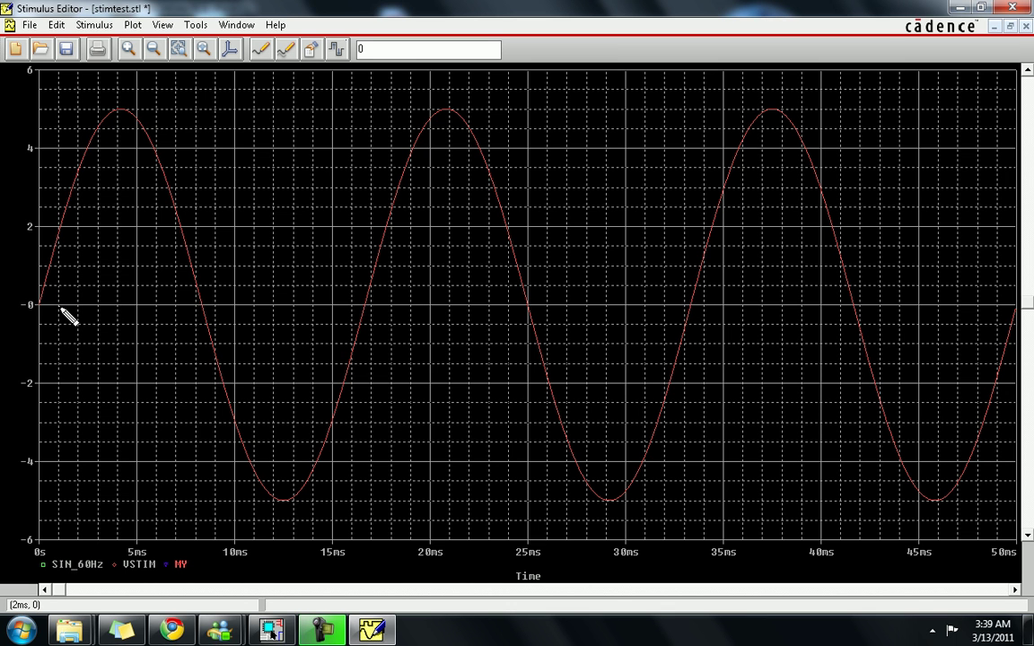
# Add PWL points at (2 ms, 0), (4 ms, 2.5), (6 ms, 2.5), (8 ms, 0) and (10 ms, 0) for the first positive trapezoid
pyautogui.hotkey('shift', 'a')
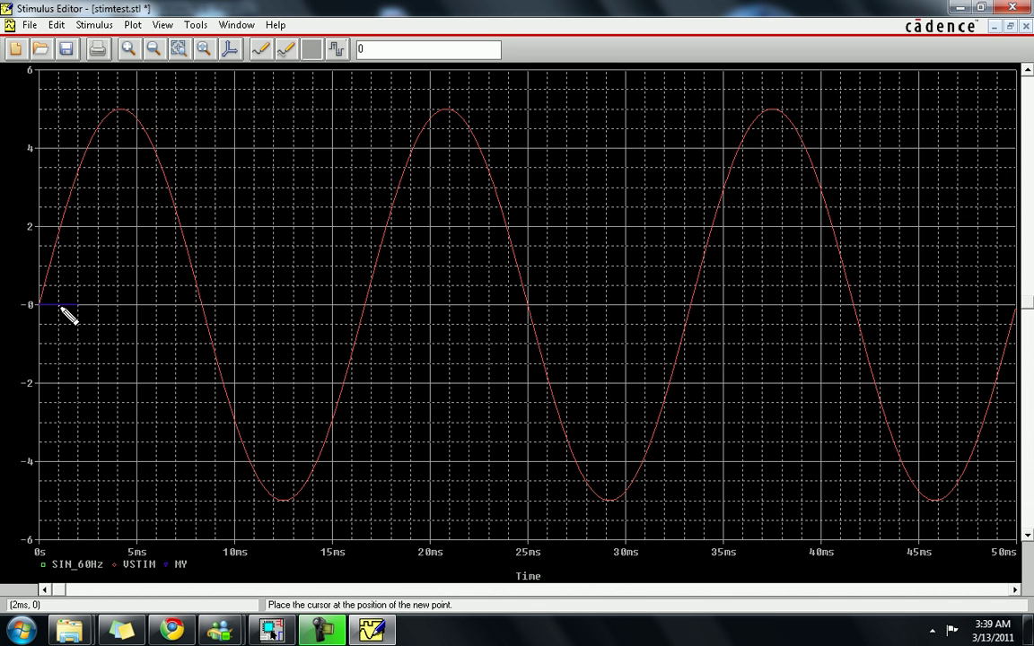
pyautogui.click(126, 210)
pyautogui.click(155, 209)
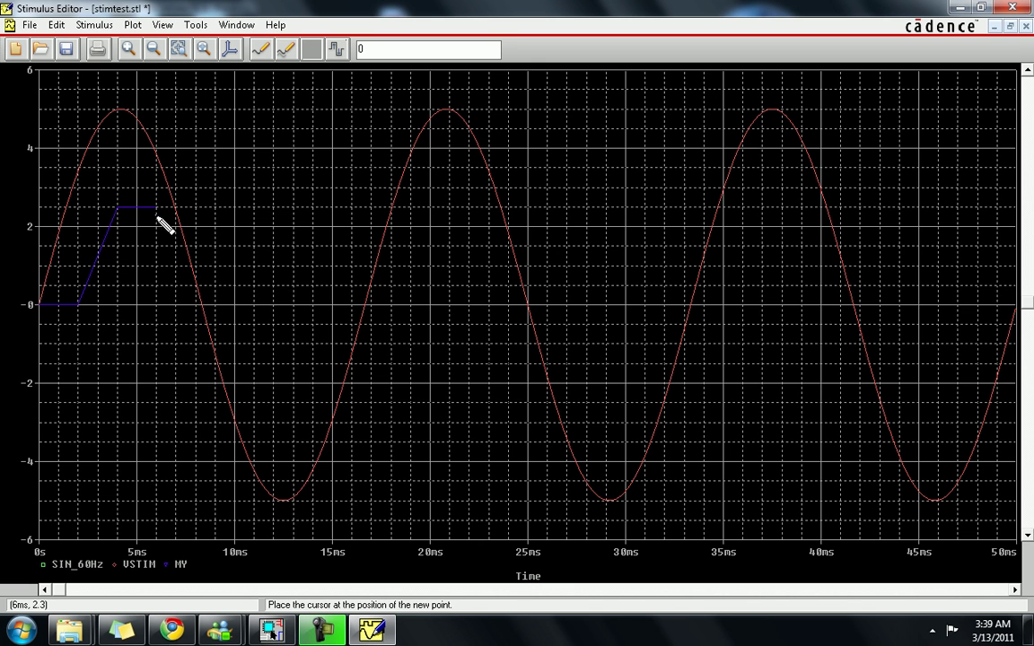
pyautogui.click(194, 305)
pyautogui.click(225, 305)
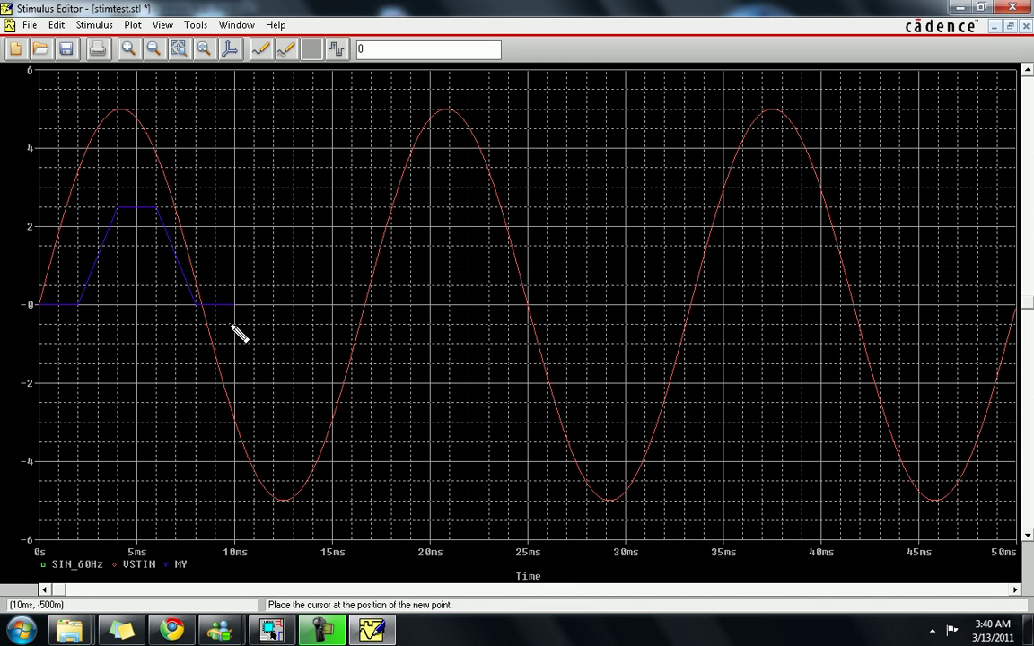
# Continue the waveform with a negative trapezoid through (12 ms, -2.5), (14 ms, -2.5), (16 ms, 0) and (18 ms, 0)
pyautogui.click(281, 406)
pyautogui.click(298, 404)
pyautogui.click(344, 314)
pyautogui.click(388, 312)
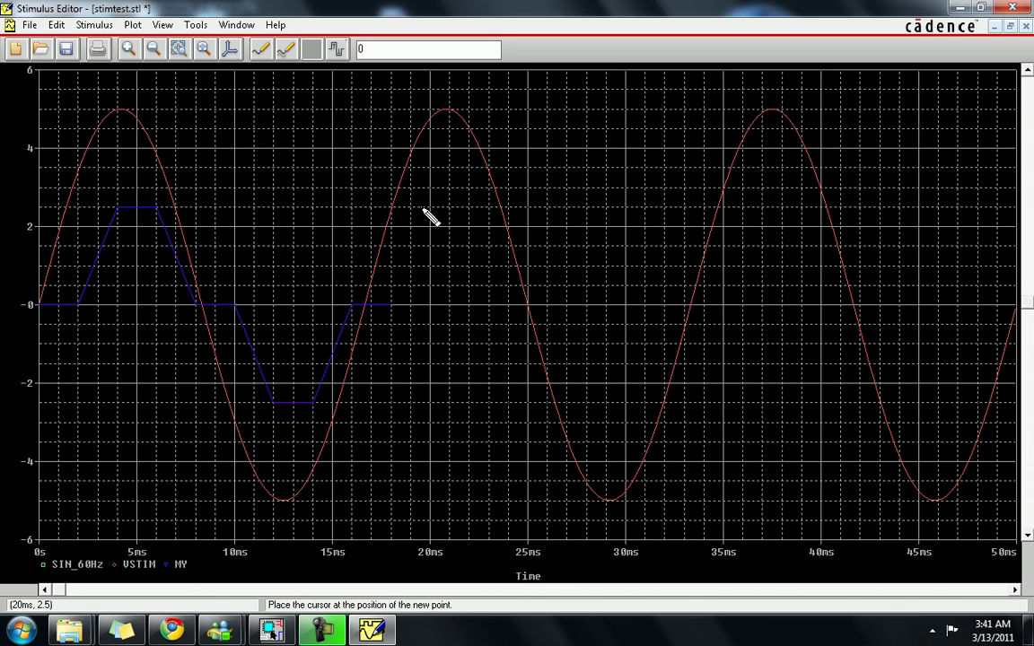
# Add the second positive trapezoid with points at (20 ms, 2.5), (22 ms, 2.5), (24 ms, 0) and (26 ms, 0)
pyautogui.click(424, 209)
pyautogui.click(470, 208)
pyautogui.click(506, 306)
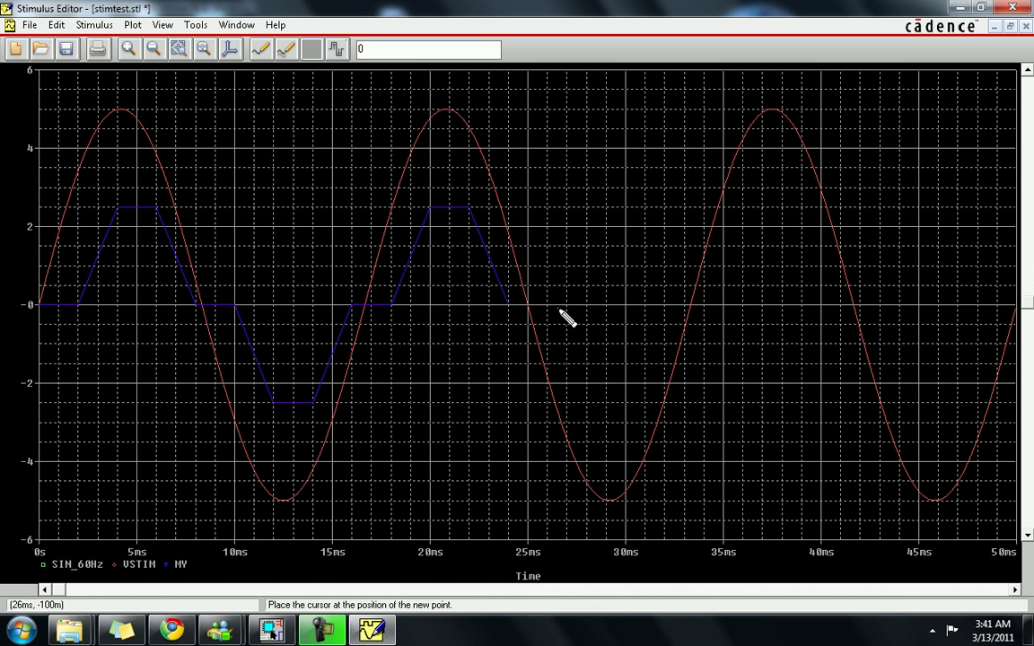
pyautogui.click(546, 306)
# Add the second negative trapezoid with points at (28 ms, -2.5), (30 ms, -2.5), (32 ms, 0) and (34 ms, 0)
pyautogui.click(583, 404)
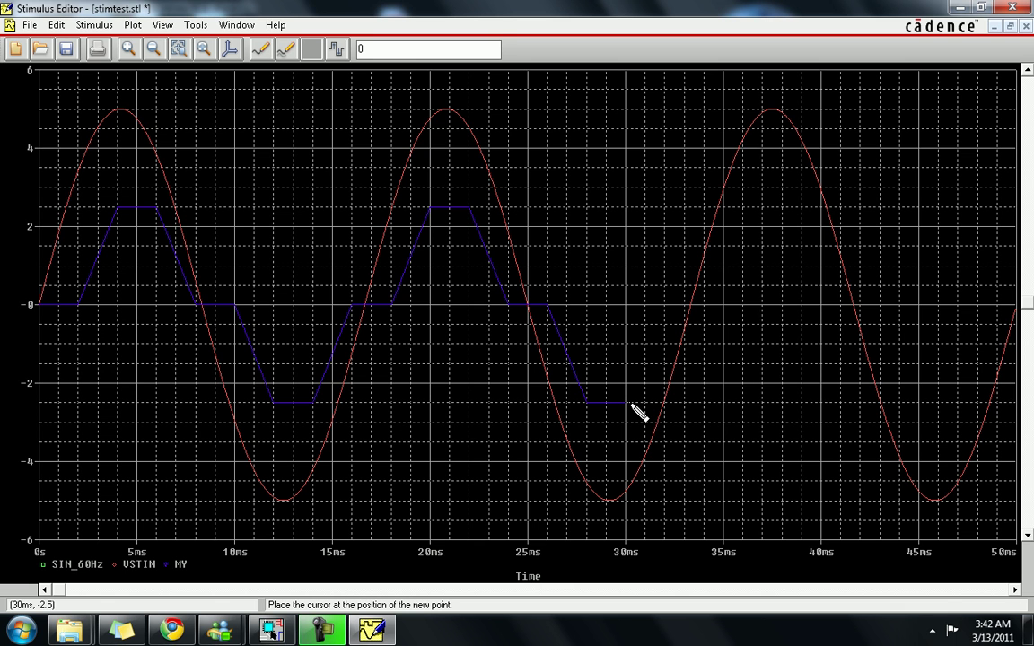
pyautogui.click(656, 309)
pyautogui.click(706, 306)
# Add the third positive trapezoid through (36 ms, 2.5), (38 ms, 2.5), (40 ms, 0) and (42 ms, 0), and end point placement
pyautogui.click(744, 212)
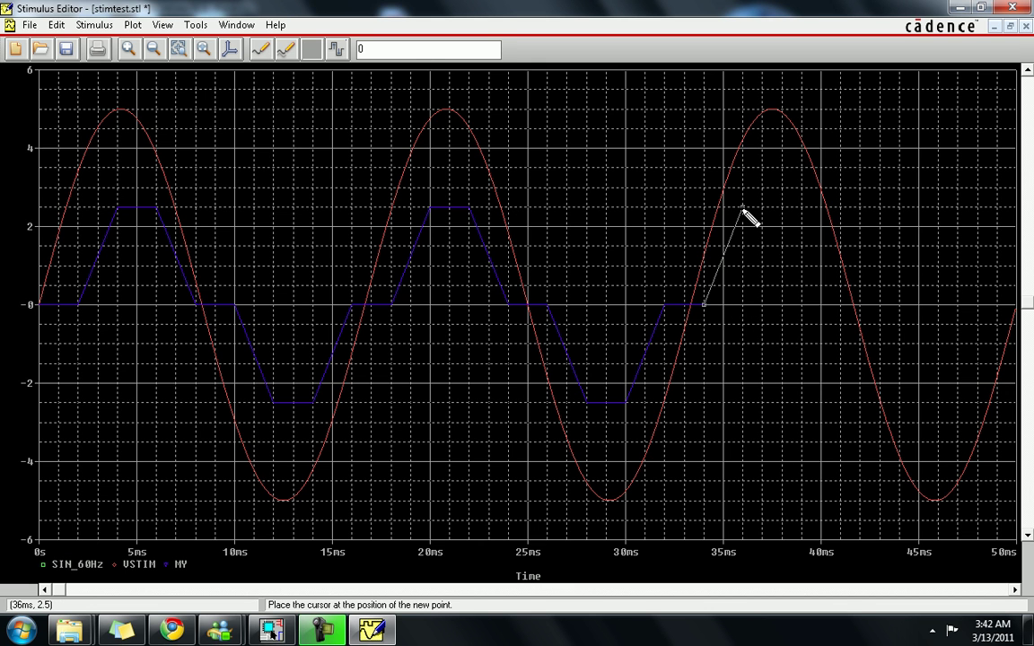
pyautogui.click(743, 210)
pyautogui.click(789, 209)
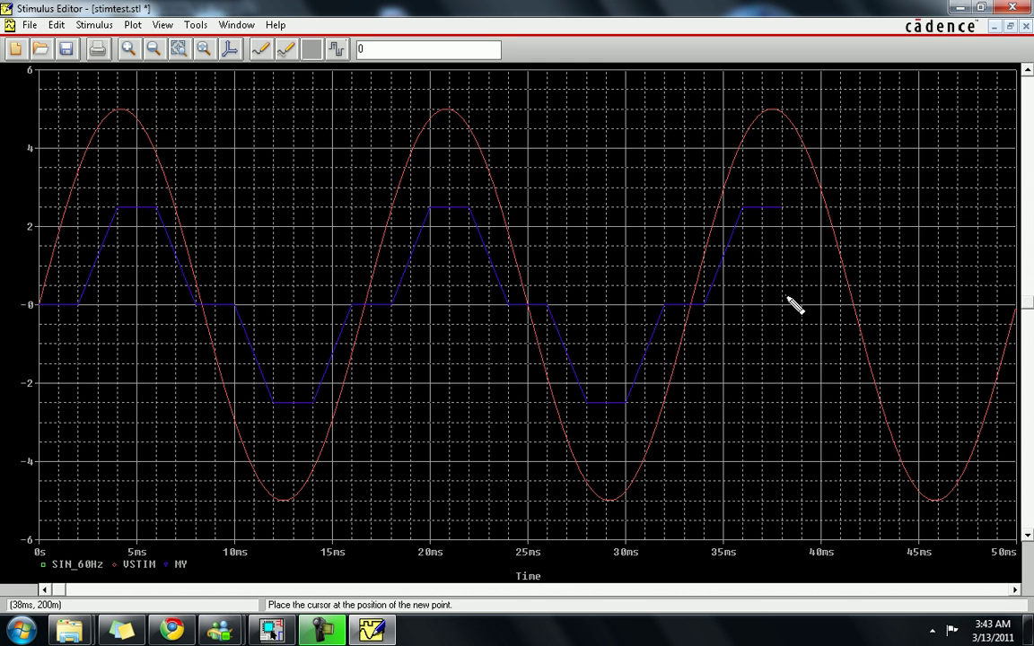
pyautogui.click(836, 306)
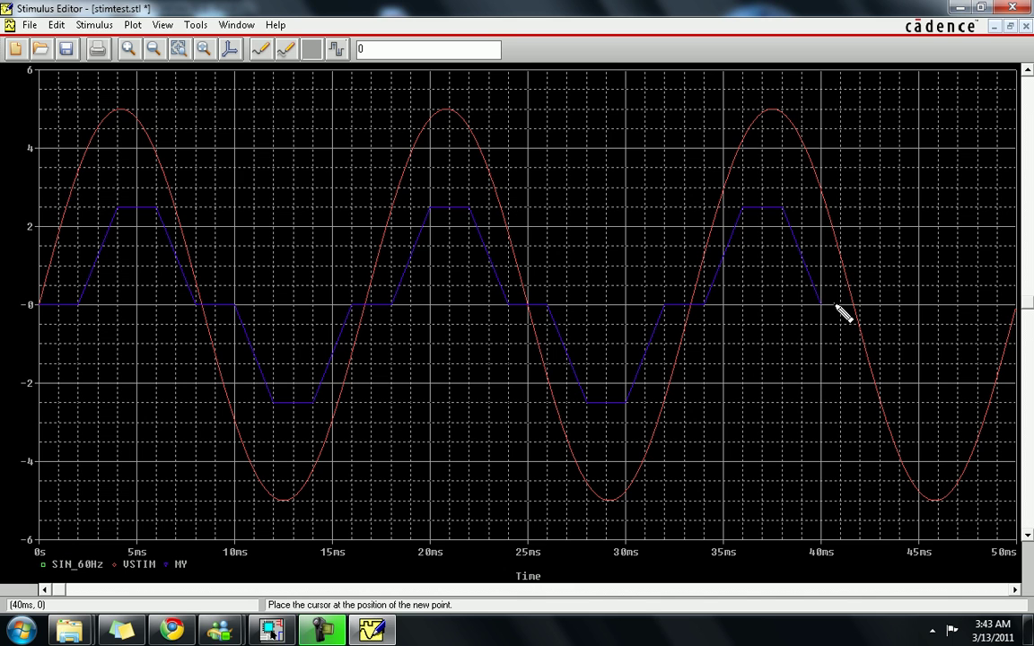
pyautogui.click(882, 310)
pyautogui.press('Escape')
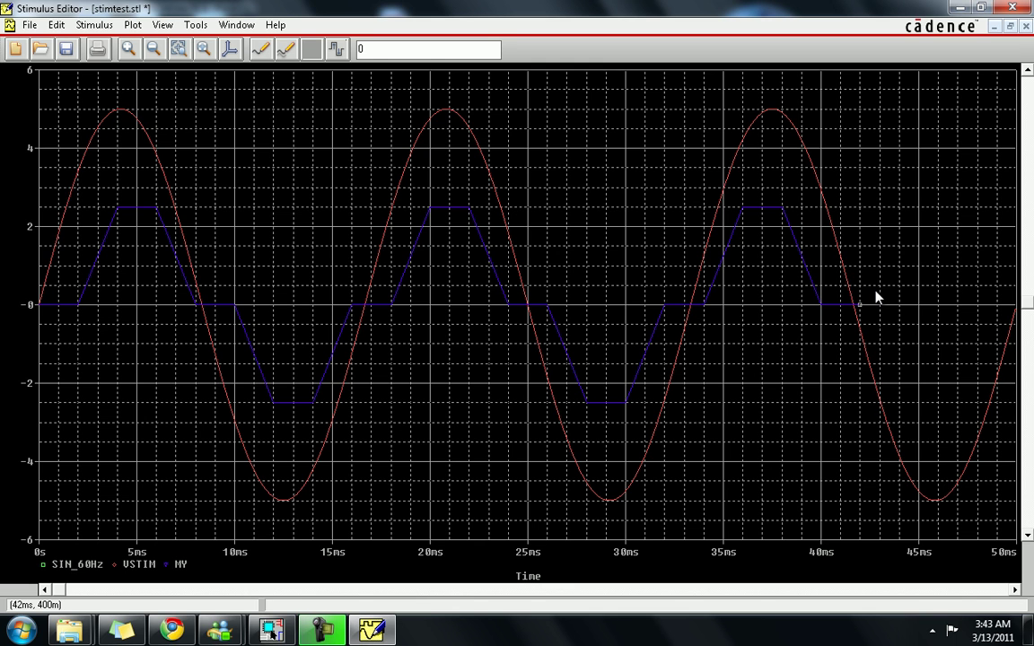
# Save the stimulus library and return to the schematic in Allegro Design Entry CIS, dismissing the warning
pyautogui.click(67, 50)
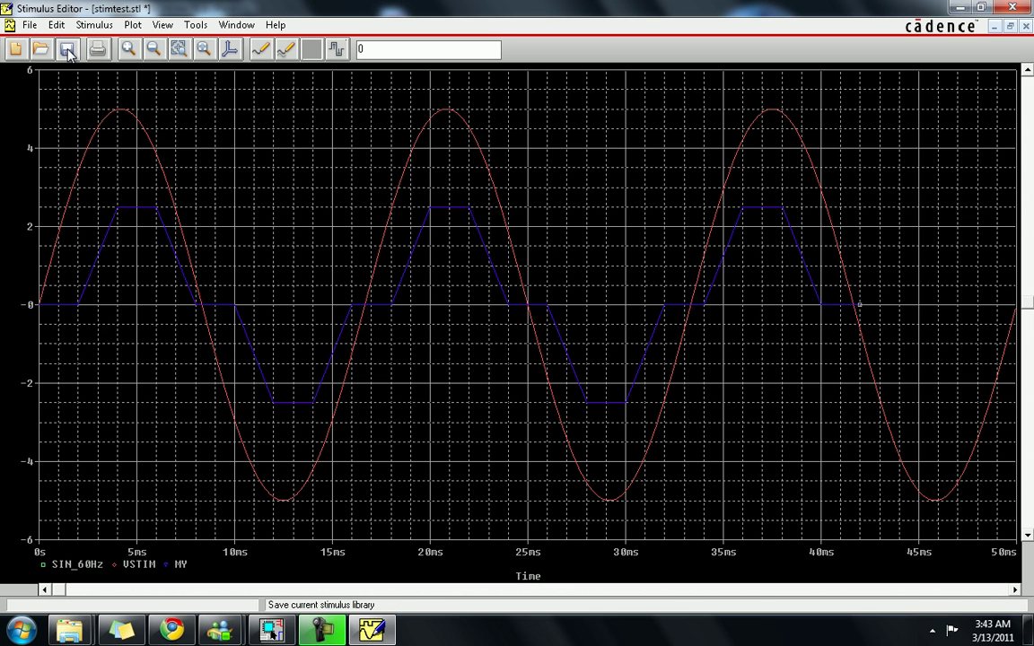
pyautogui.click(474, 364)
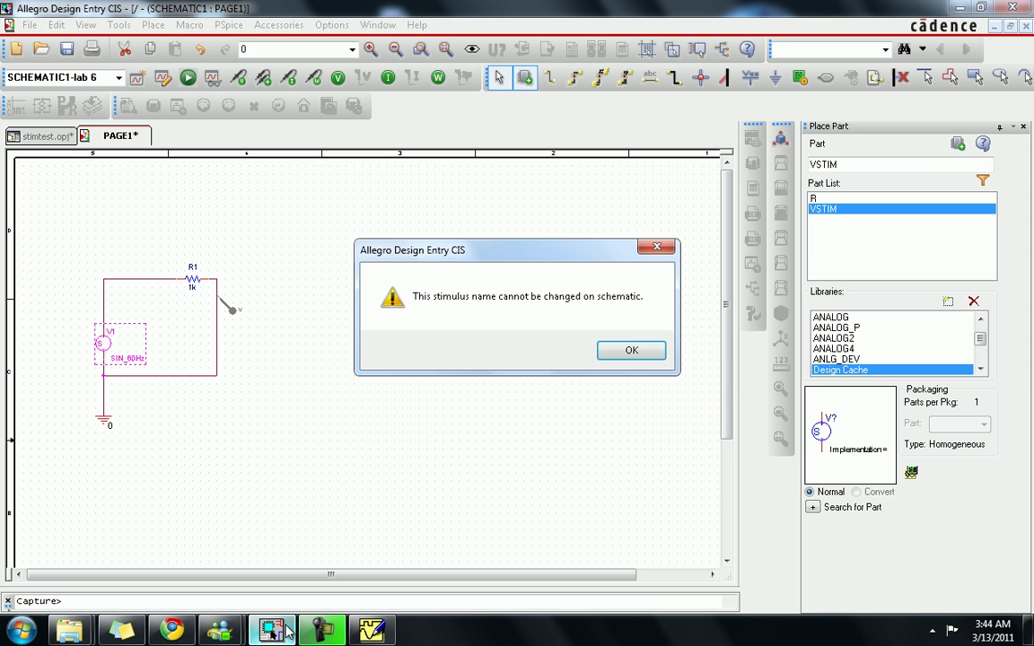
pyautogui.click(630, 352)
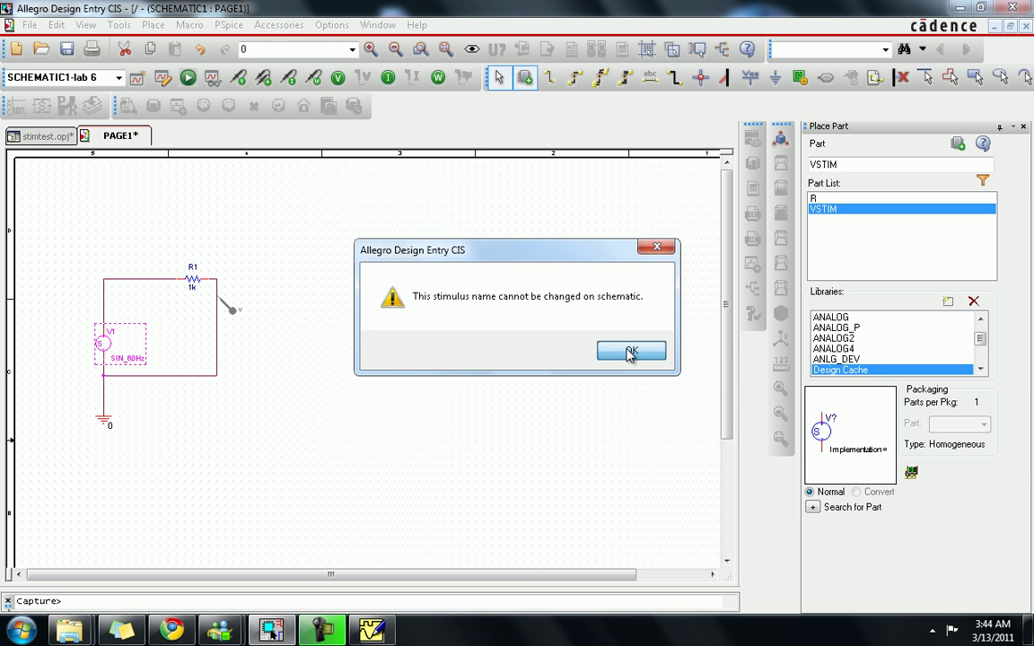
# Open the properties of stimulus source V1 in the Property Editor
pyautogui.rightClick(103, 357)
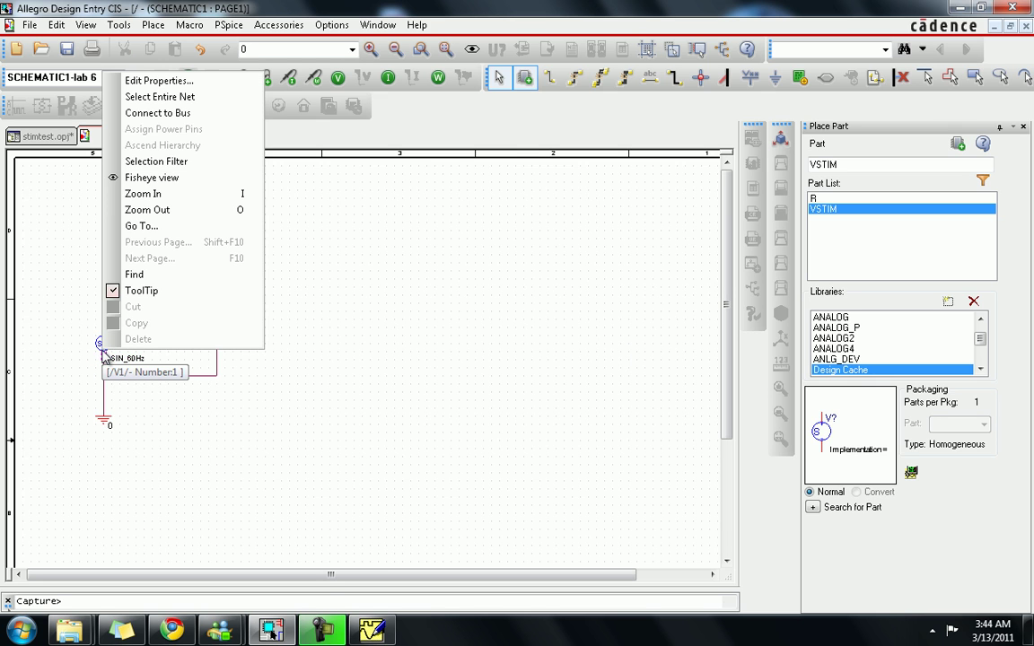
pyautogui.click(101, 350)
pyautogui.click(102, 348)
pyautogui.rightClick(103, 346)
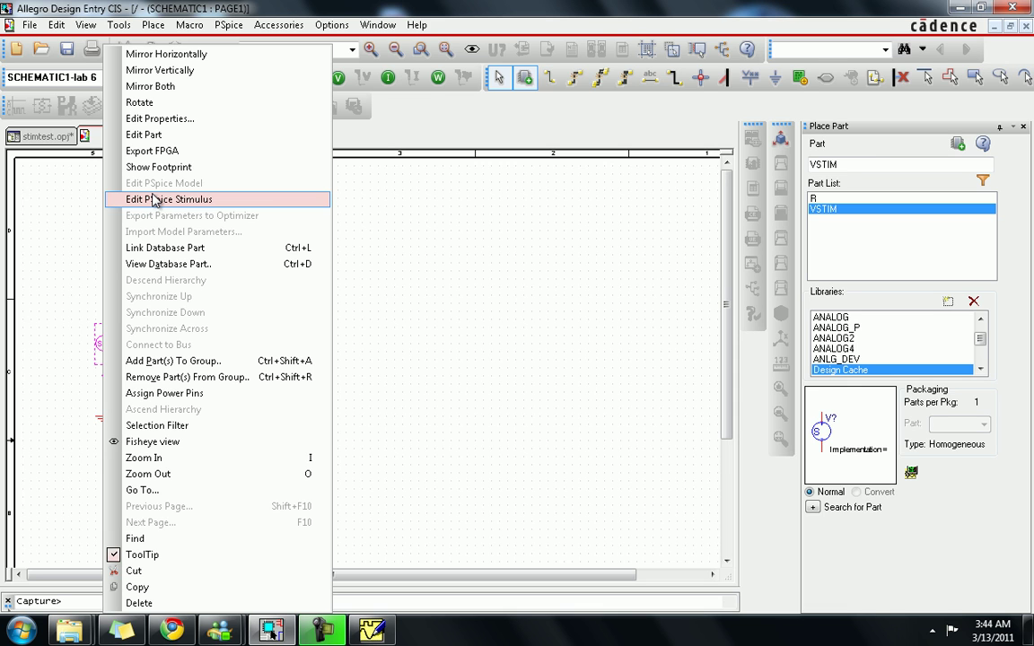
pyautogui.click(90, 285)
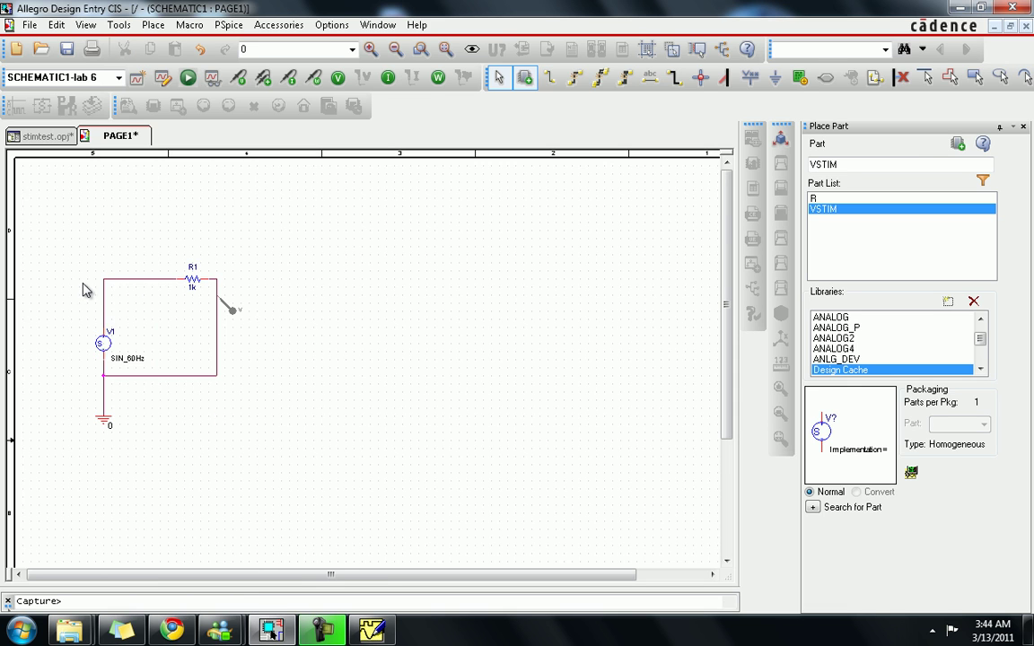
pyautogui.rightClick(106, 348)
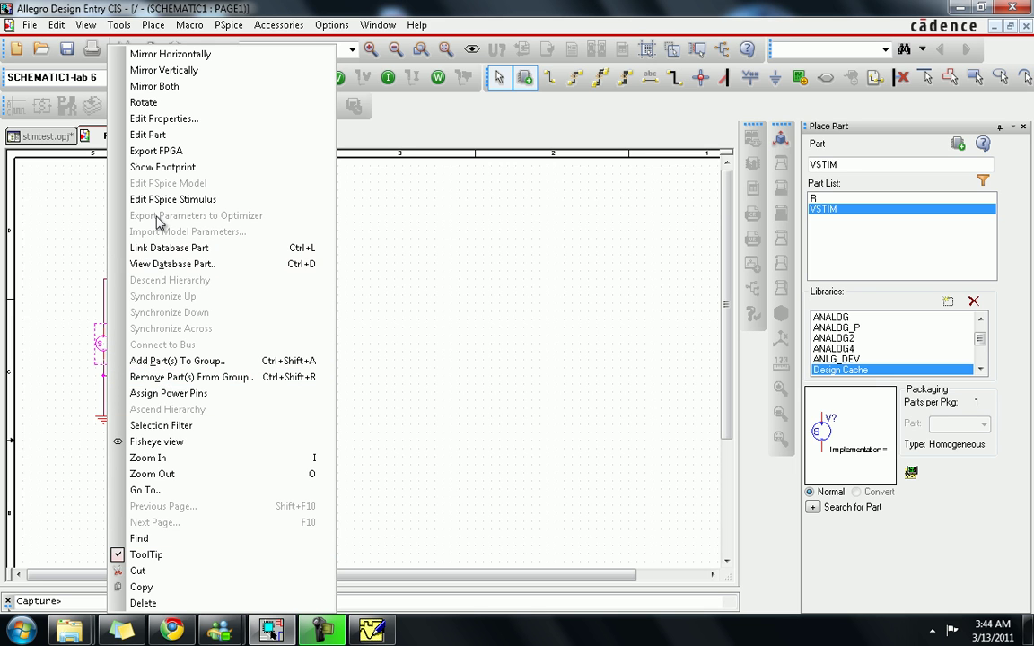
pyautogui.click(151, 134)
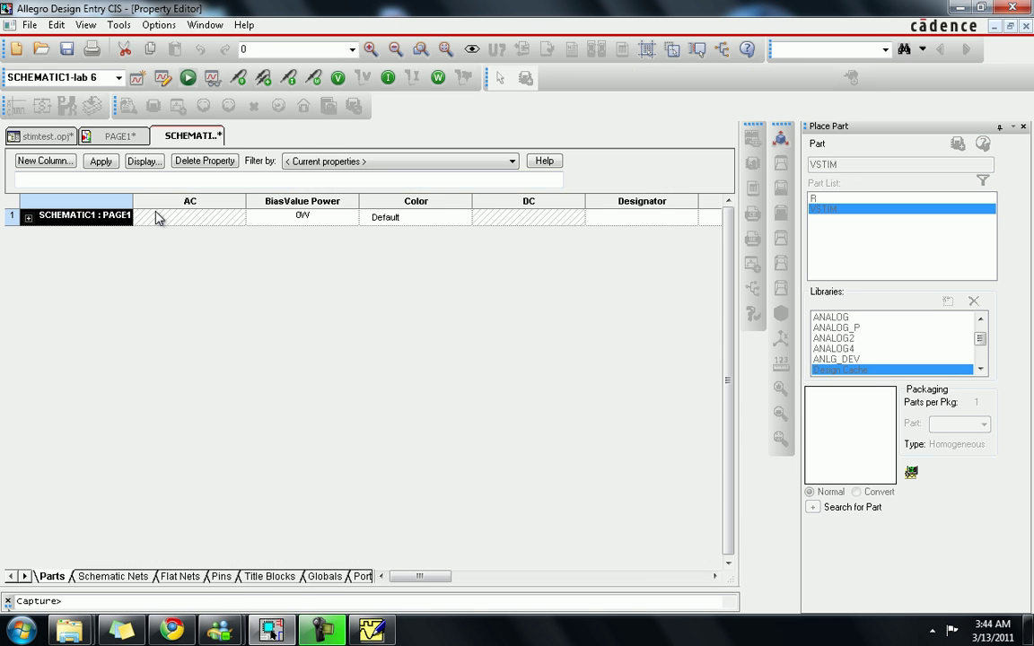
# Return to the PAGE1 schematic, try to edit the PSpice stimulus of source V1, and dismiss the warning
pyautogui.click(70, 140)
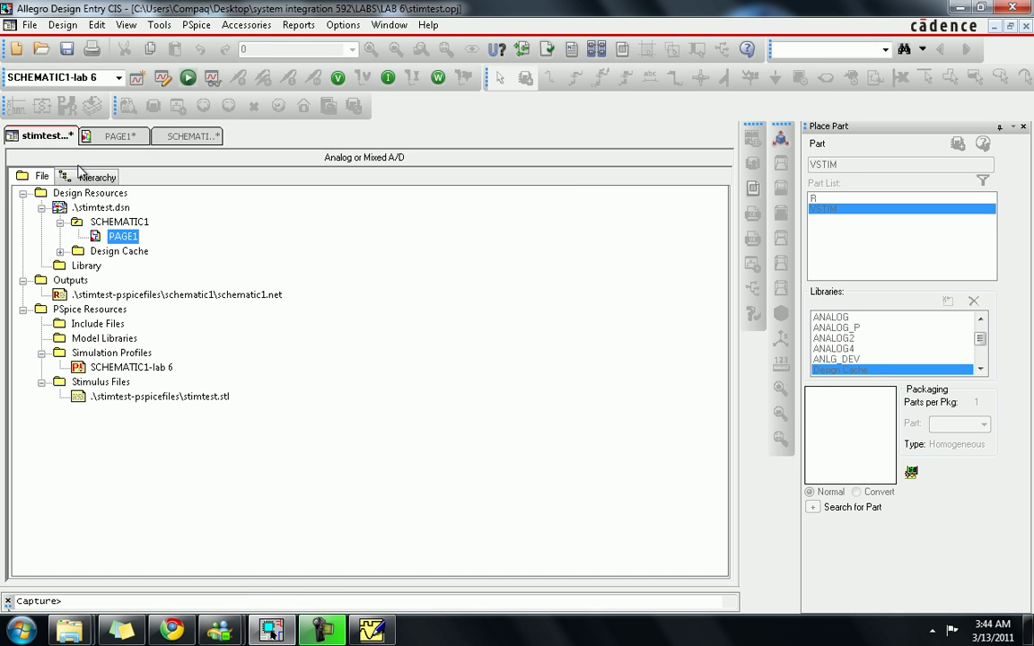
pyautogui.doubleClick(114, 236)
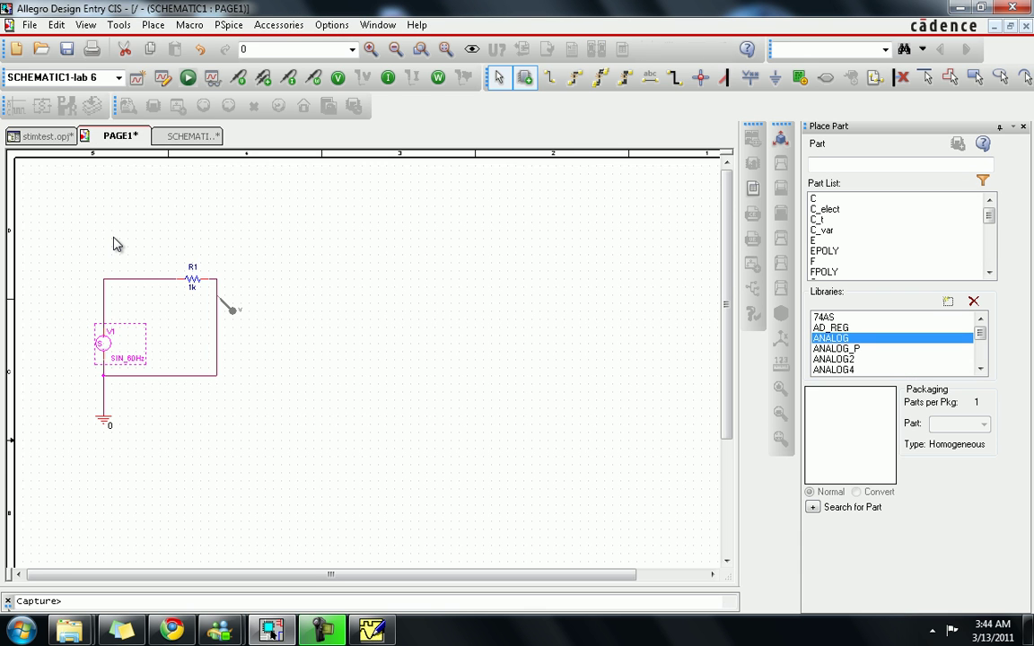
pyautogui.rightClick(106, 344)
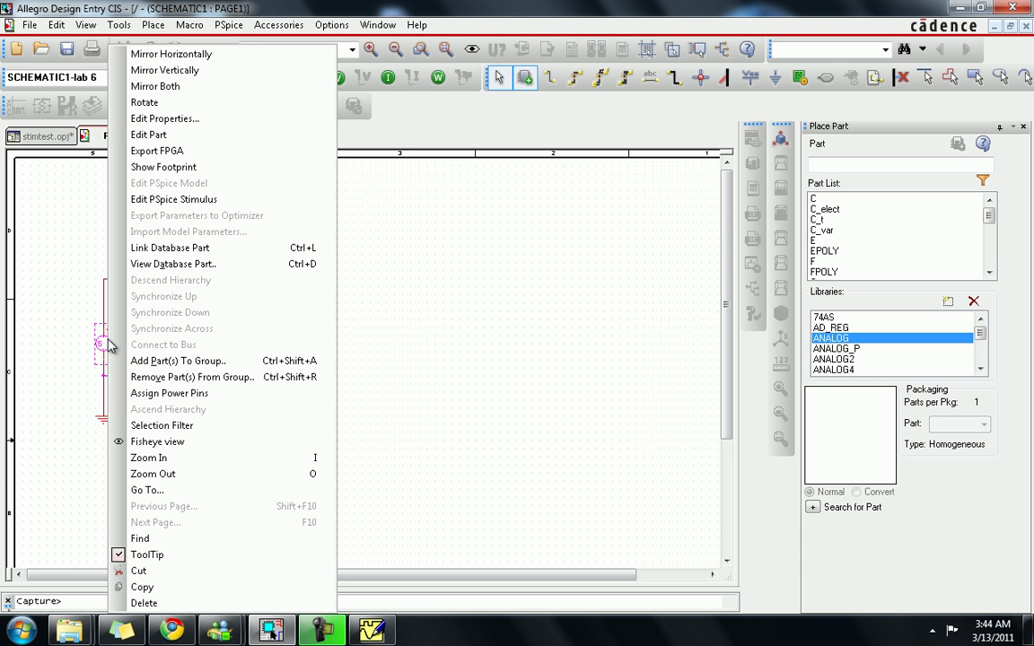
pyautogui.click(152, 200)
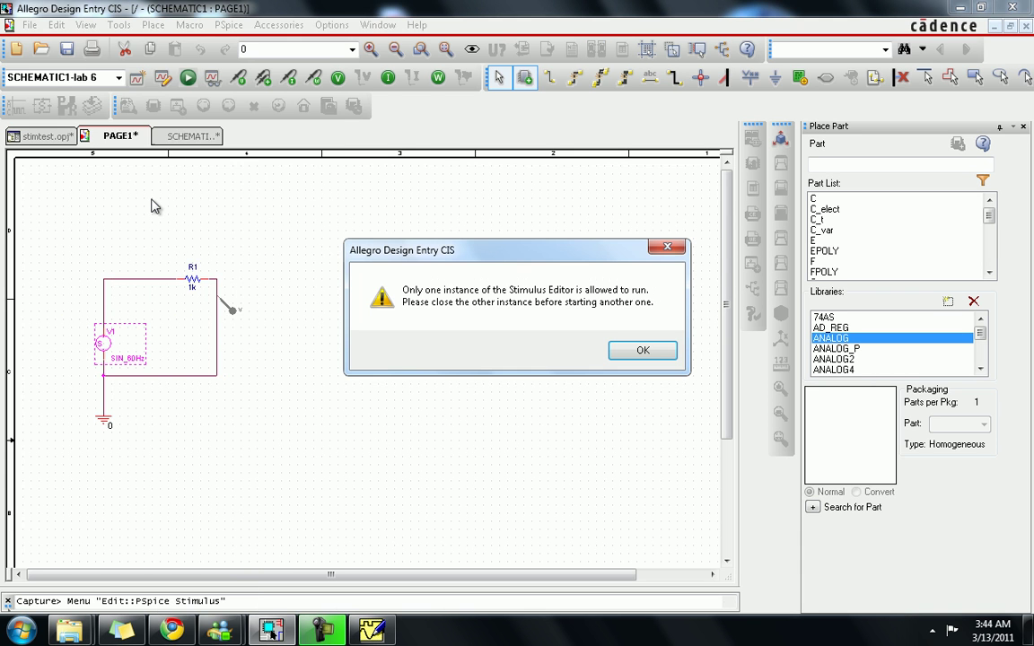
pyautogui.click(642, 350)
# Close the Stimulus Editor instance that has stimtest.stl open
pyautogui.click(371, 630)
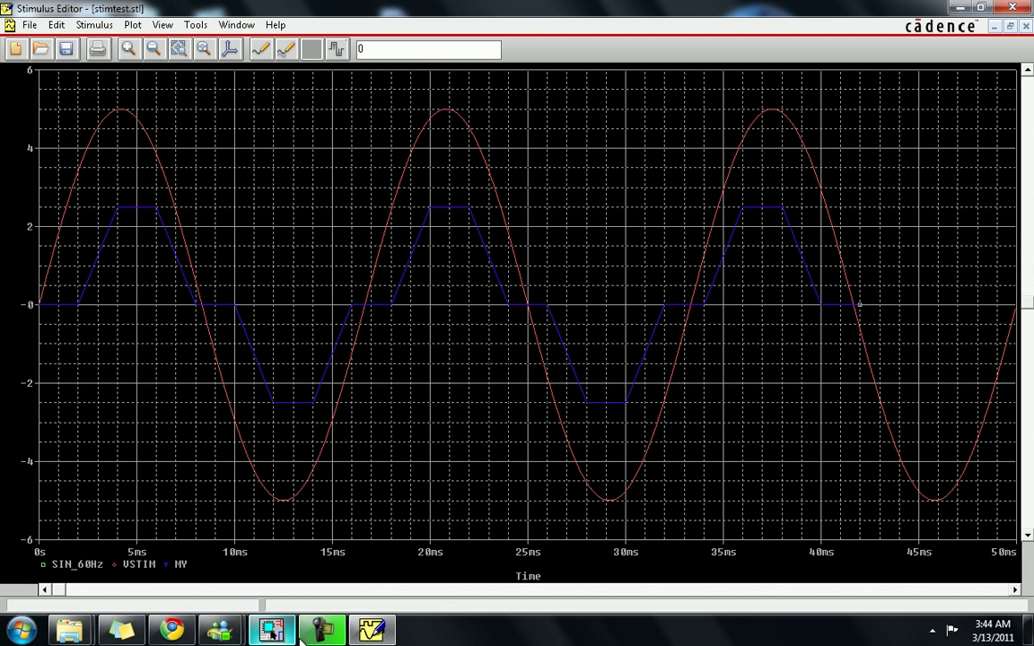
pyautogui.click(367, 633)
pyautogui.rightClick(369, 628)
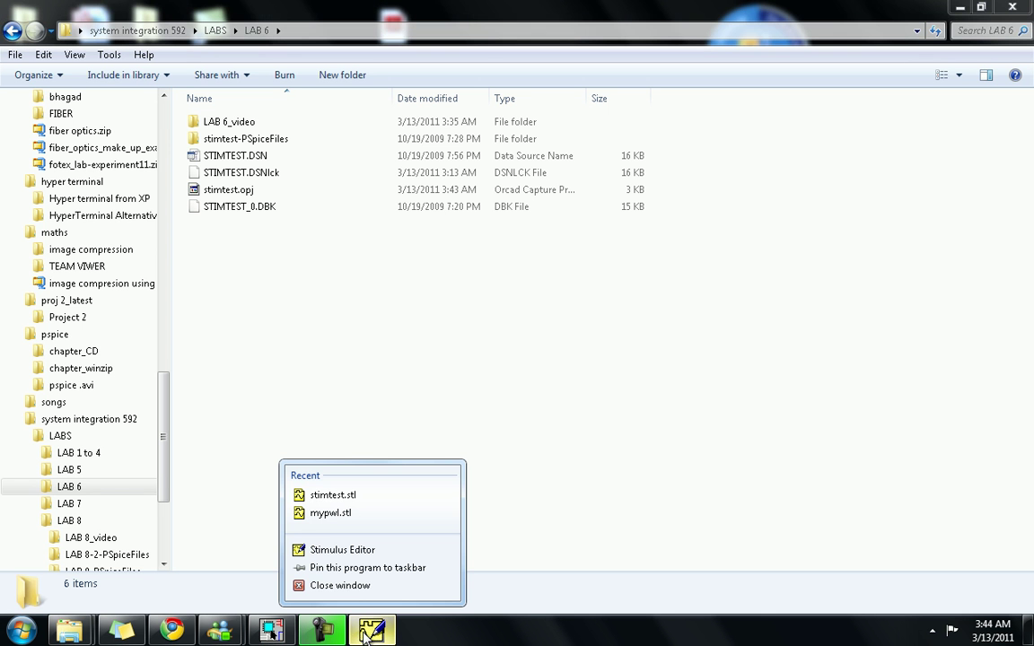
pyautogui.click(356, 585)
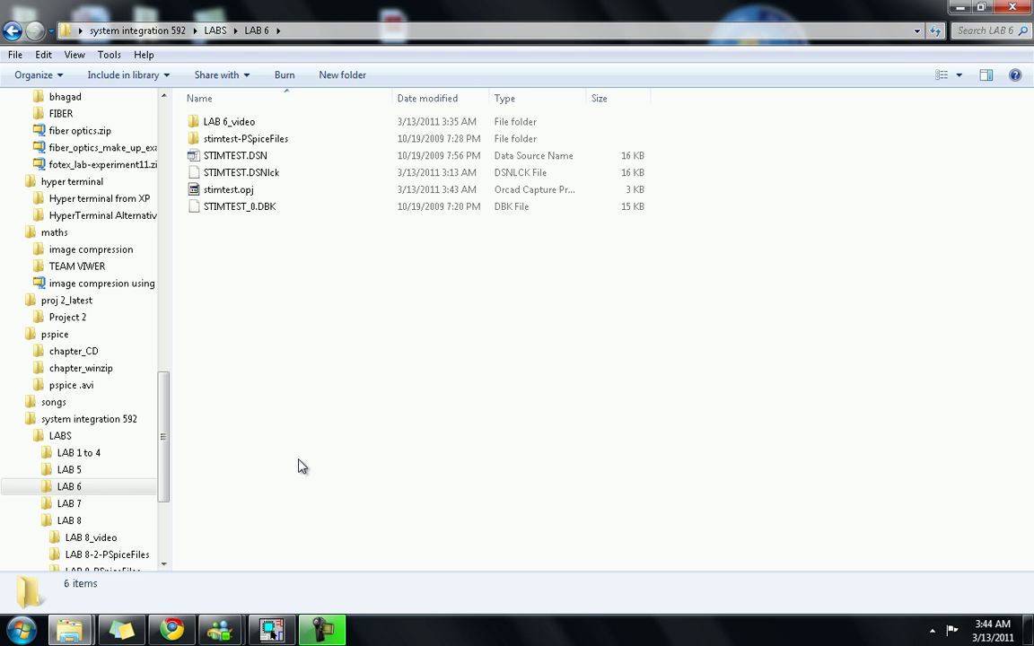
# Switch to Allegro Design Entry CIS, reopen PAGE1 and open V1's PSpice stimulus in the Stimulus Editor to view its attributes
pyautogui.click(271, 630)
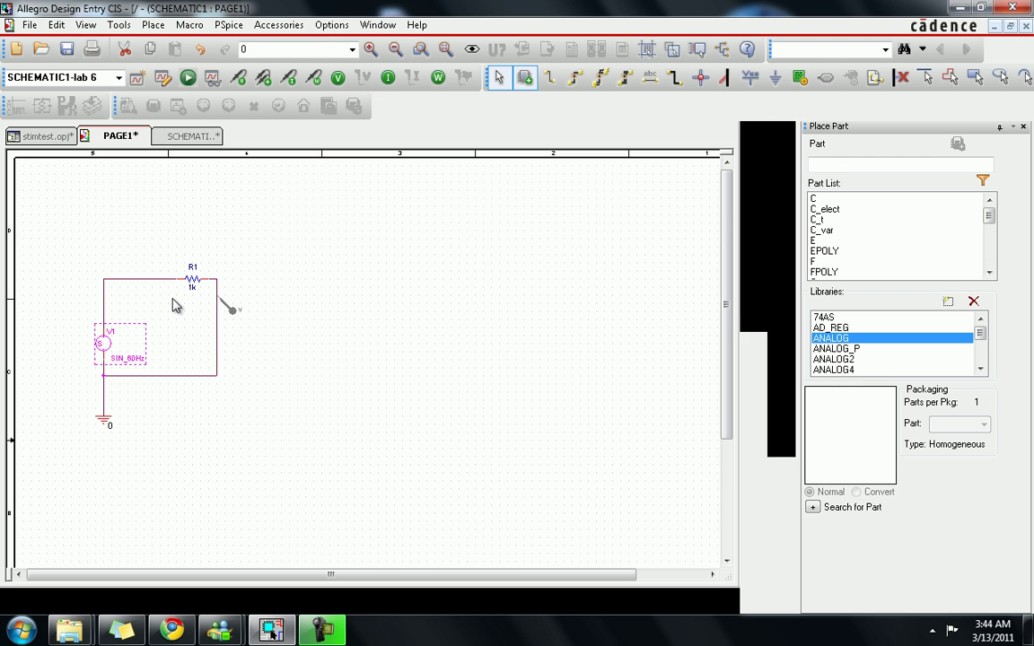
pyautogui.doubleClick(105, 339)
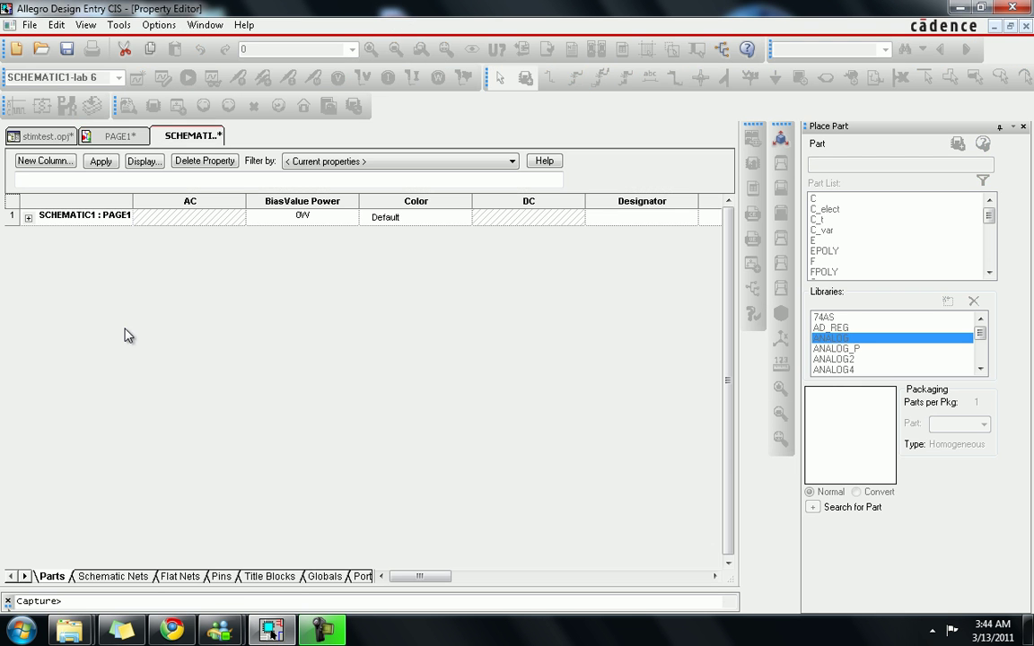
pyautogui.click(271, 631)
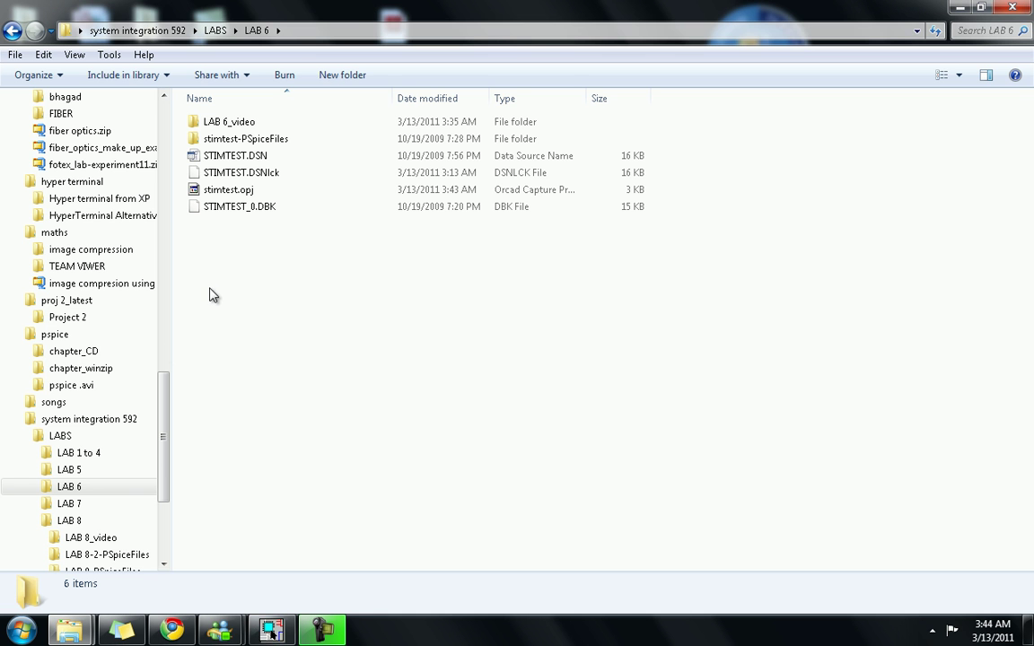
pyautogui.click(271, 631)
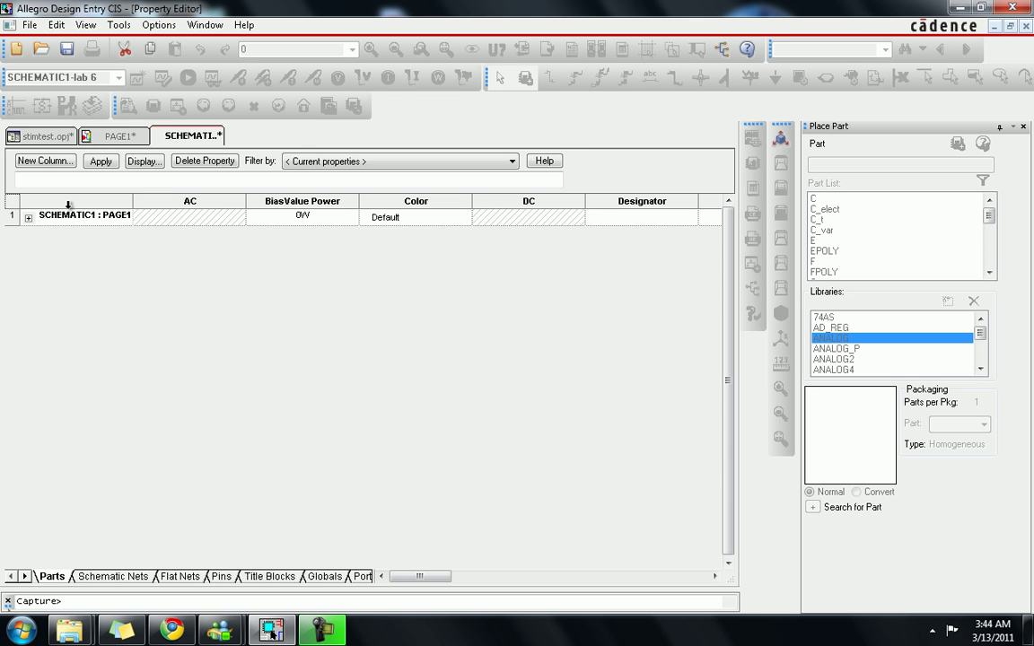
pyautogui.click(41, 135)
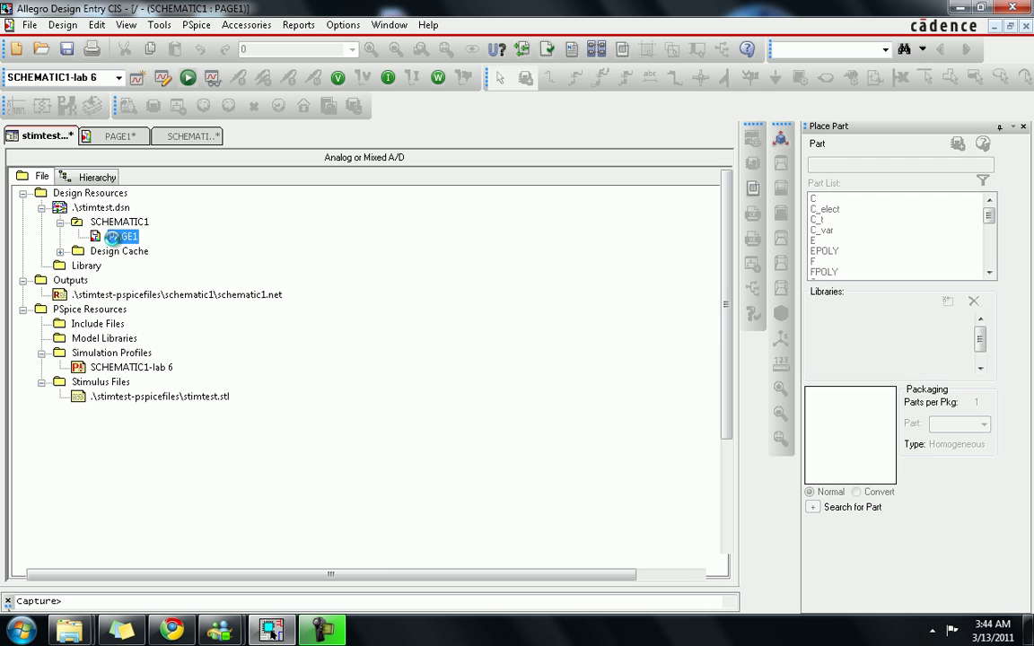
pyautogui.doubleClick(111, 236)
pyautogui.click(105, 347)
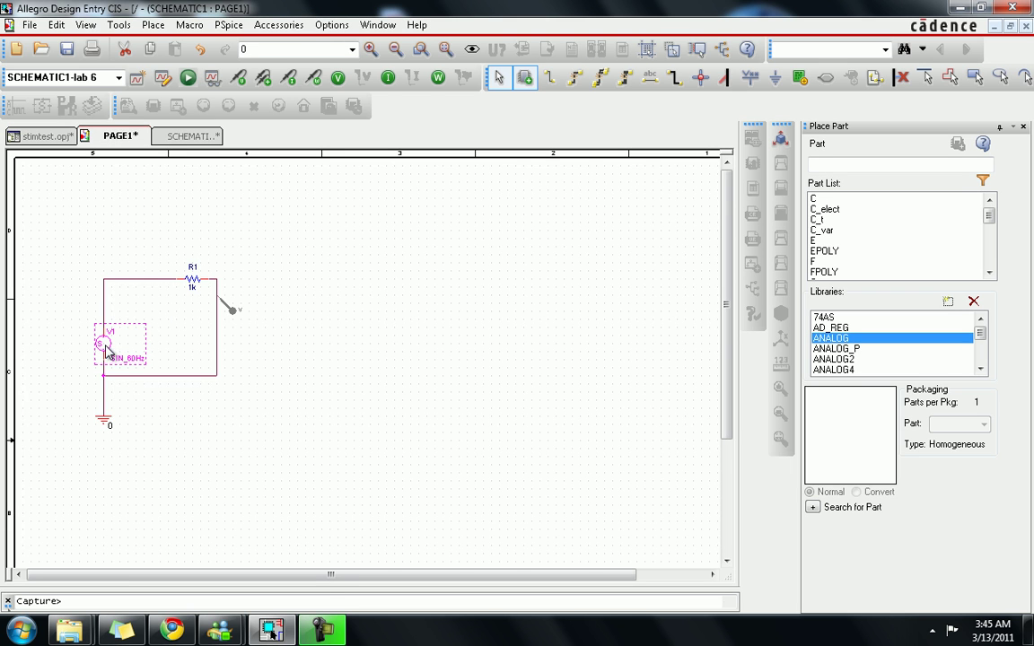
pyautogui.rightClick(106, 349)
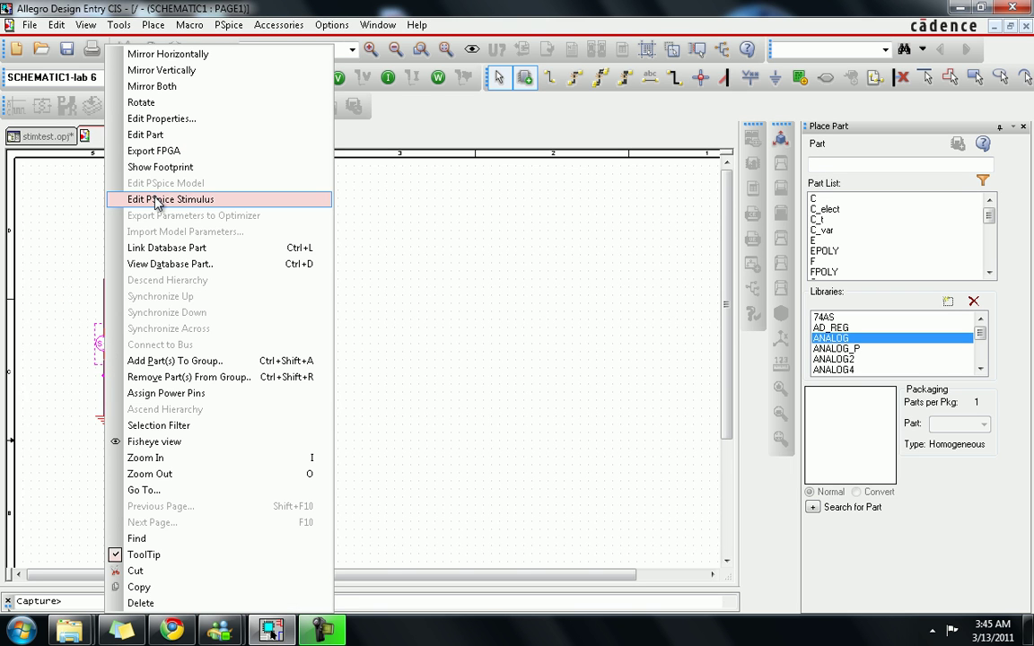
pyautogui.click(156, 201)
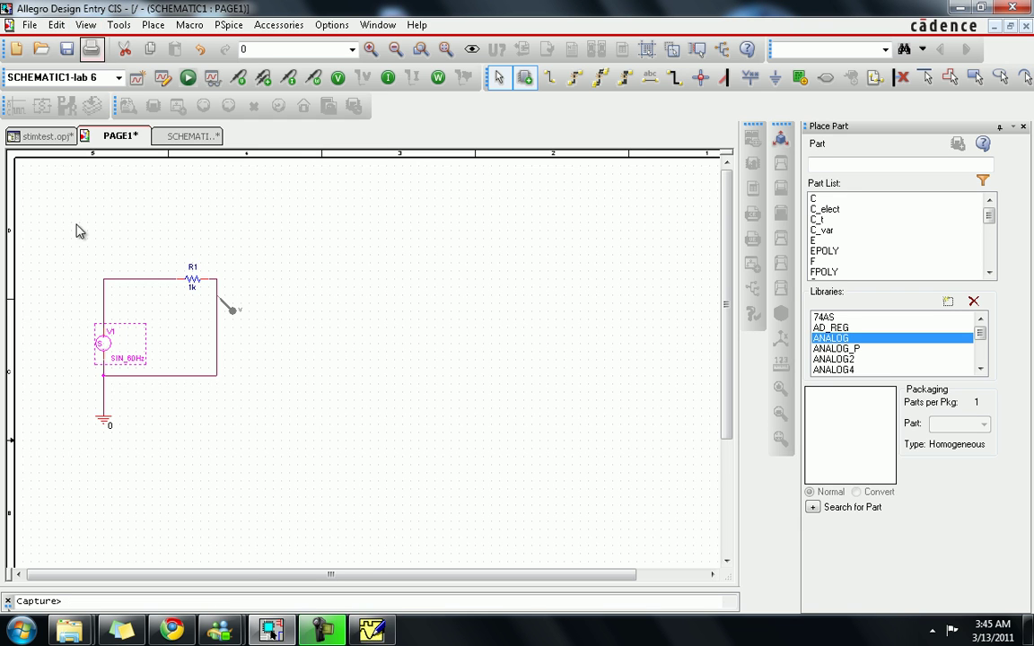
pyautogui.click(371, 631)
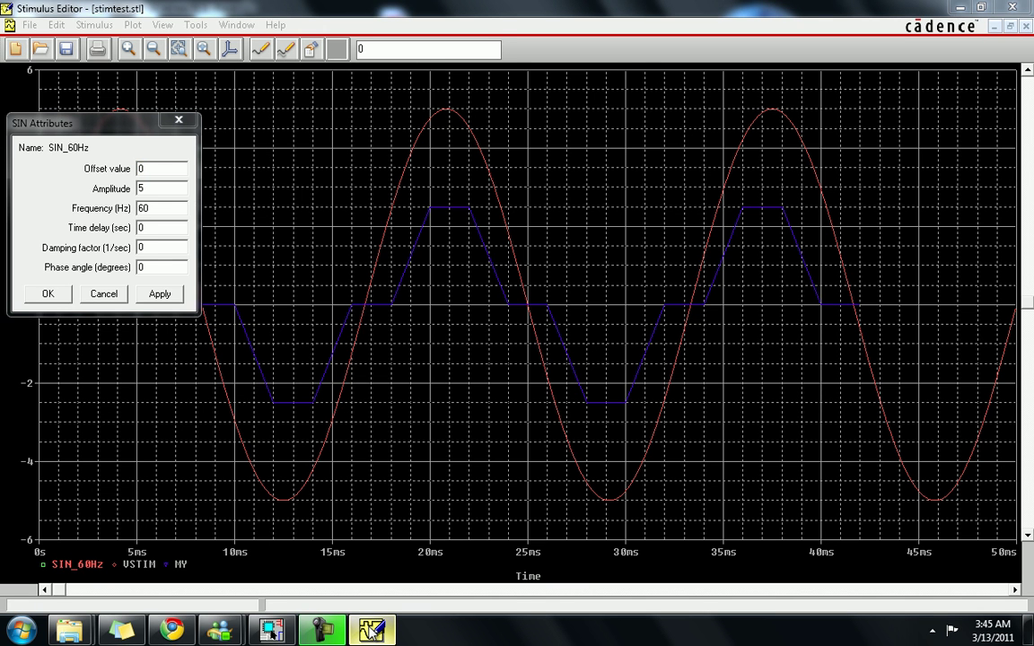
# Run the SCHEMATIC1-lab 6 simulation from Allegro Design Entry CIS and plot the I(V1:+) trace in Allegro AMS Simulator
pyautogui.click(271, 631)
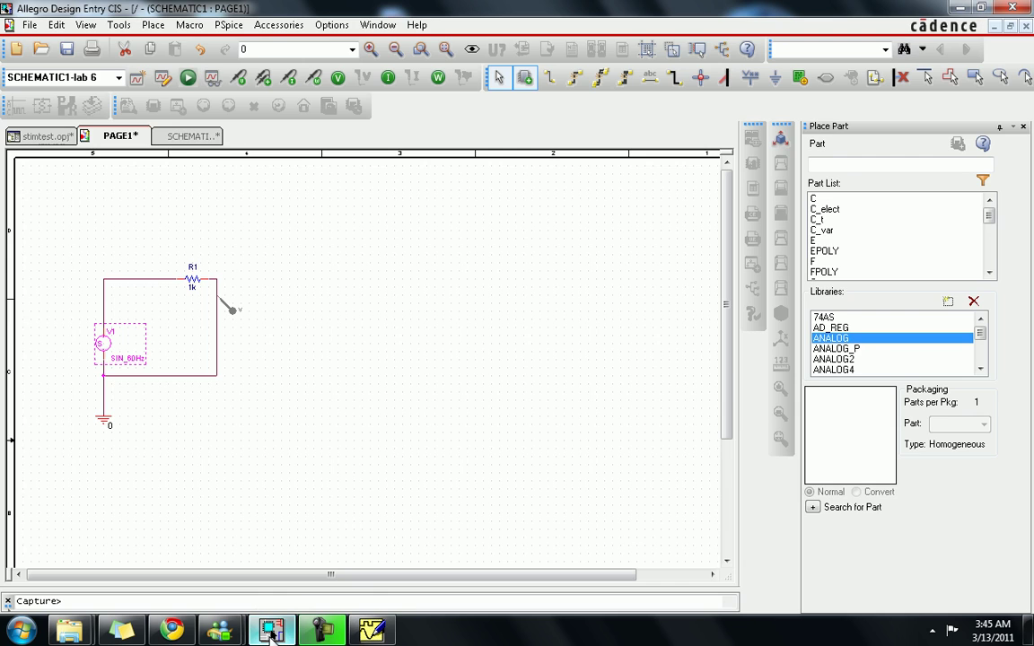
pyautogui.click(188, 78)
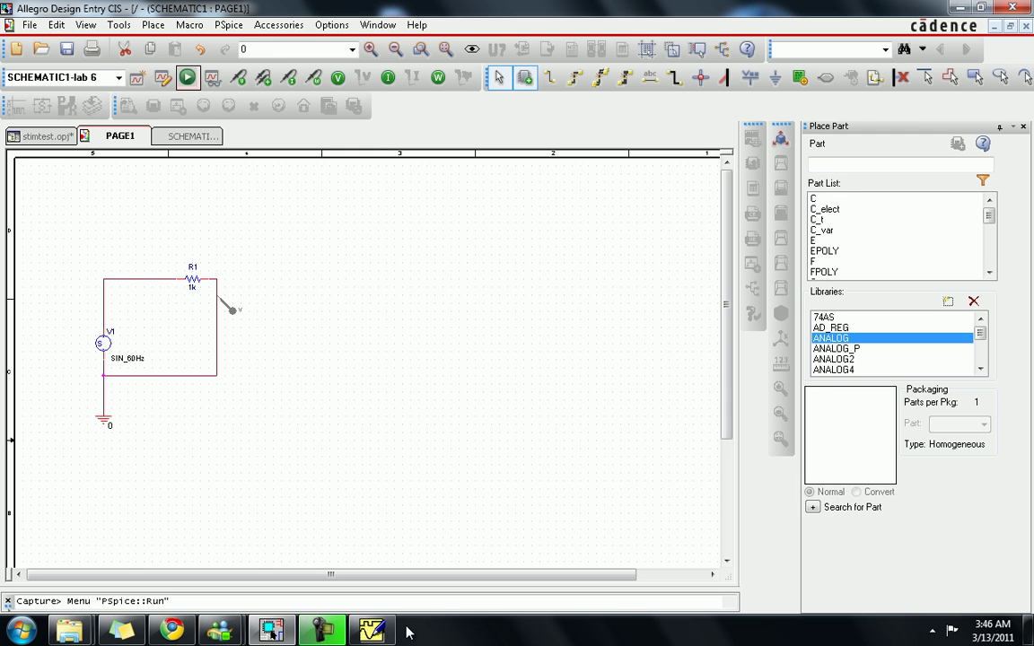
pyautogui.click(189, 78)
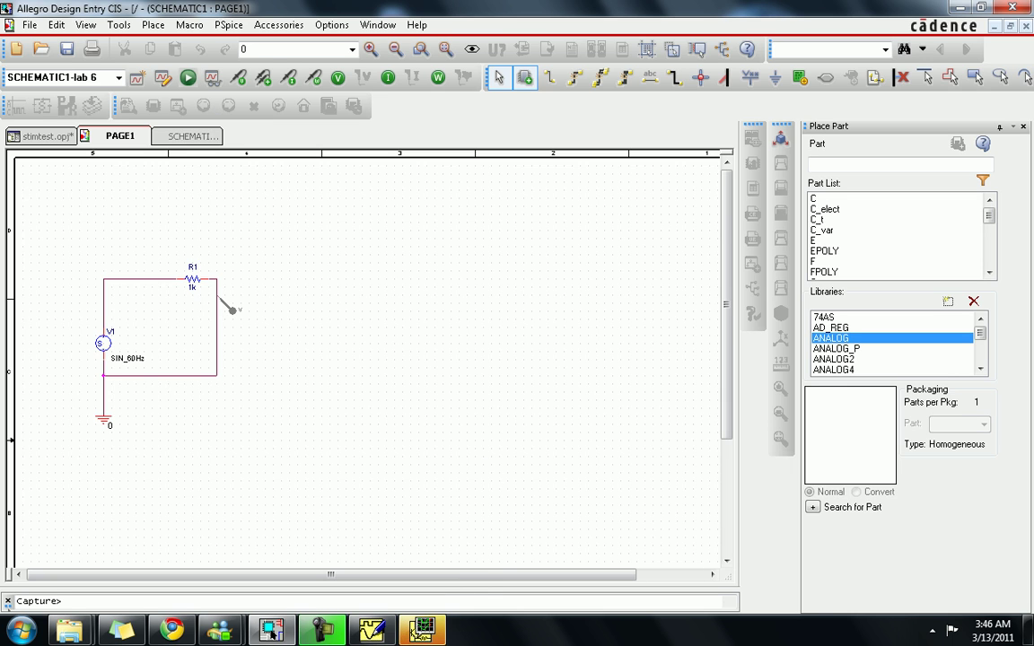
pyautogui.click(415, 631)
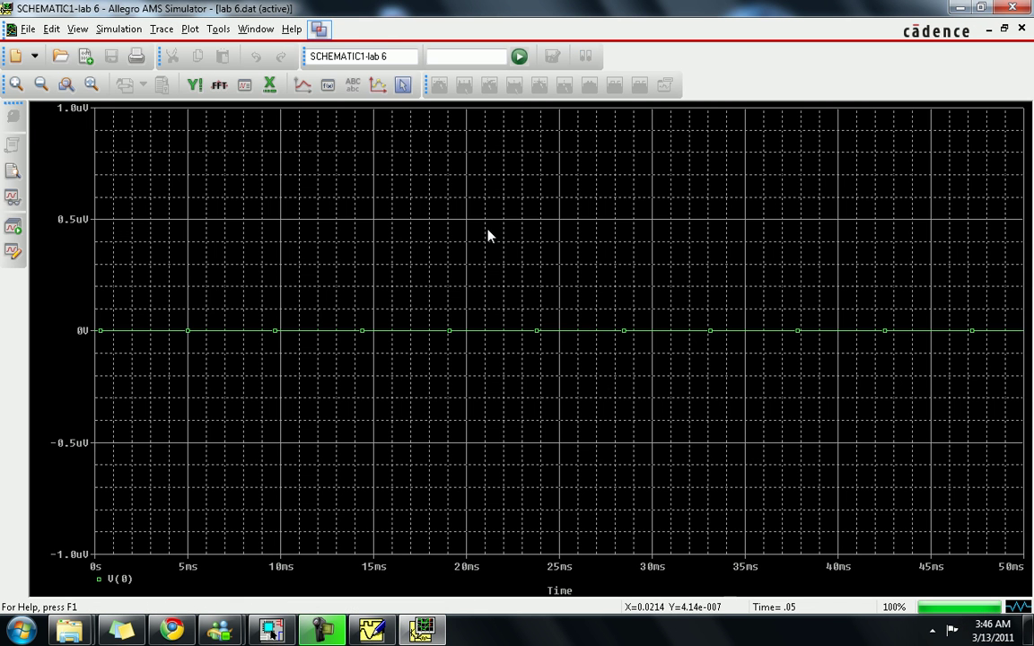
pyautogui.click(302, 84)
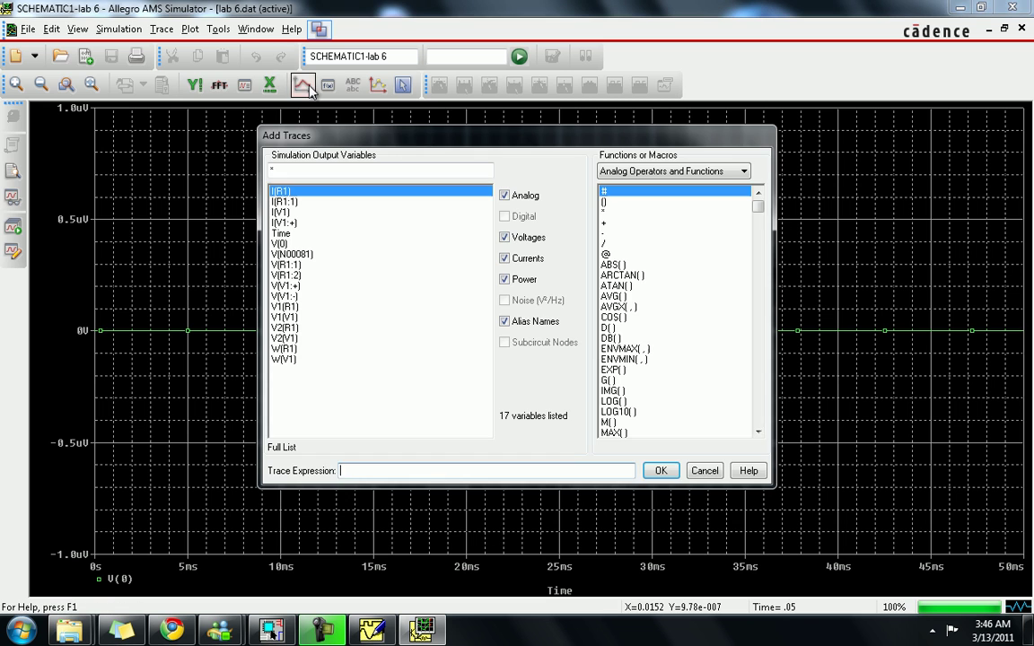
pyautogui.doubleClick(280, 222)
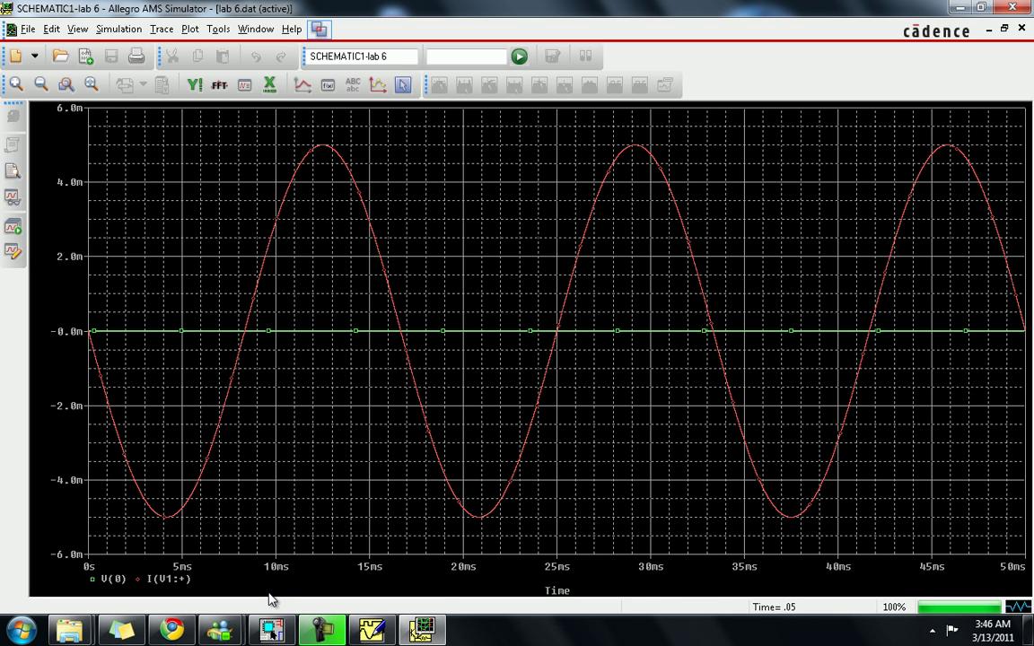
# In Allegro Design Entry CIS, set V1's Implementation Path to mypwl.stl from the stimtest-PSpiceFiles folder and save the design
pyautogui.click(272, 629)
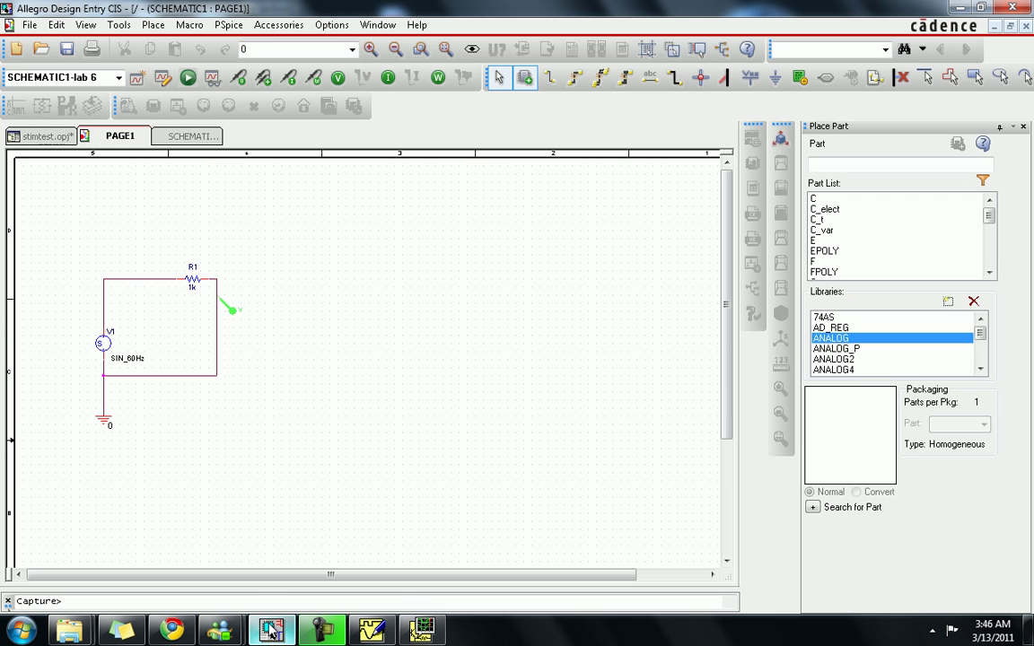
pyautogui.rightClick(101, 351)
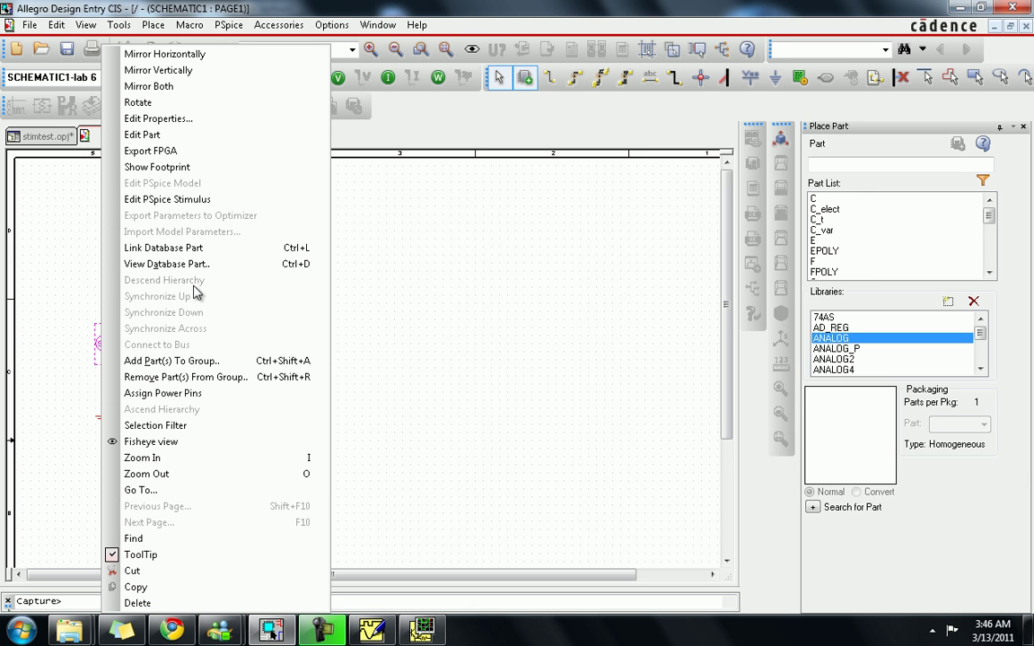
pyautogui.click(176, 118)
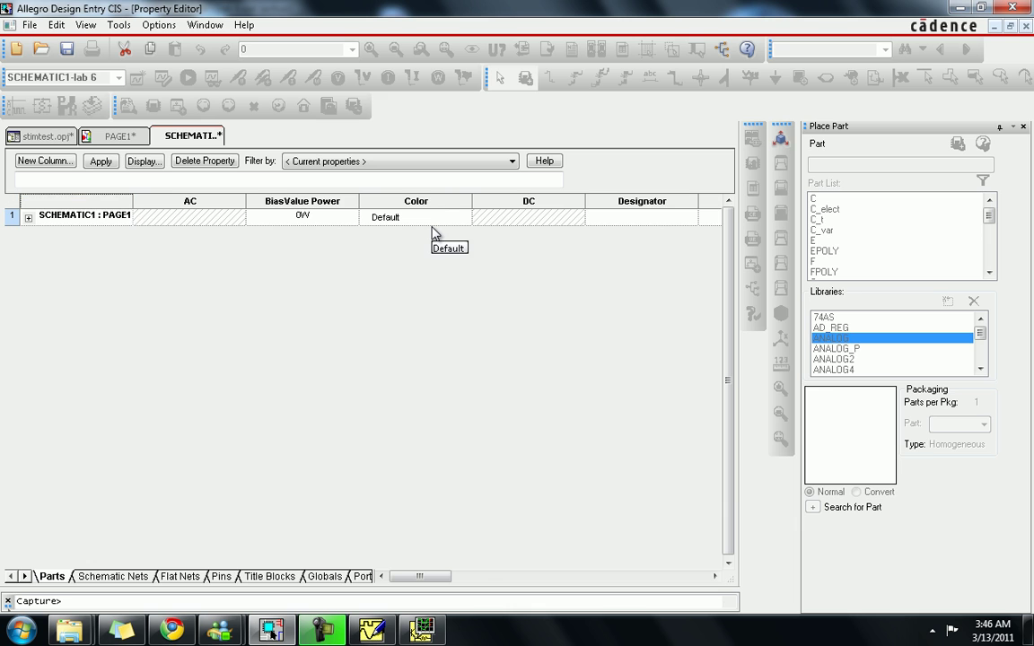
pyautogui.hscroll(3, 432, 231)
pyautogui.hscroll(1, 431, 232)
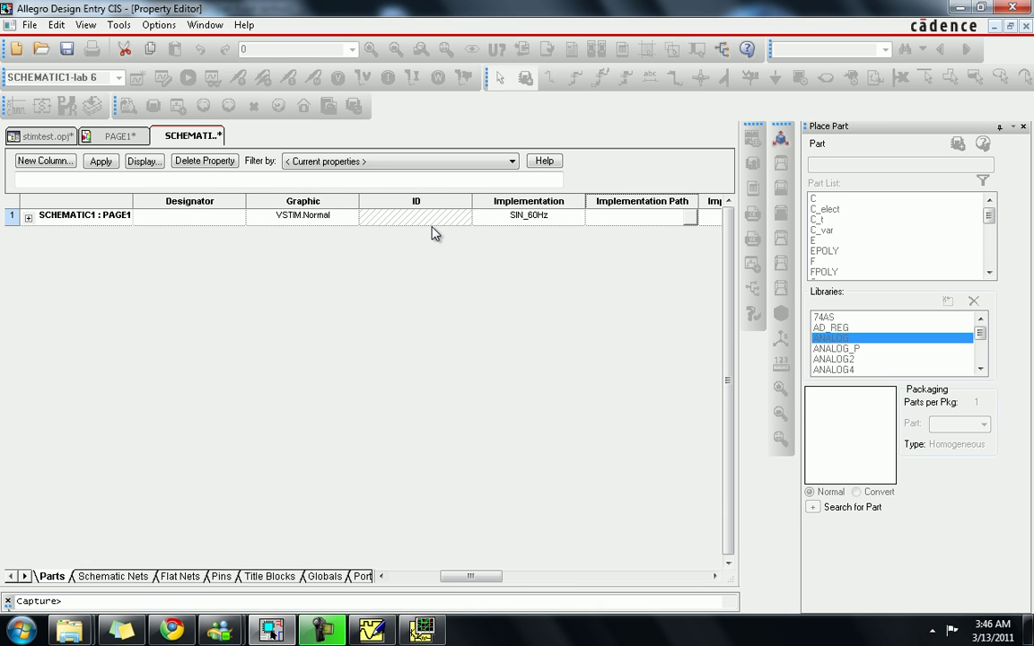
pyautogui.hscroll(1, 432, 232)
pyautogui.hscroll(1, 432, 231)
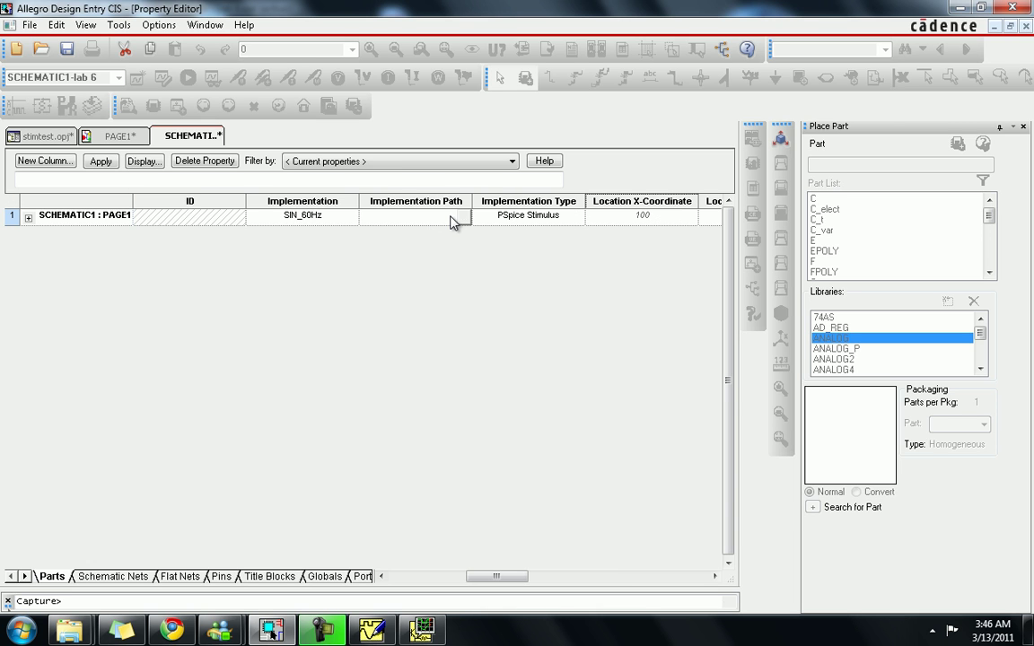
pyautogui.click(462, 218)
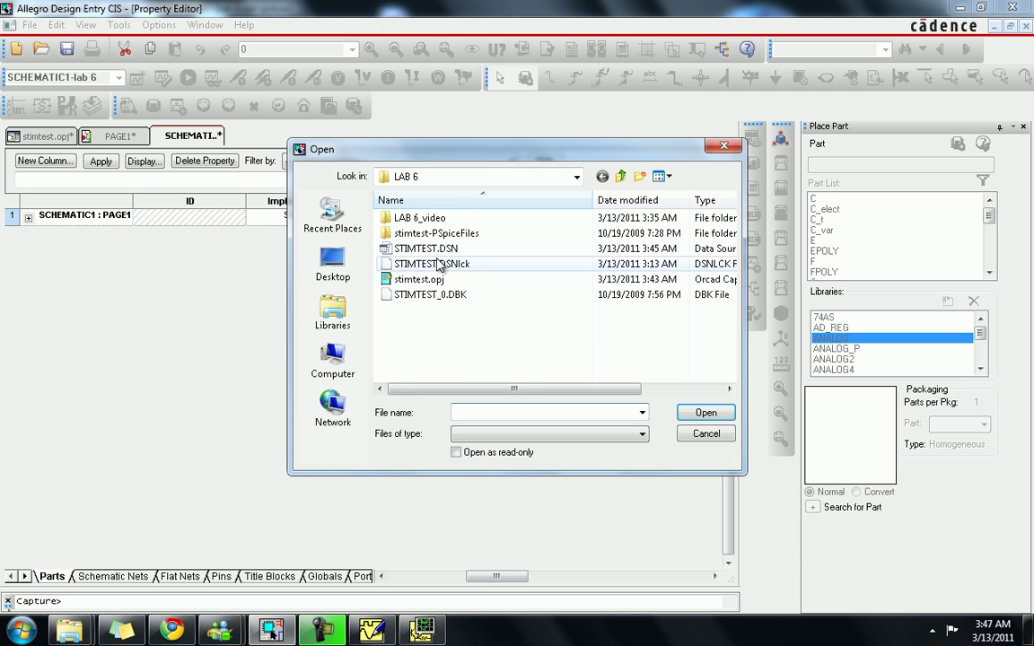
pyautogui.doubleClick(437, 233)
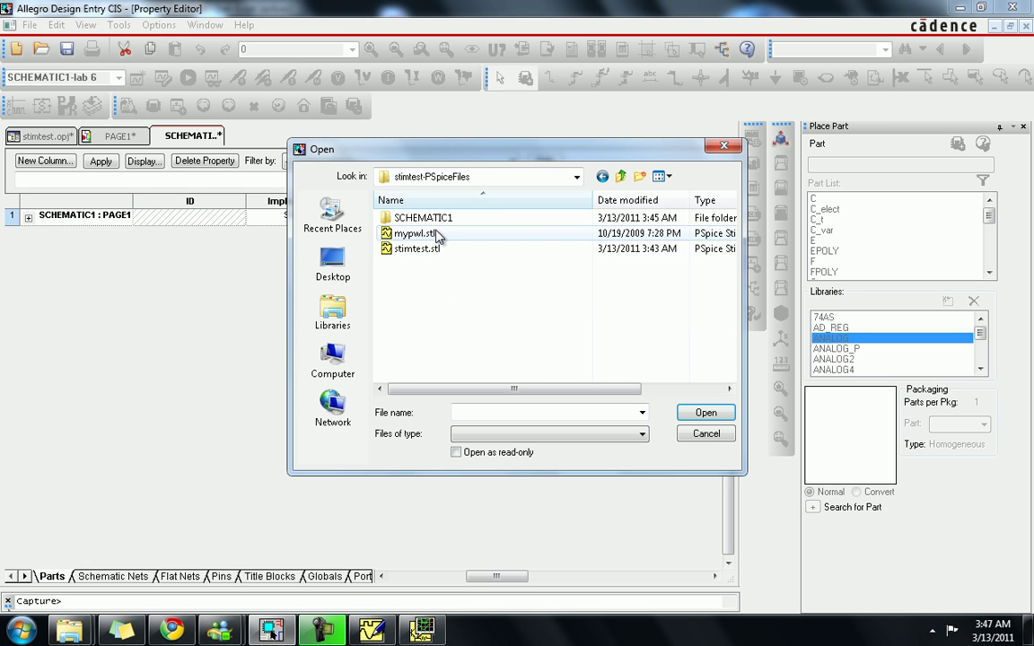
pyautogui.click(428, 236)
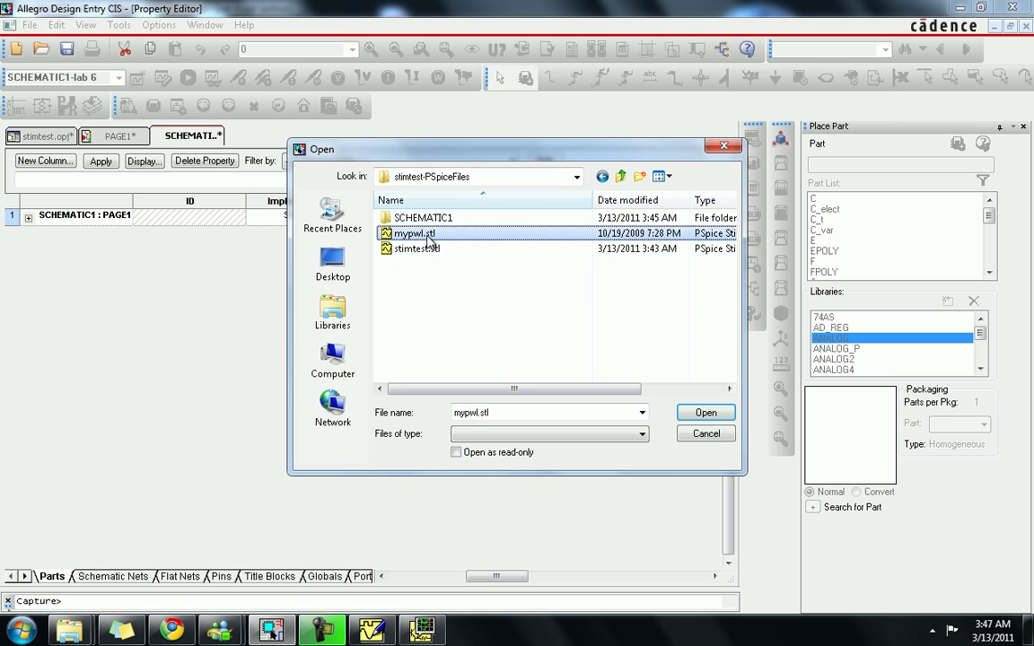
pyautogui.doubleClick(428, 235)
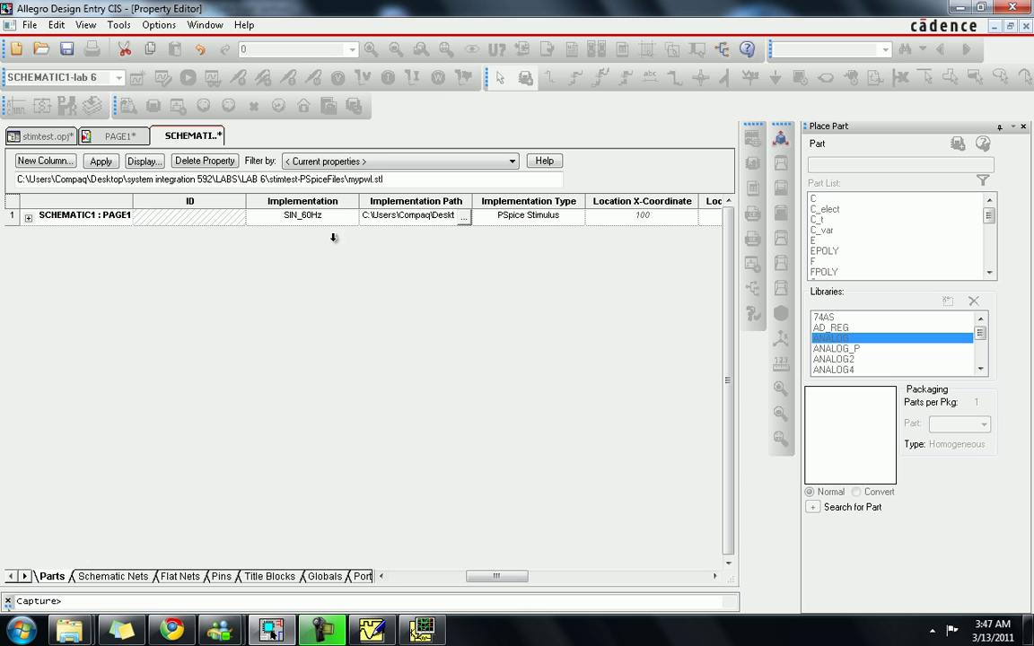
pyautogui.click(67, 47)
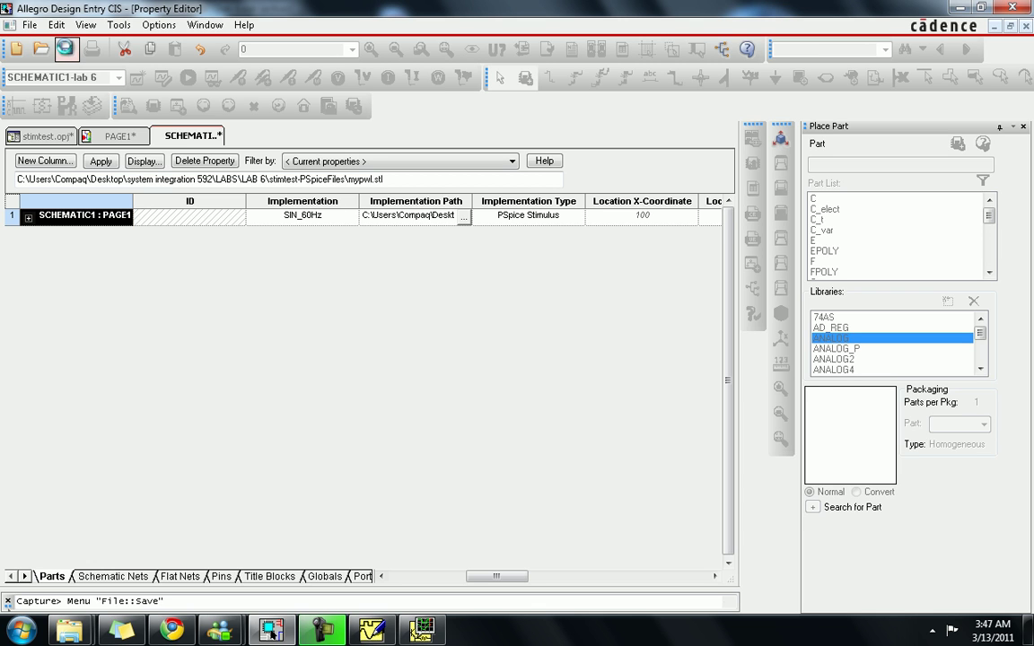
# Rerun the simulation from the stimtest project view and add the I(V1:+) trace to the new plot in Allegro AMS Simulator
pyautogui.click(271, 630)
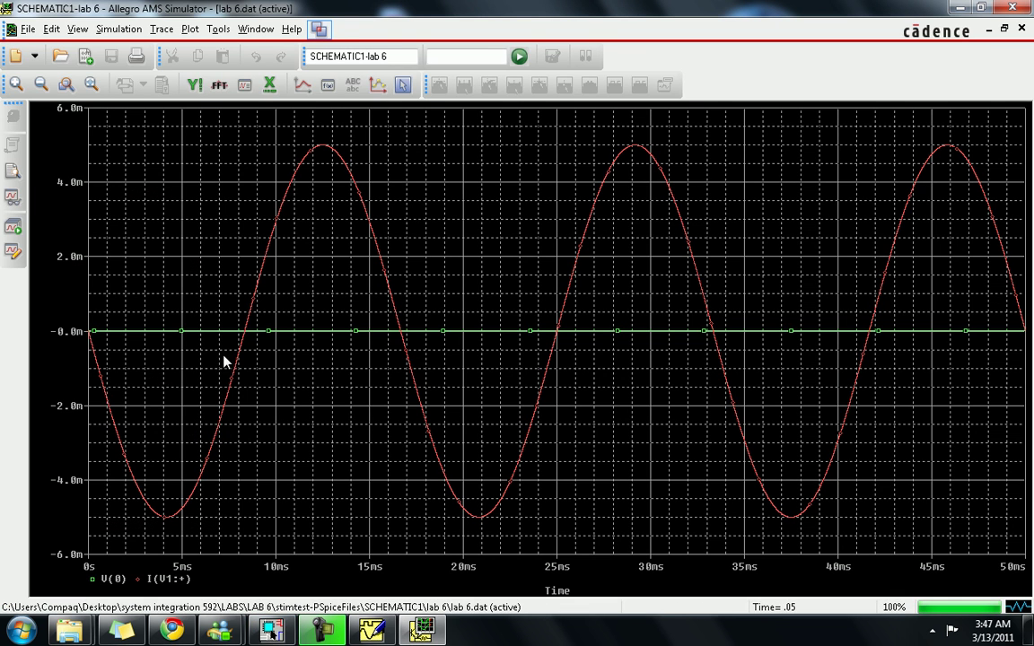
pyautogui.hotkey('alt', 'Tab')
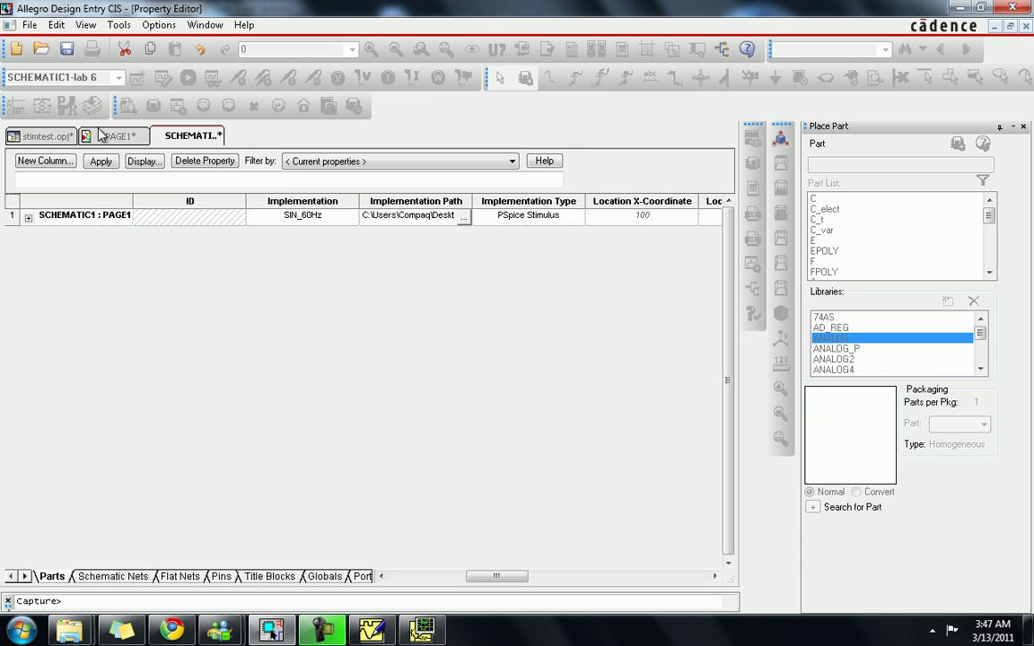
pyautogui.click(65, 137)
pyautogui.click(189, 78)
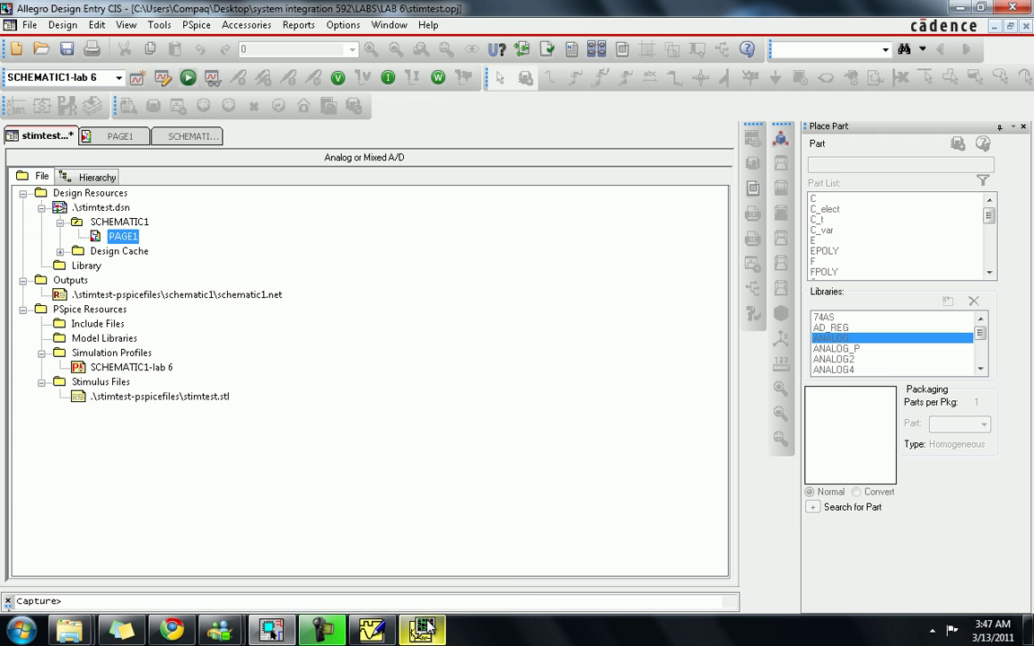
pyautogui.moveTo(424, 630)
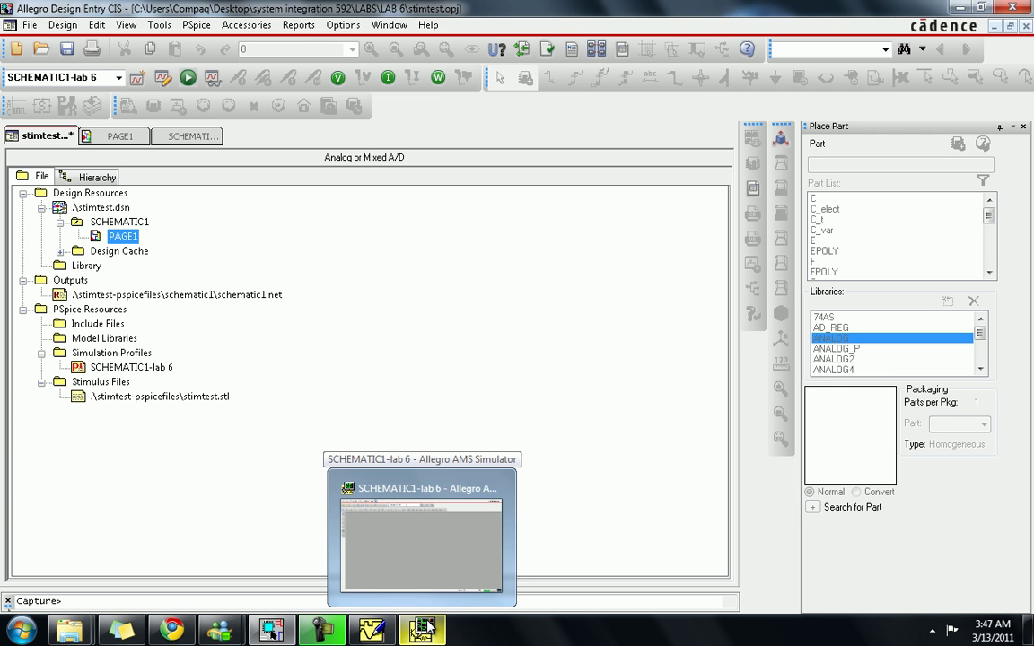
pyautogui.click(424, 630)
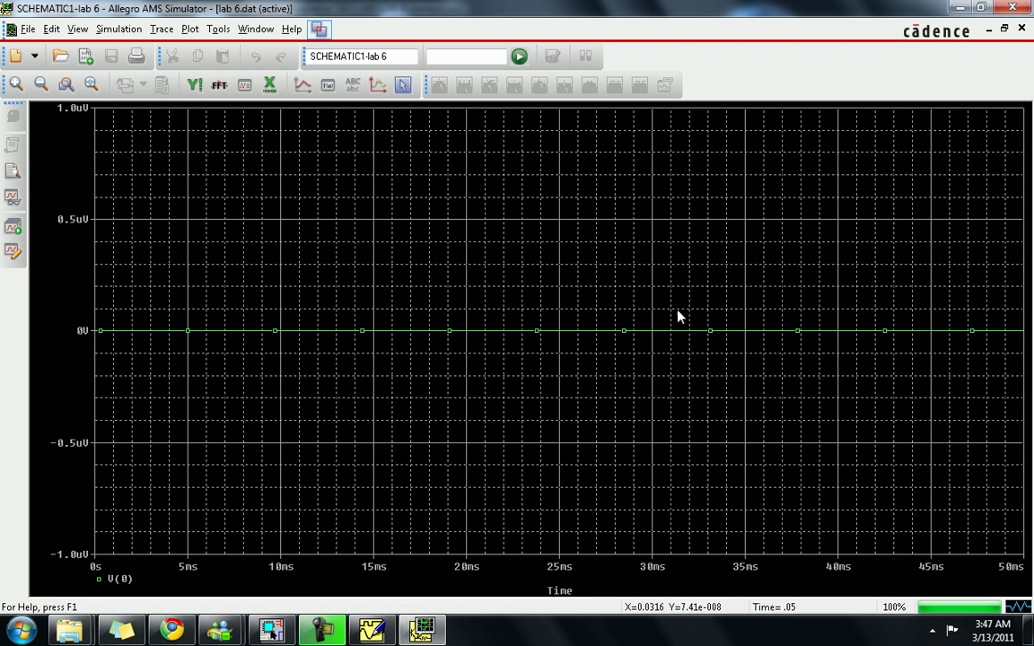
pyautogui.click(302, 85)
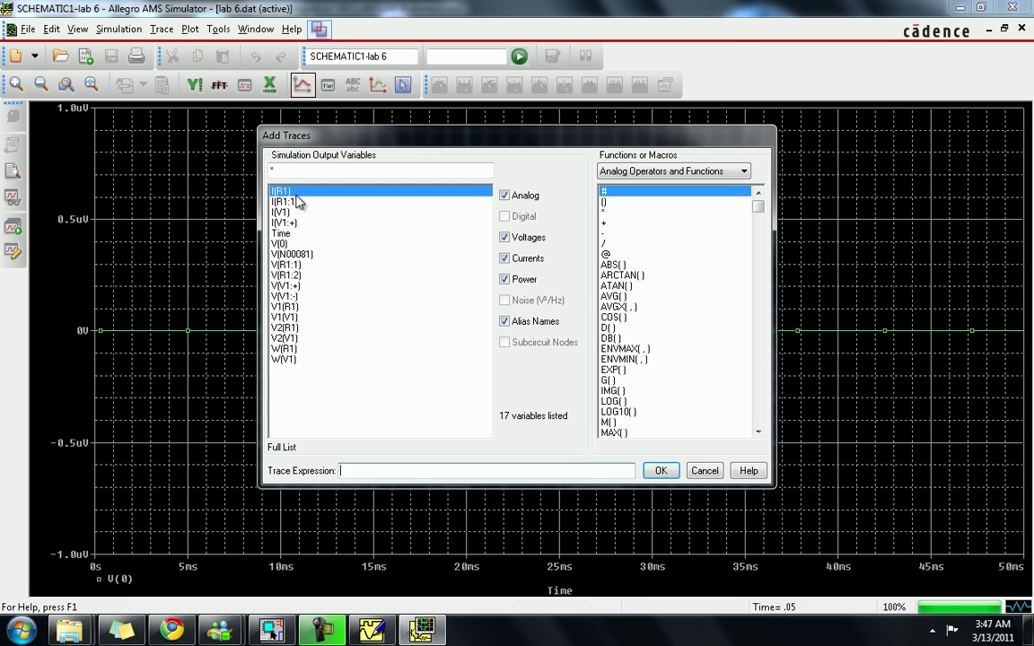
pyautogui.doubleClick(285, 222)
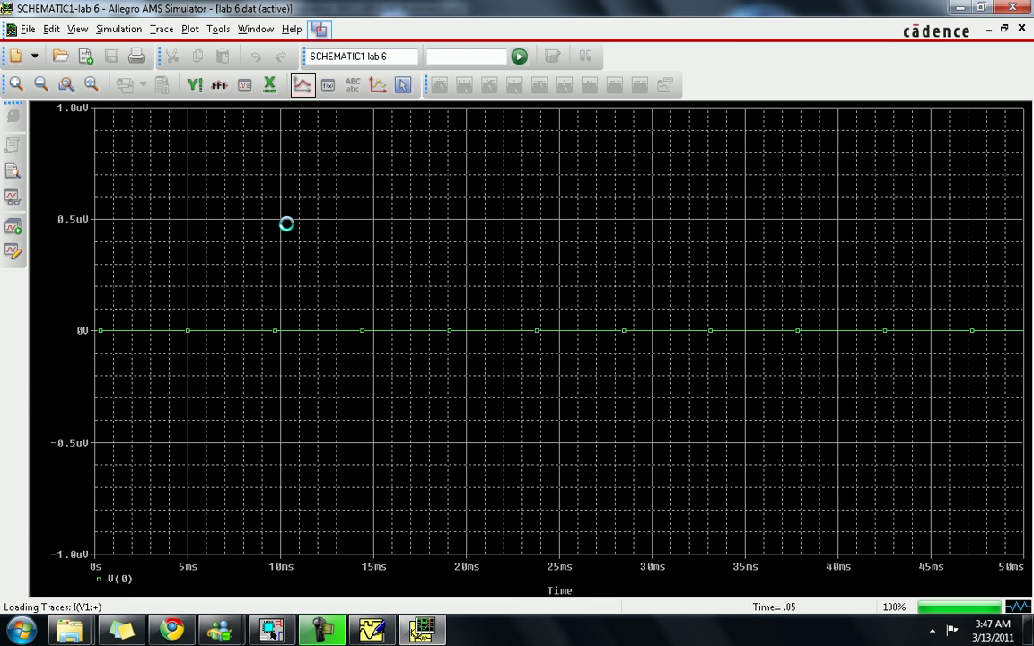